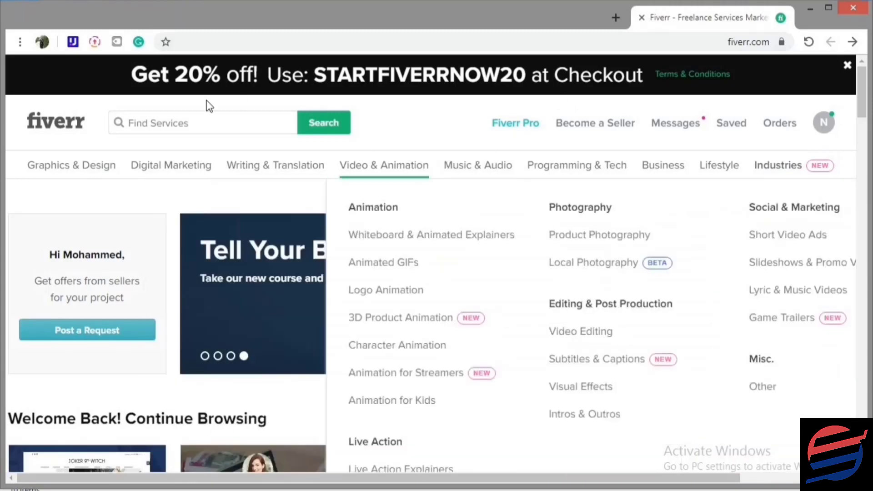
Search Fiverr's services for "create logo online store".
left_click(198, 122)
left_click(200, 193)
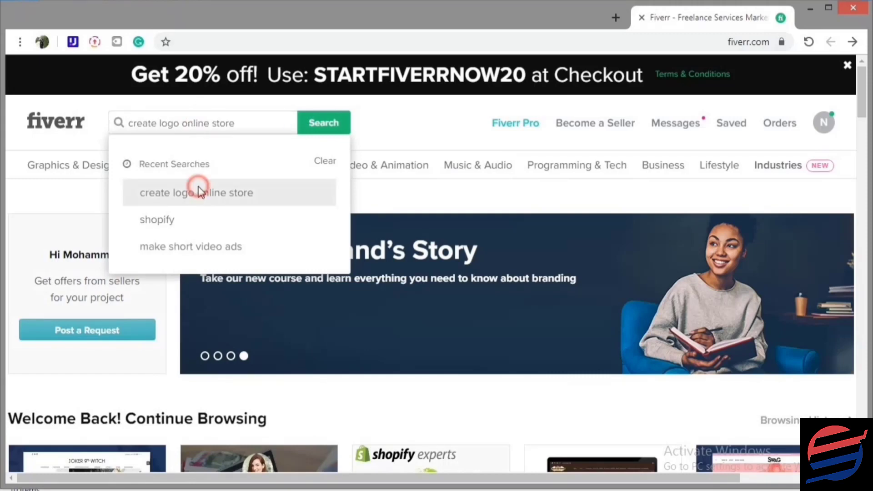
left_click(200, 192)
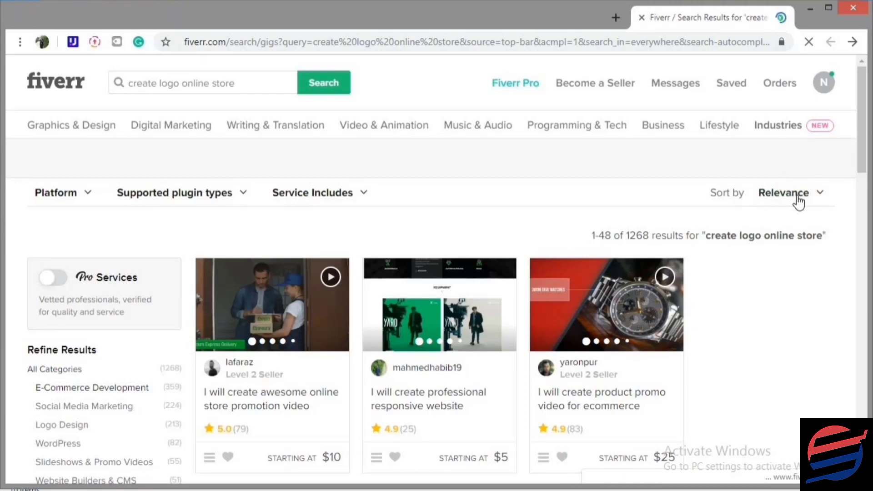
Sort the logo service results by Best Selling and look through the listed gigs.
left_click(796, 191)
left_click(788, 234)
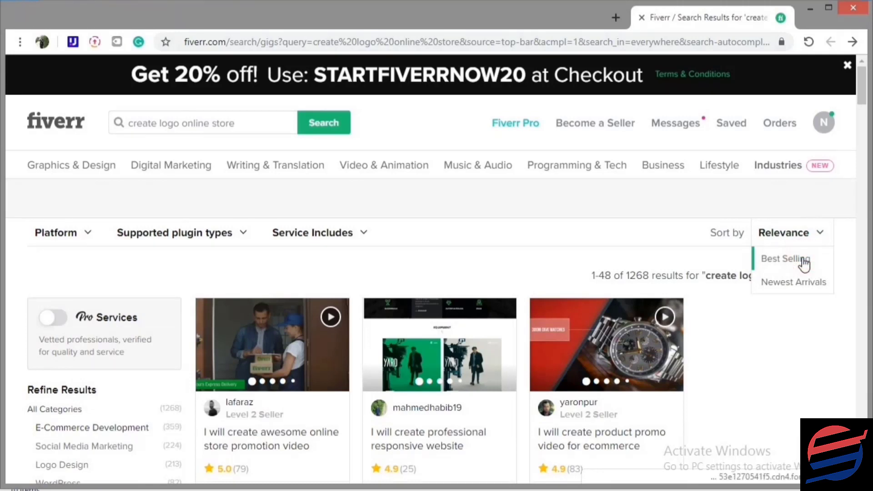
left_click(803, 259)
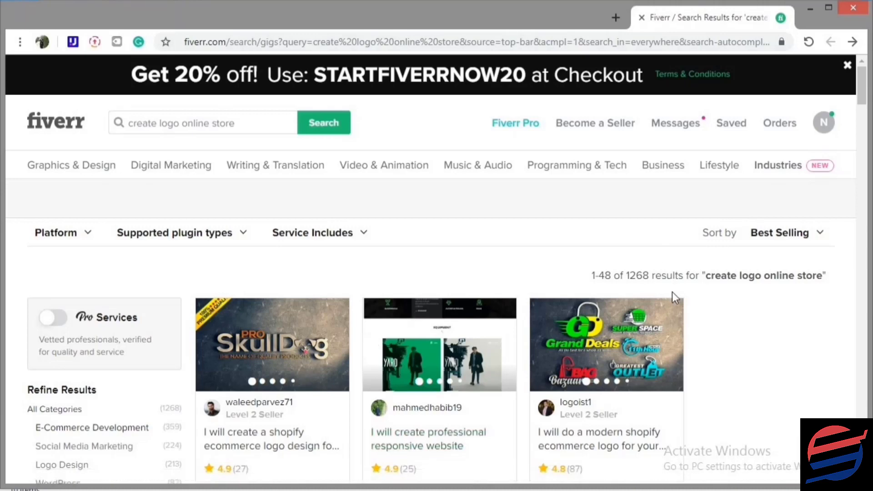
scroll(682, 348, "down", 2)
scroll(682, 351, "down", 2)
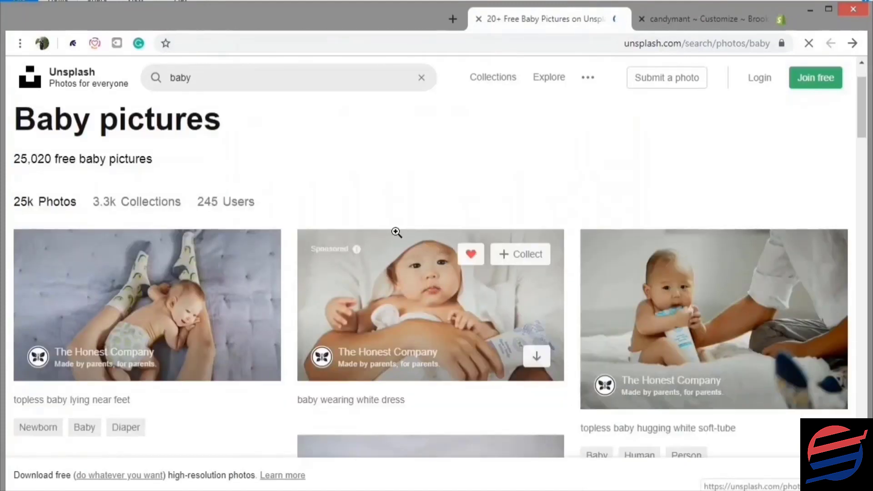
Download the photo of the yawning baby in the gray knit hat and dismiss the credit dialog.
scroll(395, 230, "down", 5)
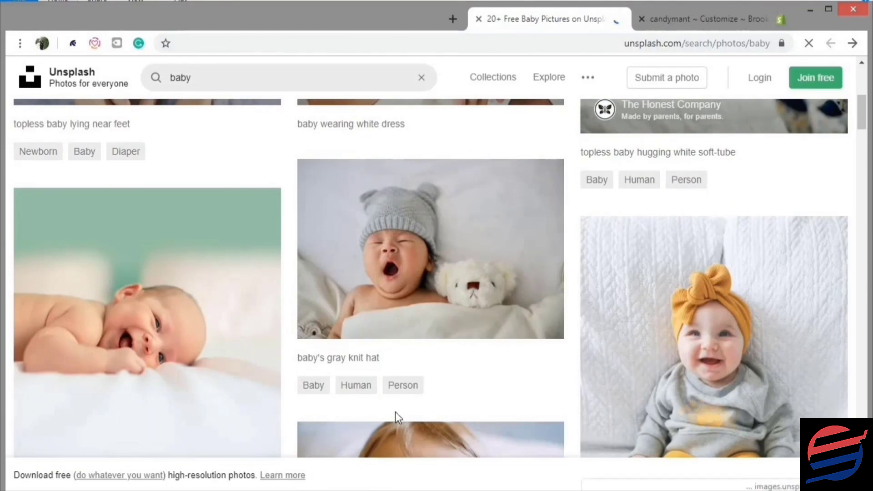
scroll(396, 414, "down", 5)
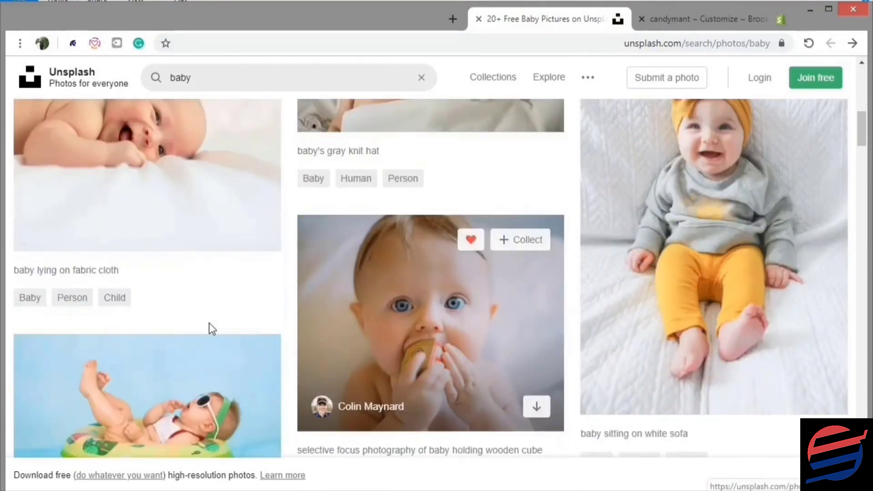
scroll(162, 302, "up", 3)
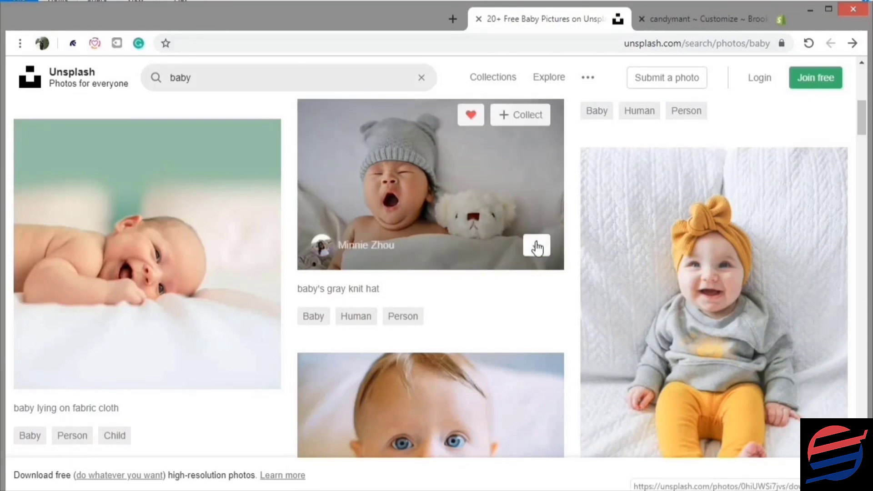
left_click(537, 247)
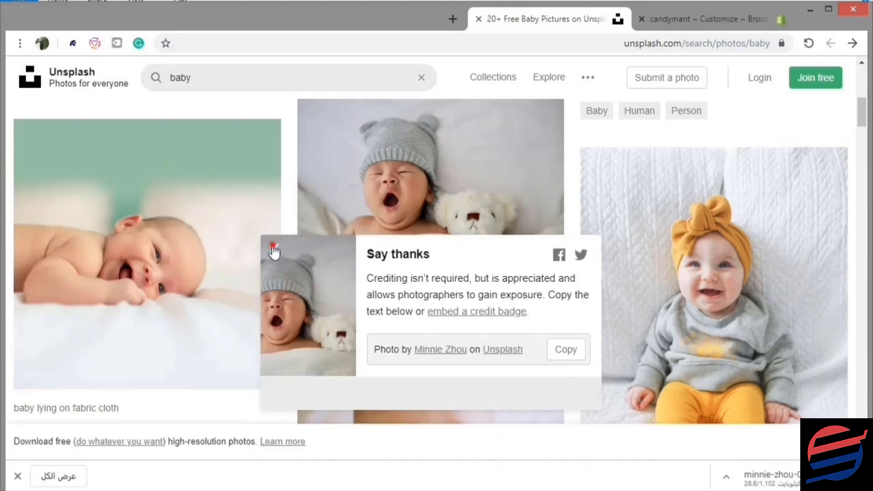
left_click(273, 248)
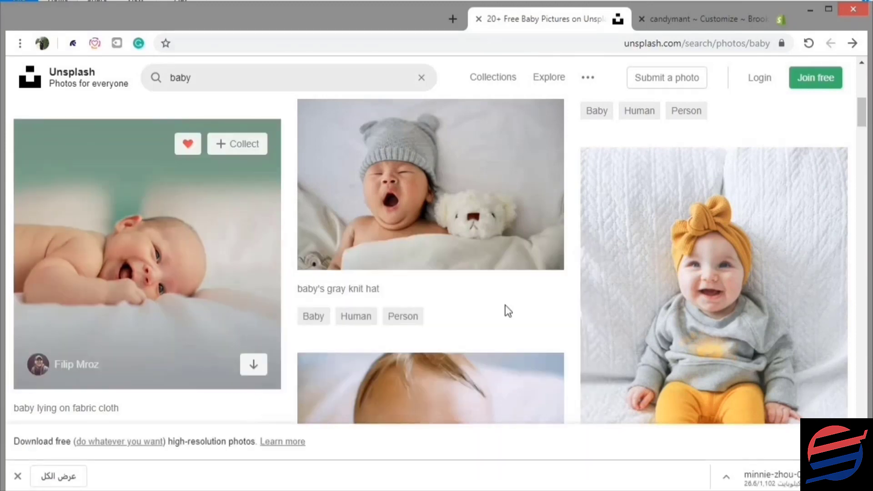
Download the selective focus photo of the sleeping baby and dismiss the credit dialog.
scroll(505, 308, "down", 6)
scroll(518, 302, "down", 5)
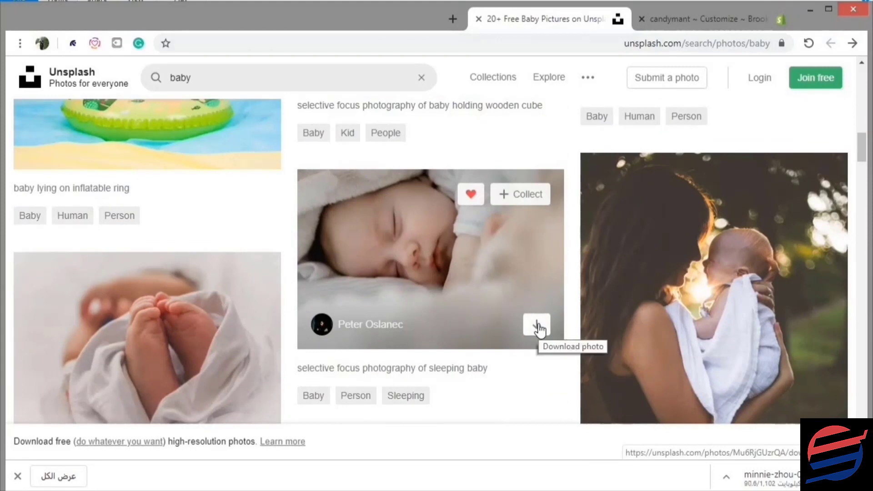
left_click(537, 326)
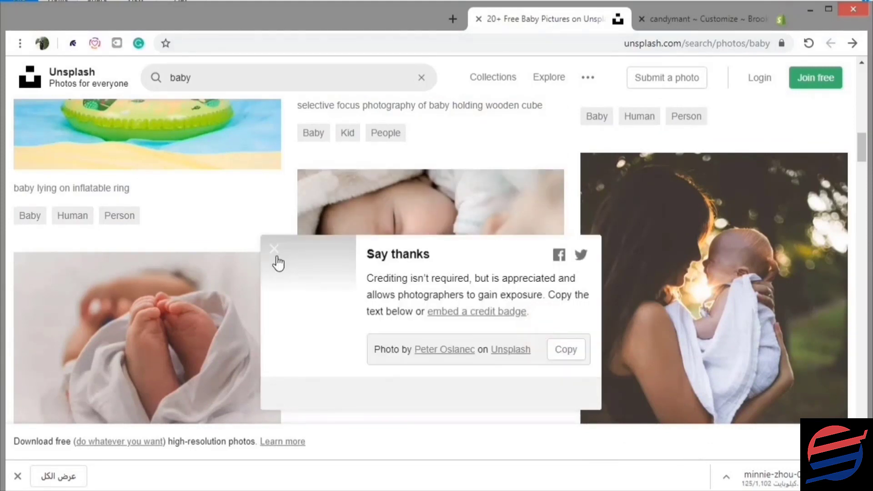
left_click(276, 251)
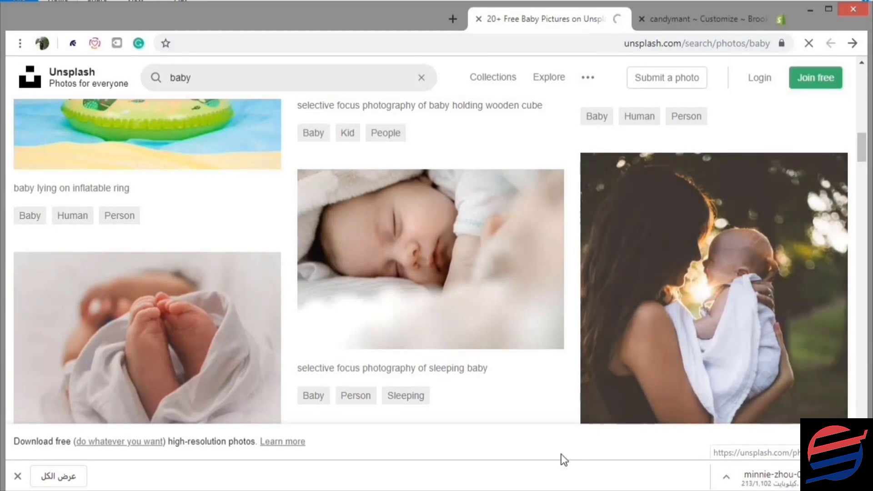
Open tinypng.com in a new browser tab.
left_click(453, 19)
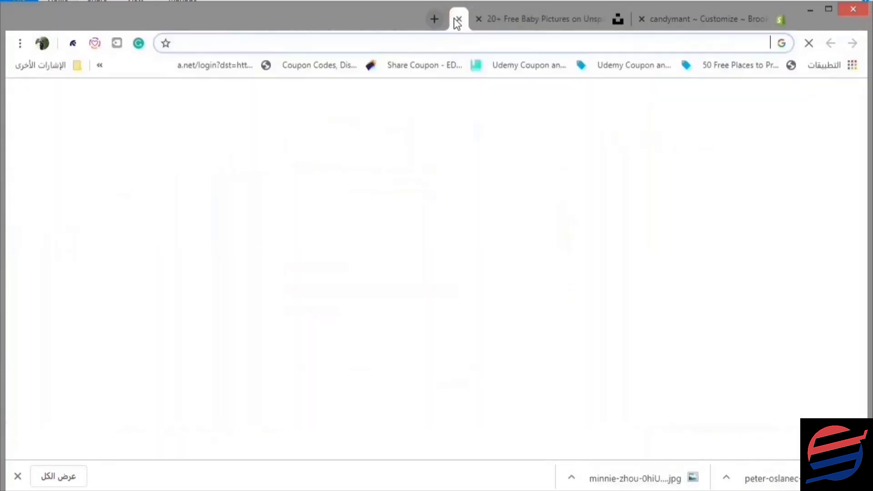
type("tinypng.com")
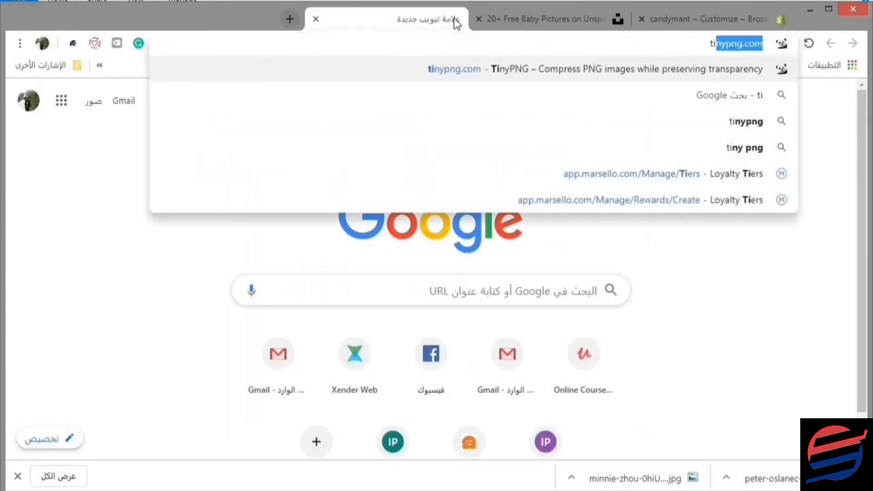
key("Return")
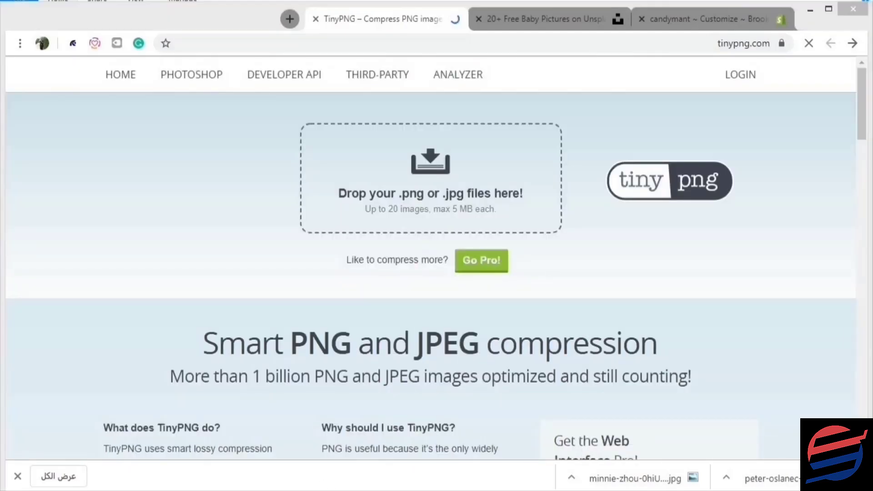
Compress the gray knit hat baby photo from the Downloads subfolder with TinyPNG and download the compressed version.
mouse_move(466, 468)
left_click(291, 427)
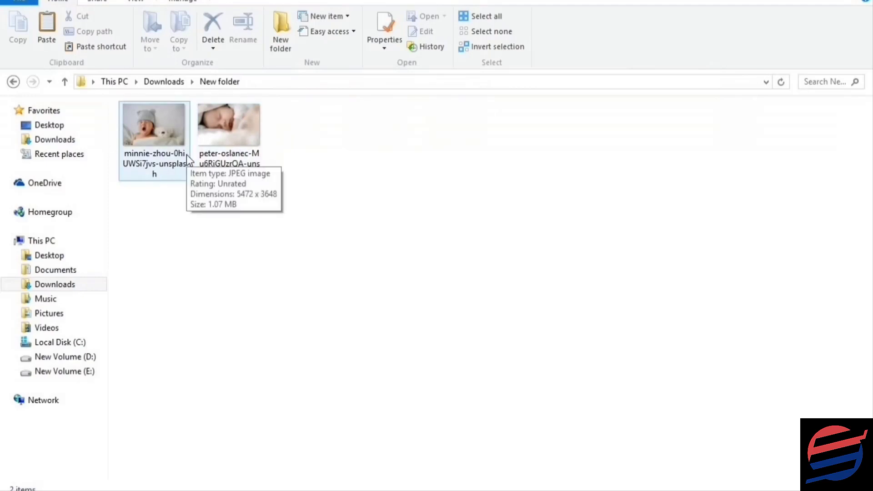
left_click_drag(165, 144, 453, 225)
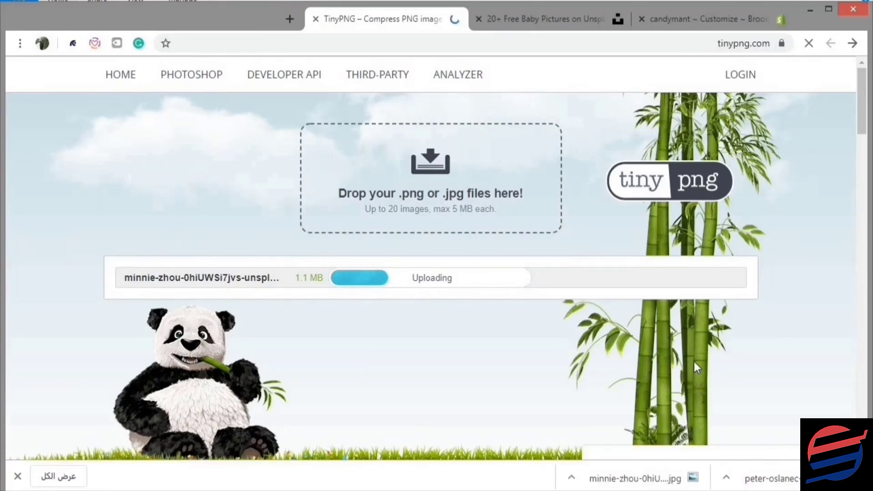
scroll(693, 362, "down", 1)
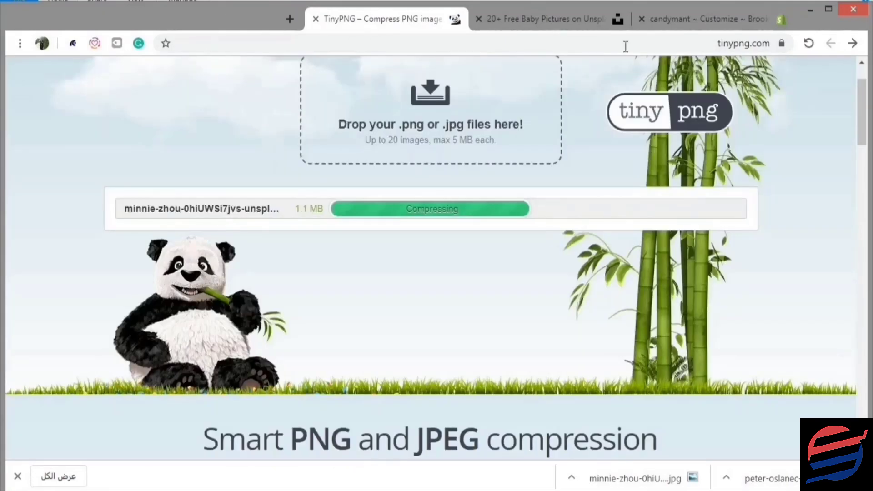
left_click(478, 18)
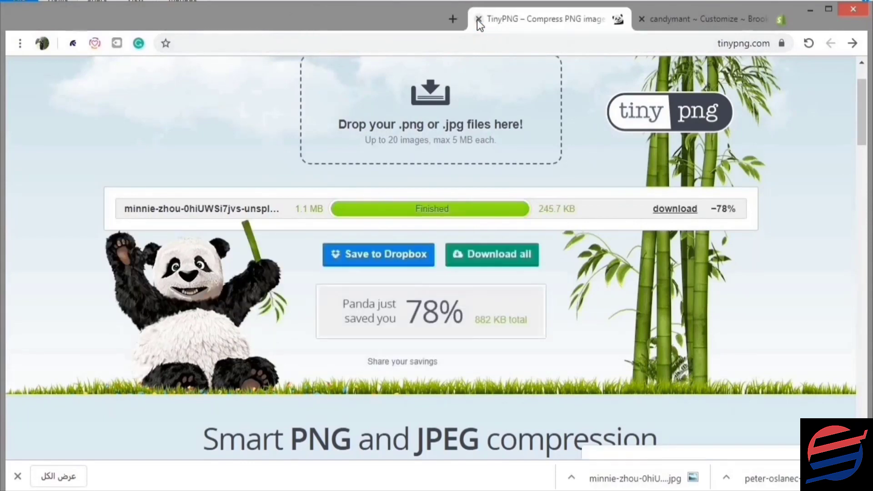
left_click(678, 210)
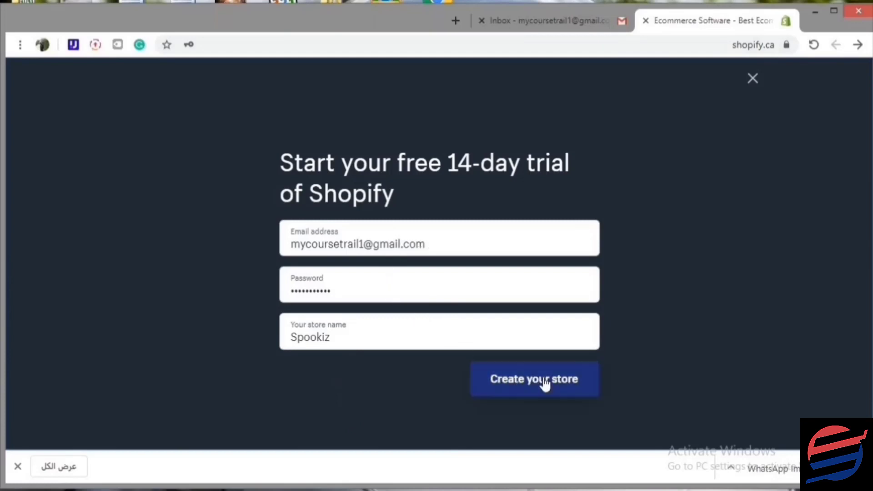
Create the Shopify trial store Spookiz, declining to save the password and skipping the questions about yourself.
left_click(579, 382)
left_click(577, 377)
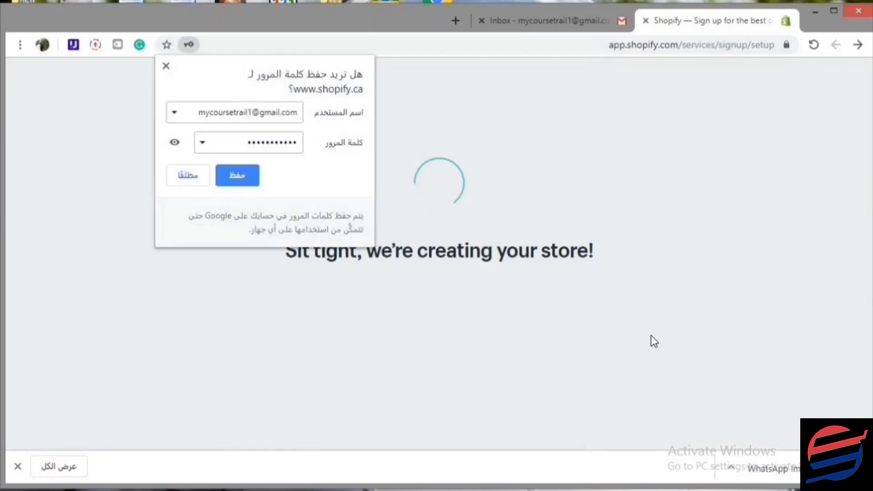
left_click(164, 68)
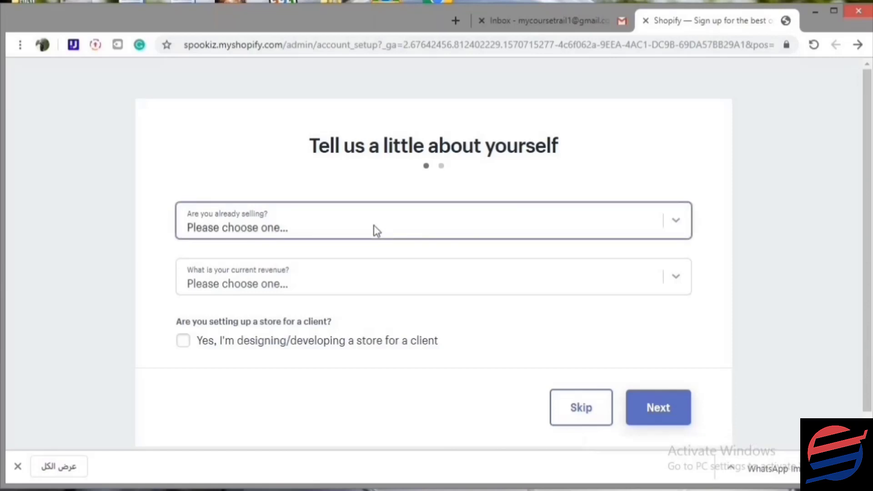
left_click(598, 405)
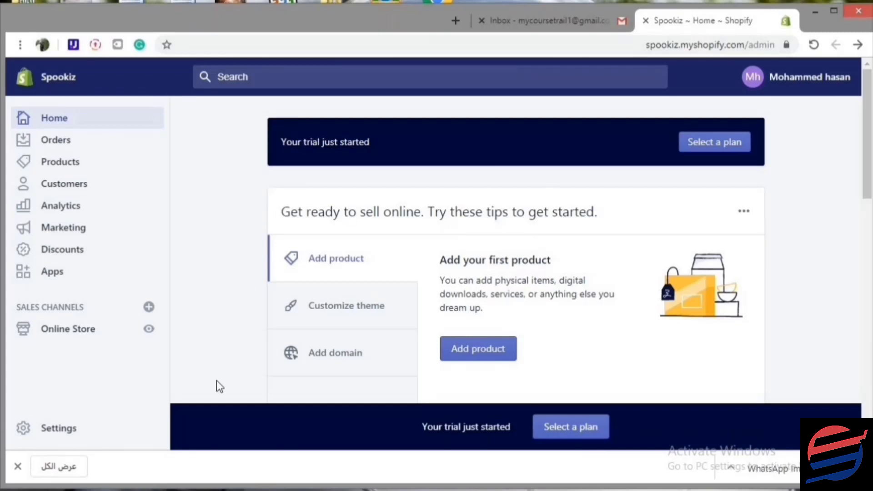
Go to the online store's themes and open the collection of free Shopify themes.
left_click(77, 343)
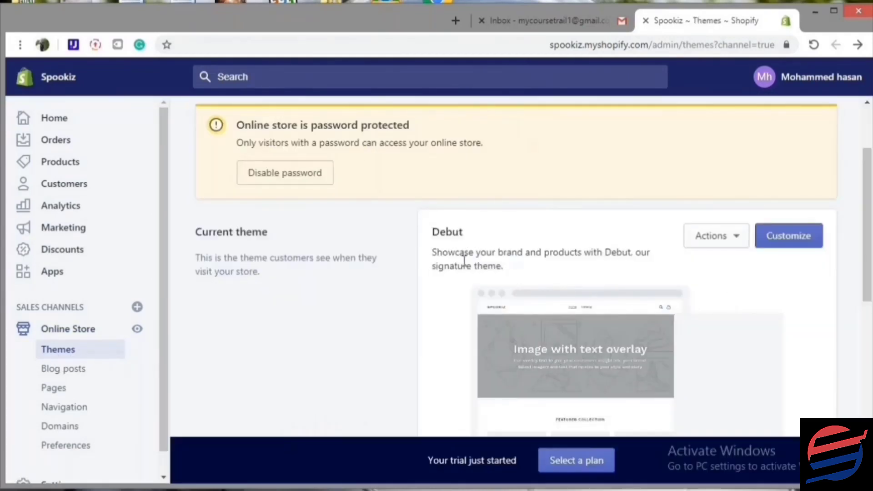
scroll(496, 273, "down", 6)
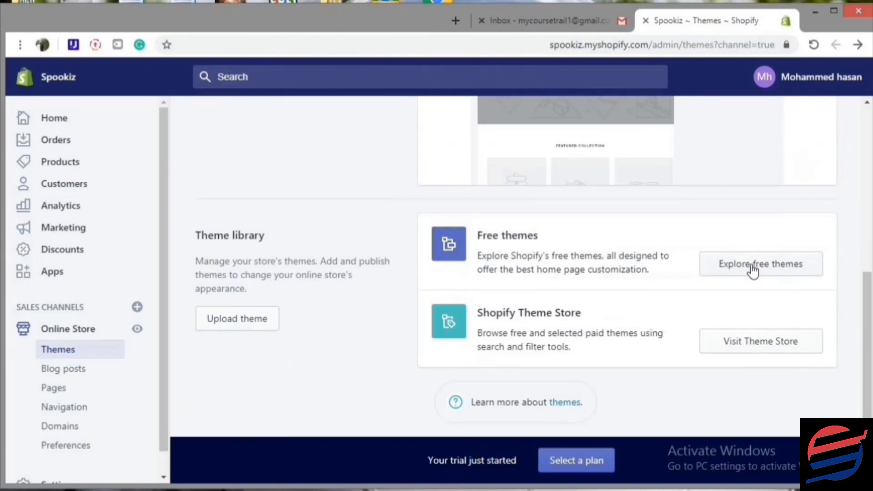
left_click(752, 269)
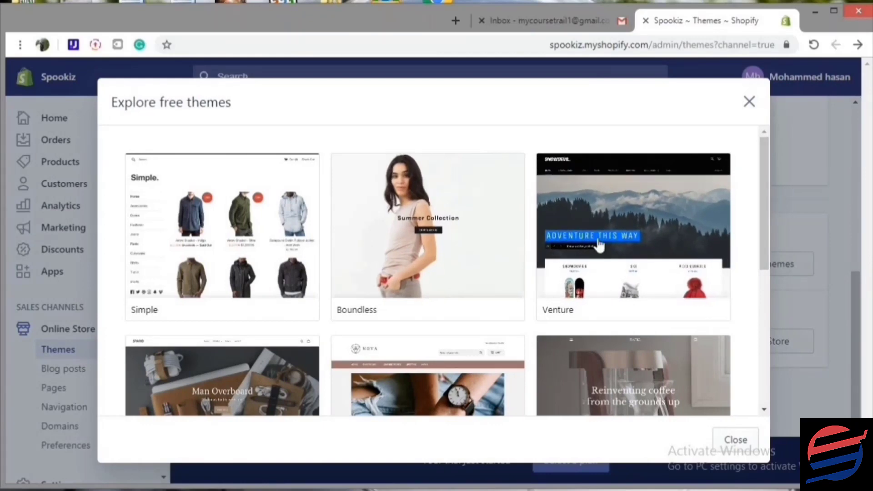
Add the free Brooklyn theme in the Playful style to the theme library.
scroll(604, 244, "down", 1)
scroll(600, 241, "down", 5)
scroll(254, 362, "down", 1)
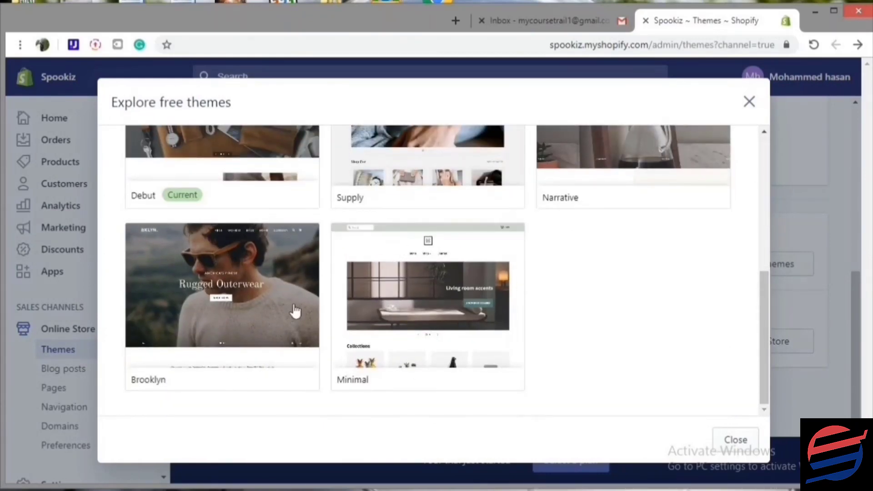
left_click(276, 342)
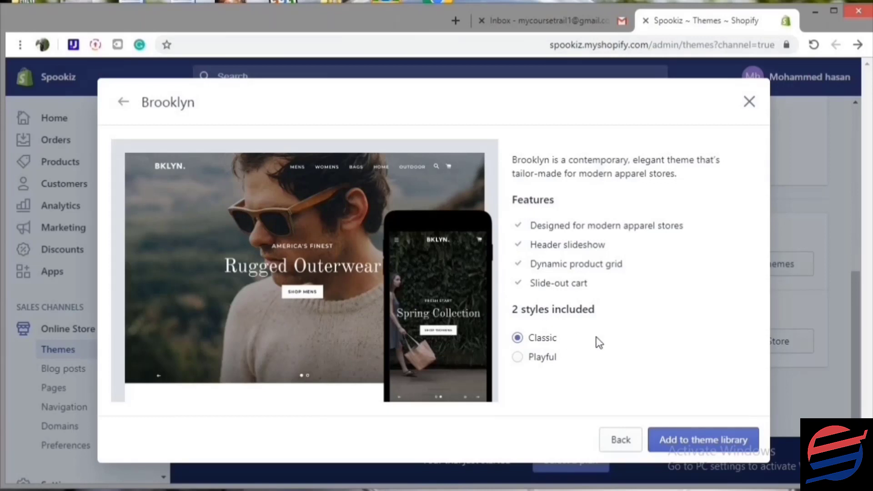
left_click(539, 358)
left_click(706, 452)
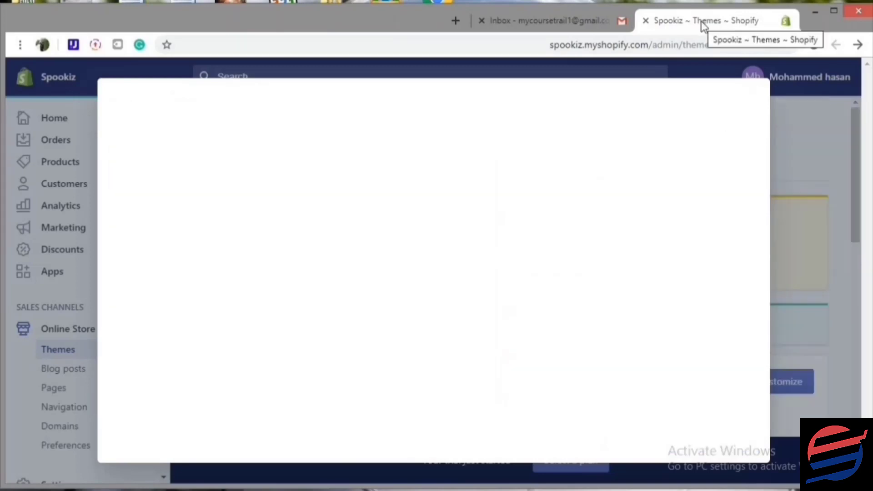
Publish the Brooklyn theme from the theme library as the store's current theme, replacing Debut.
scroll(605, 205, "down", 3)
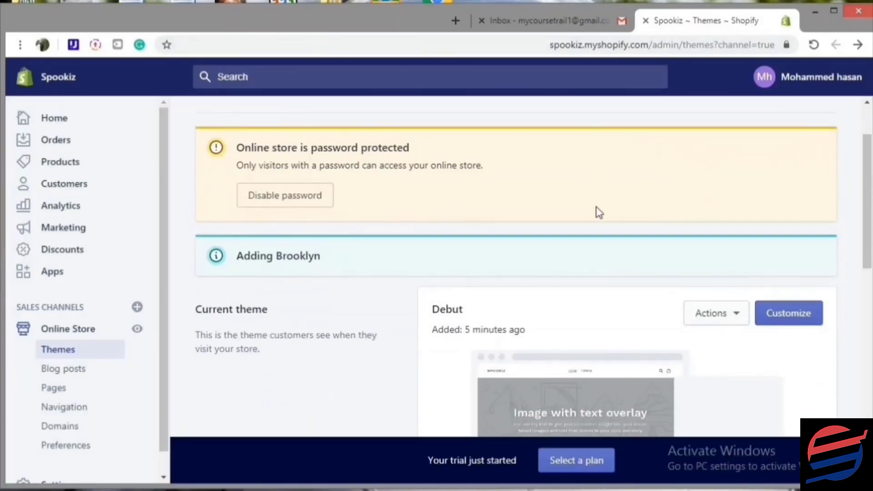
scroll(599, 222, "up", 2)
scroll(600, 222, "down", 6)
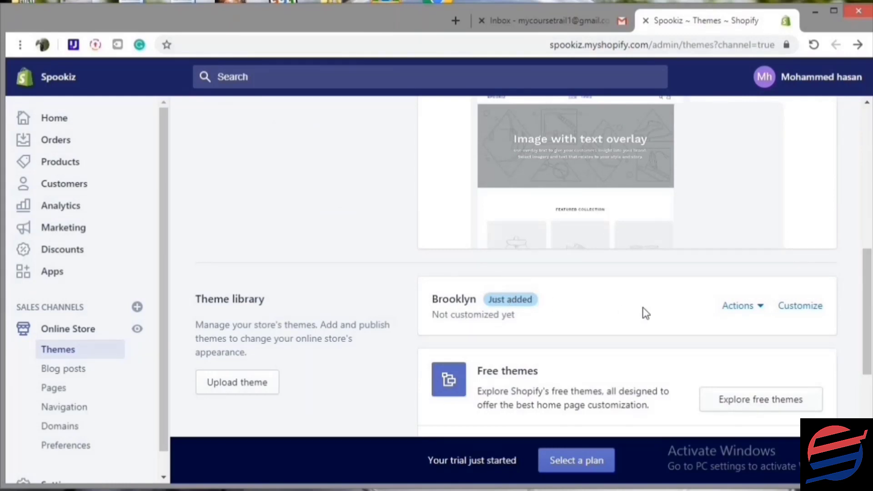
left_click(734, 308)
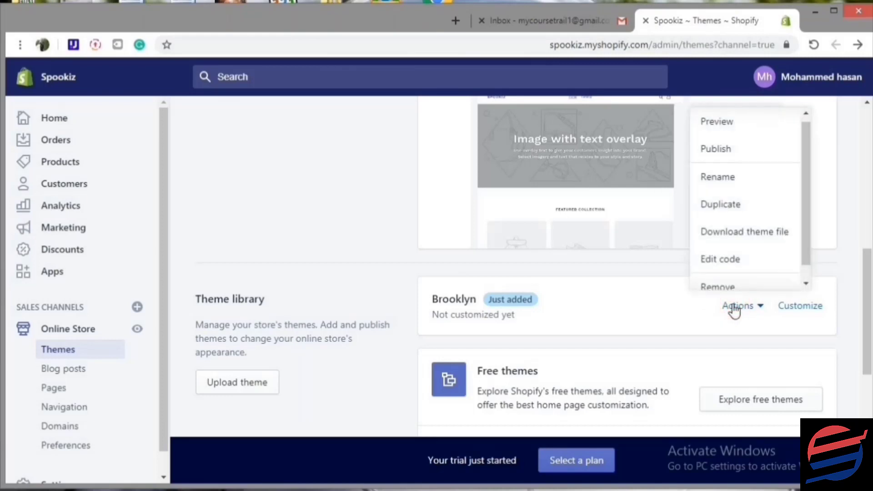
left_click(740, 157)
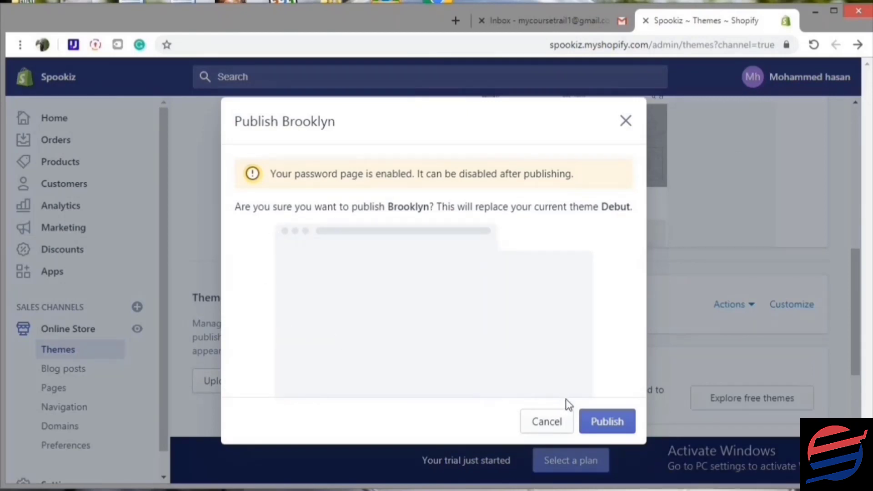
left_click(626, 421)
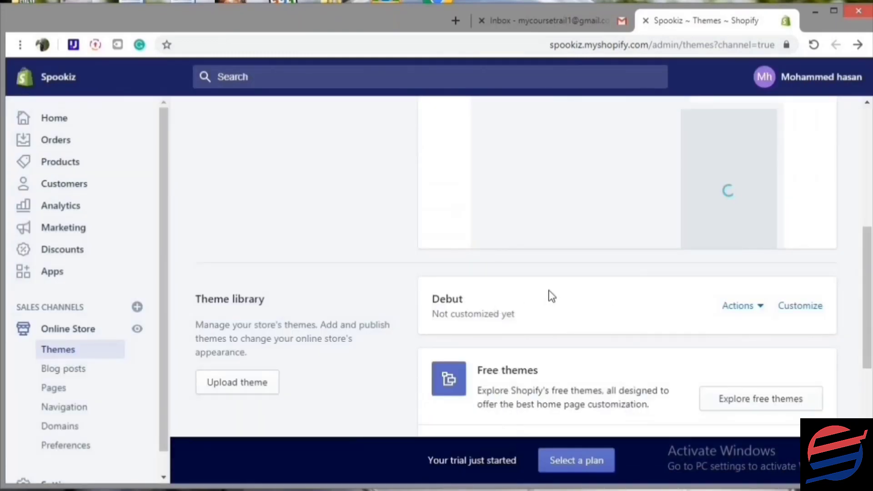
scroll(549, 294, "up", 5)
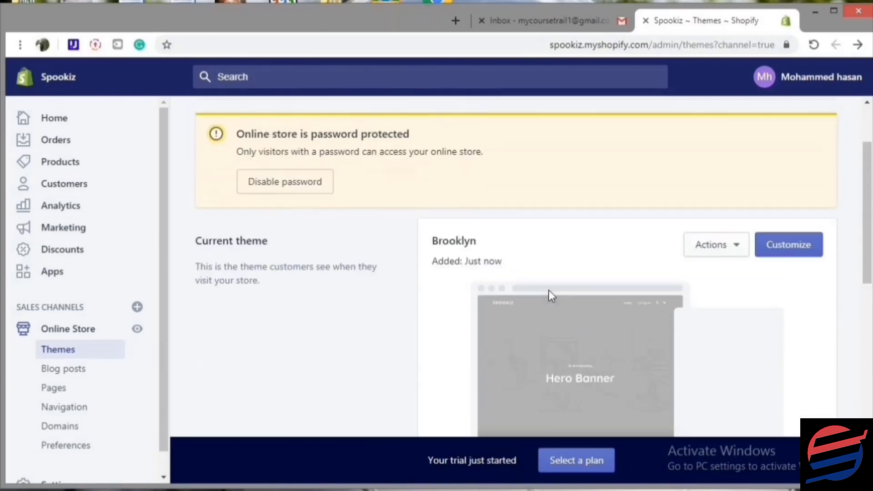
scroll(549, 291, "down", 5)
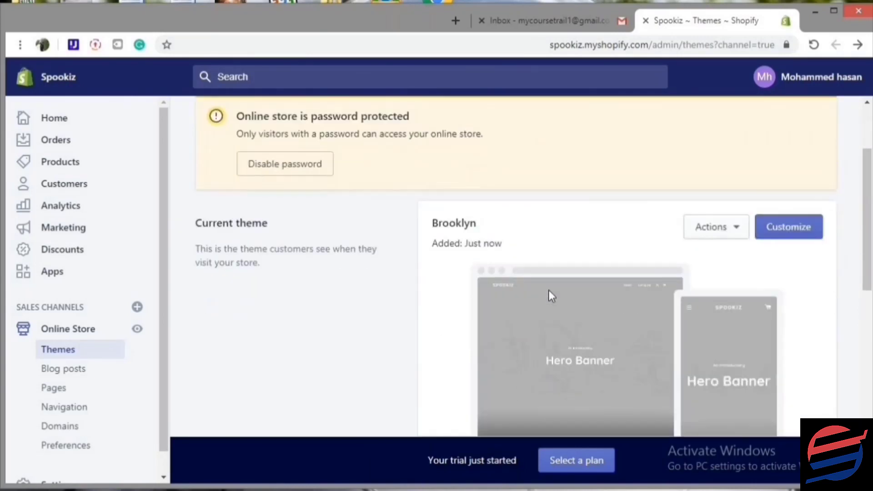
scroll(551, 296, "up", 4)
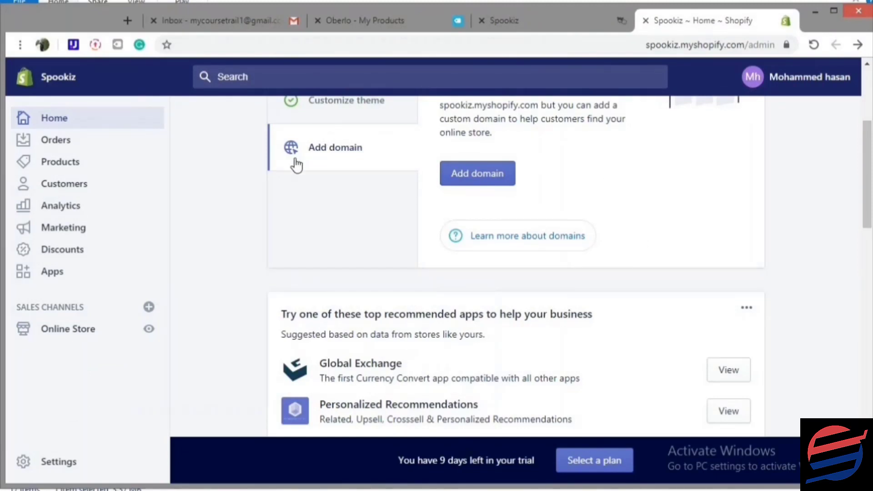
Open the store's domain settings and begin buying a new domain.
left_click(478, 182)
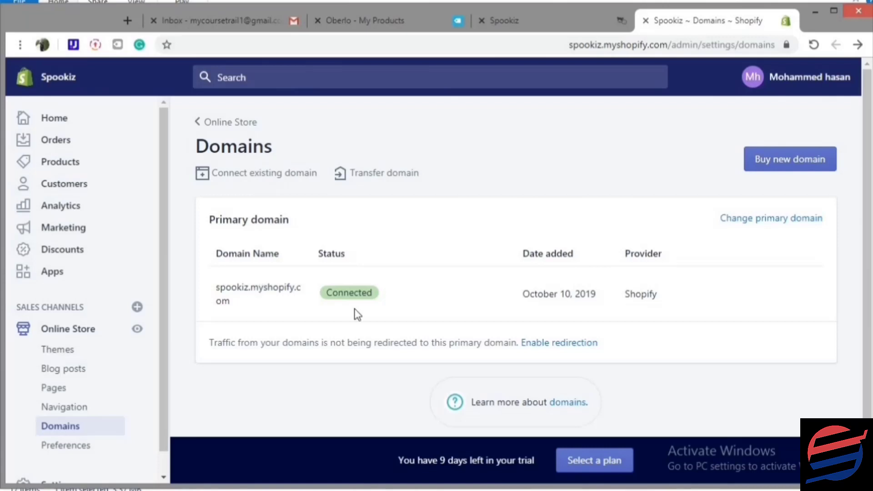
left_click(777, 169)
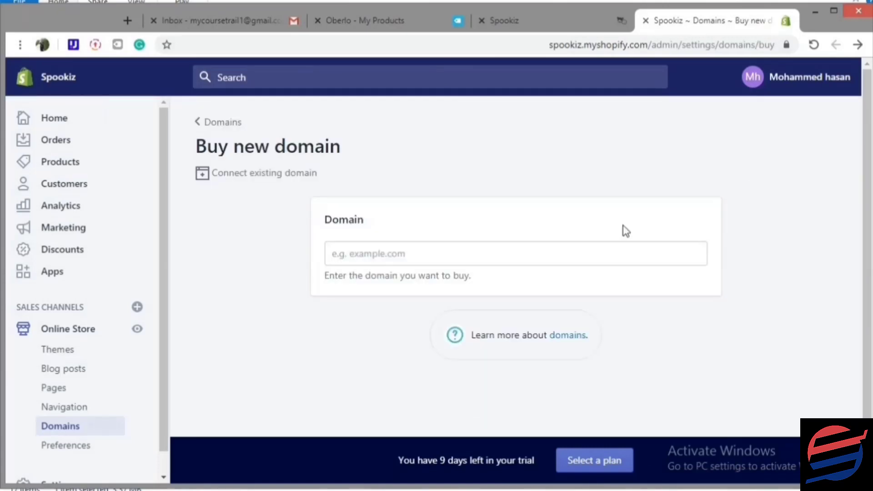
left_click(465, 260)
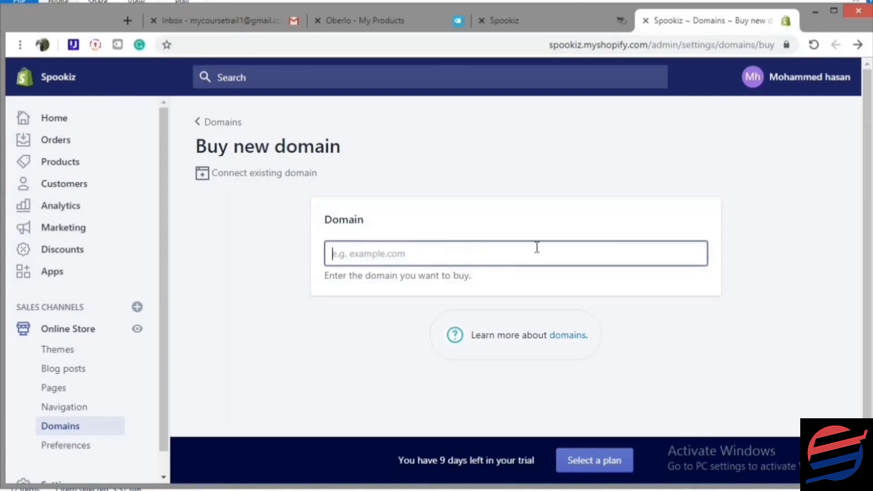
Look up the domain spookiz, change the name to spookiiz and choose to buy spookiiz.com.
type("ss")
key("BackSpace")
type("p")
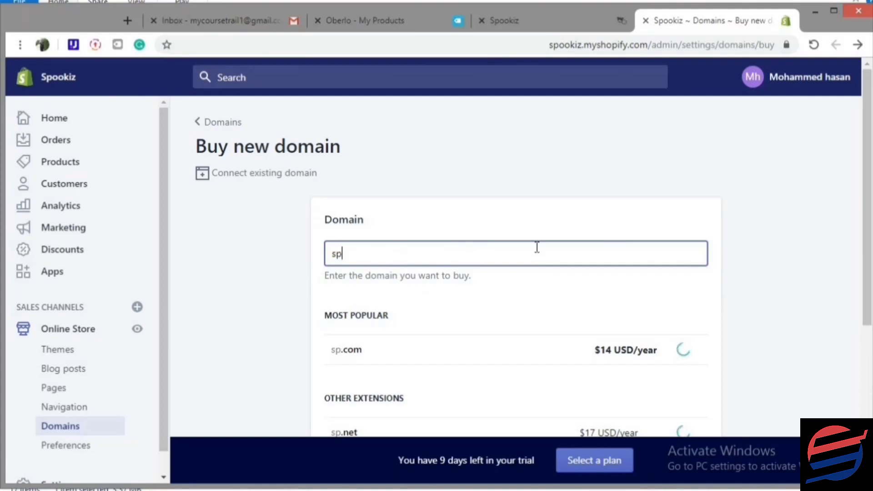
type("ooki")
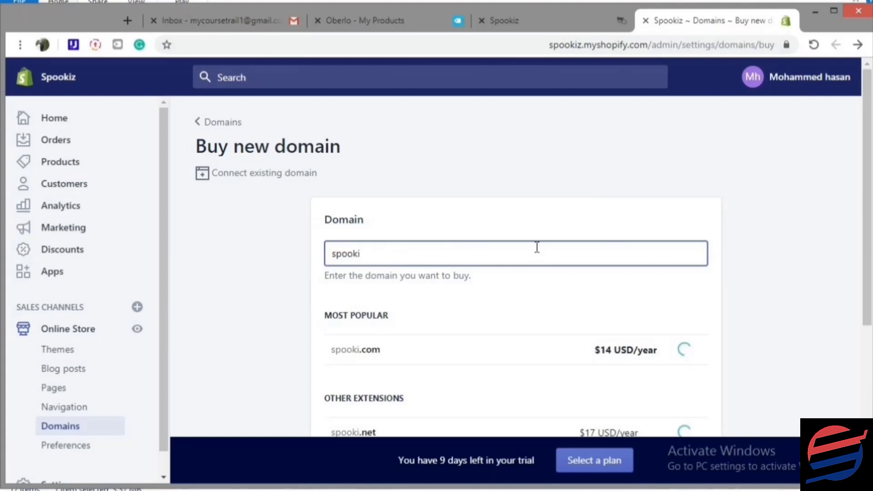
type("z")
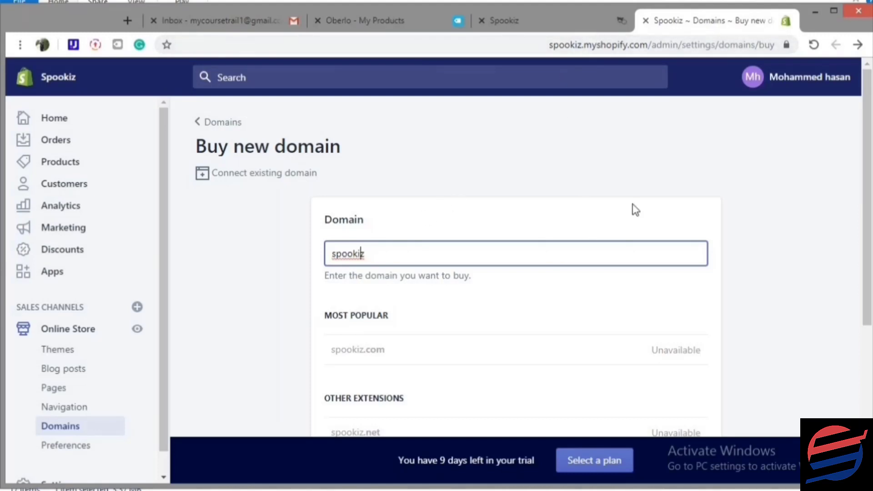
type("i")
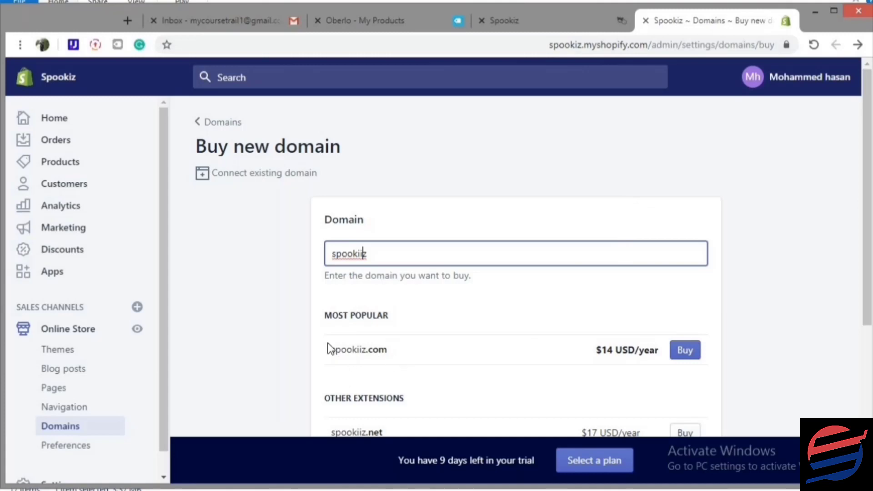
left_click(680, 352)
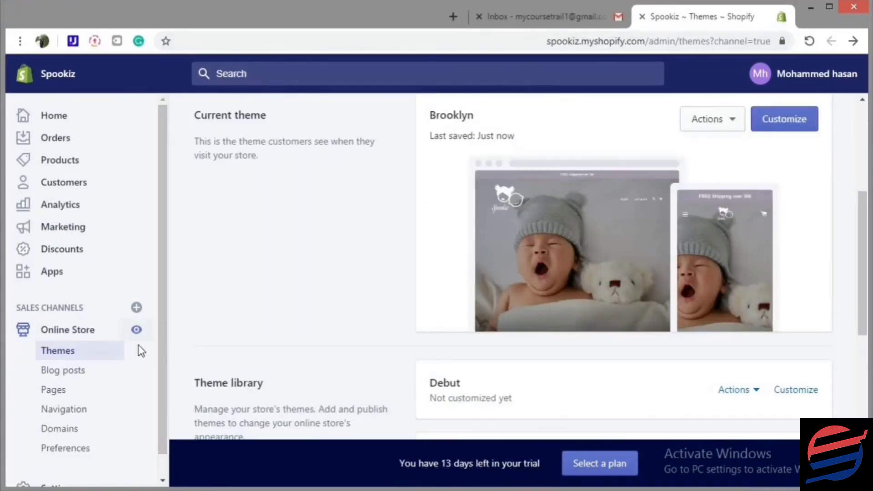
Start a new page in the online store's pages and title it About Us.
left_click(59, 394)
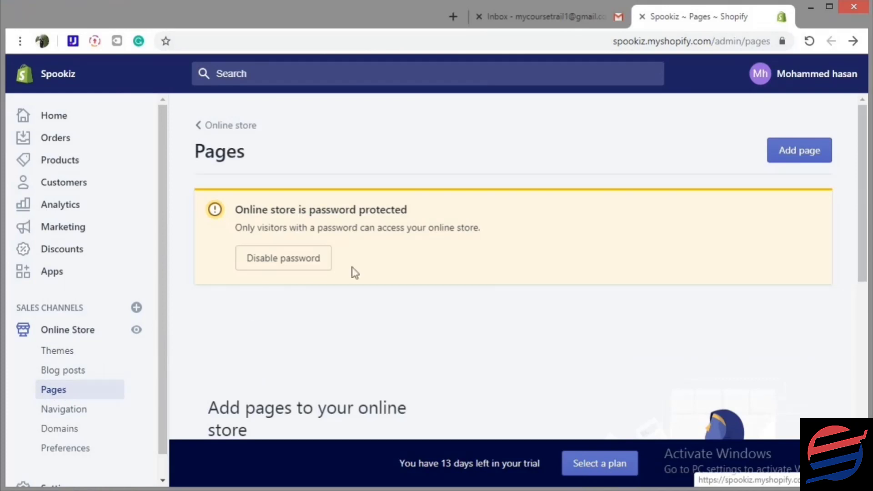
left_click(774, 152)
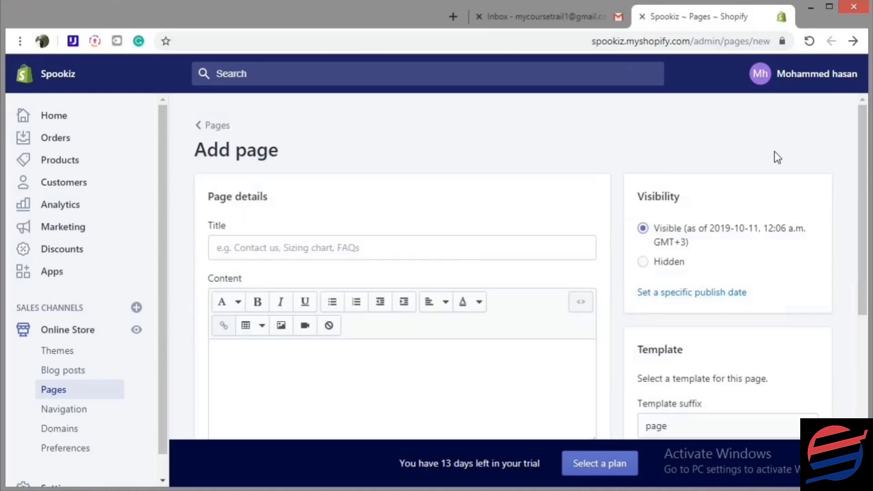
left_click(400, 255)
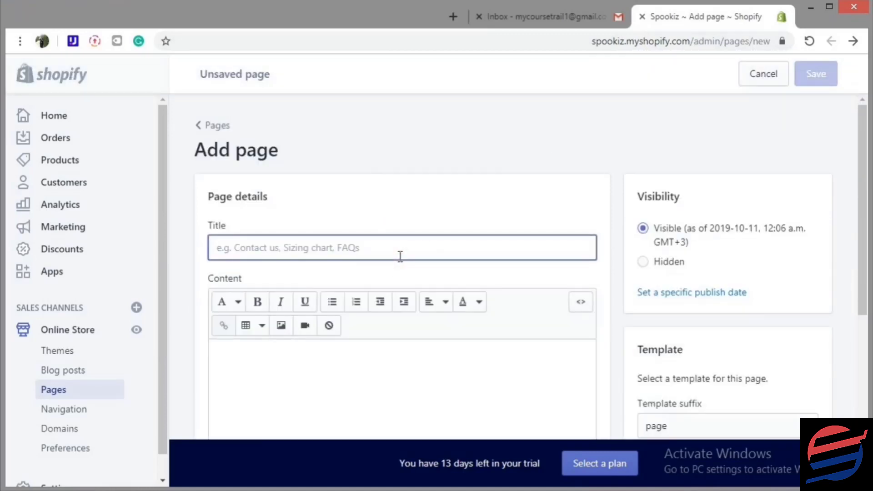
type("About Us")
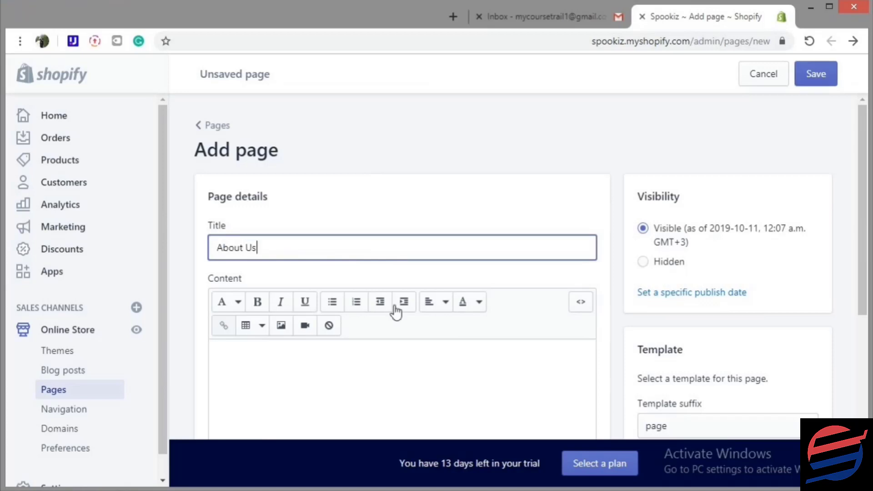
Open the about us Word document from New folder in Downloads and copy its entire text.
left_click(388, 364)
scroll(487, 285, "down", 3)
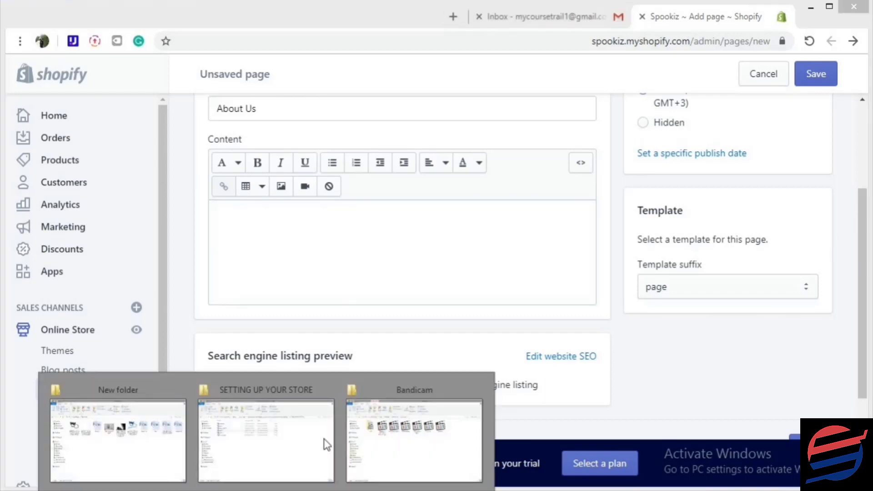
left_click(132, 453)
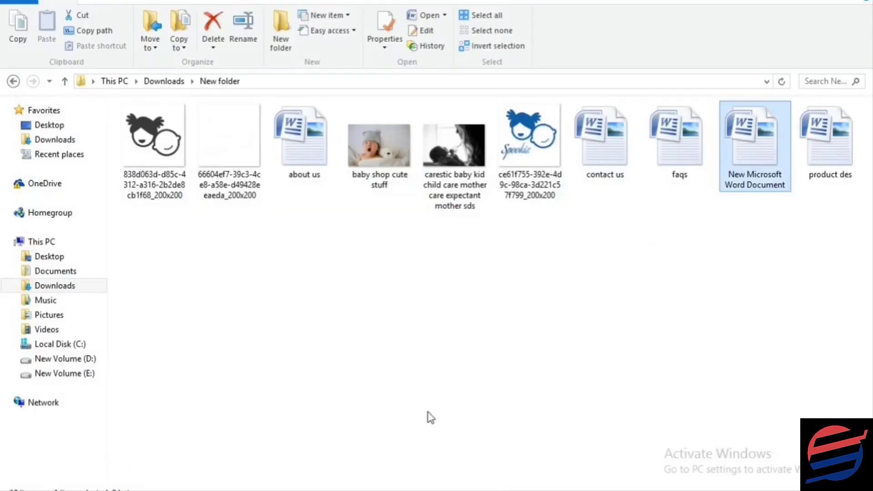
double_click(324, 154)
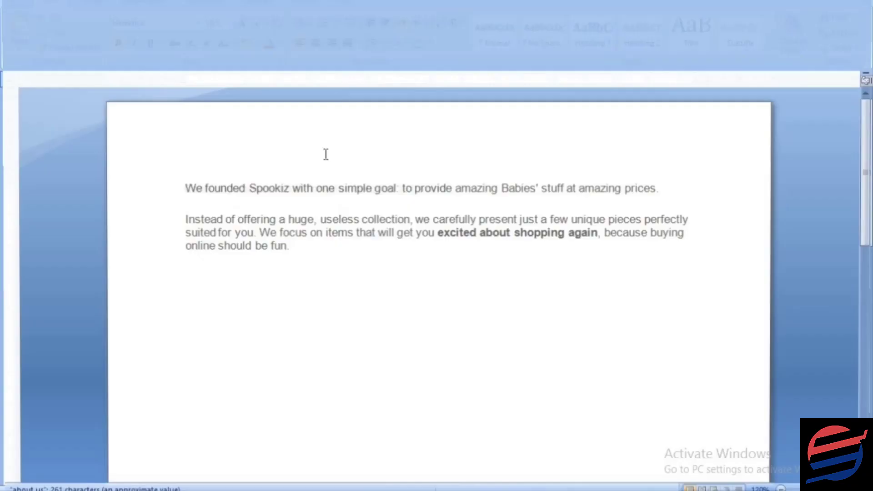
key("ctrl+a")
key("ctrl+c")
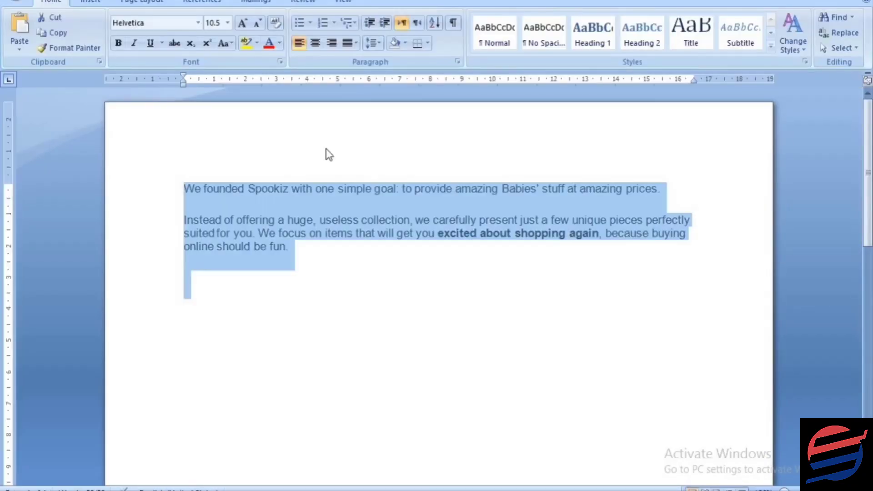
Switch back to Shopify in Chrome, paste the copied text as the About Us page's content and save the page.
key("alt+Tab")
key("alt+Tab")
key("alt+Tab")
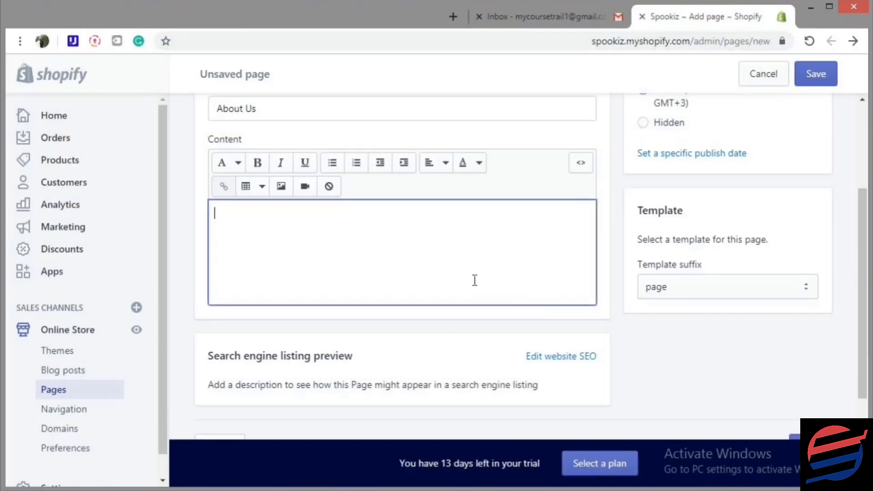
key("ctrl+v")
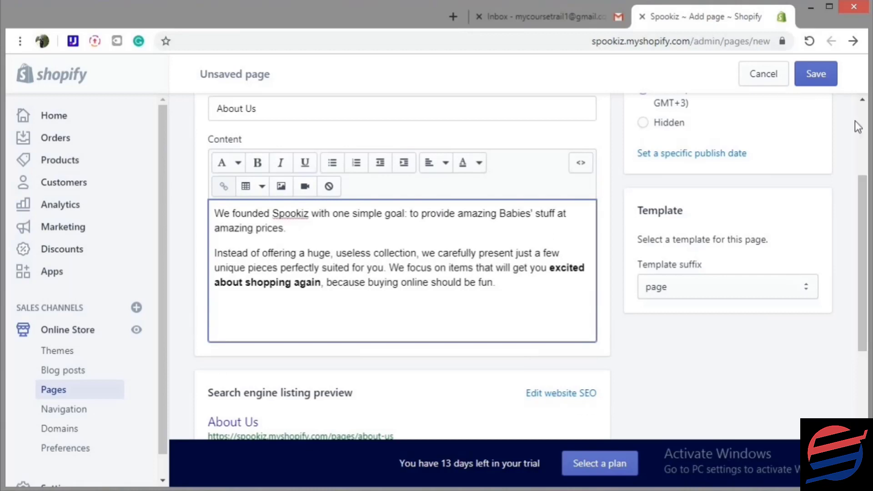
left_click(836, 80)
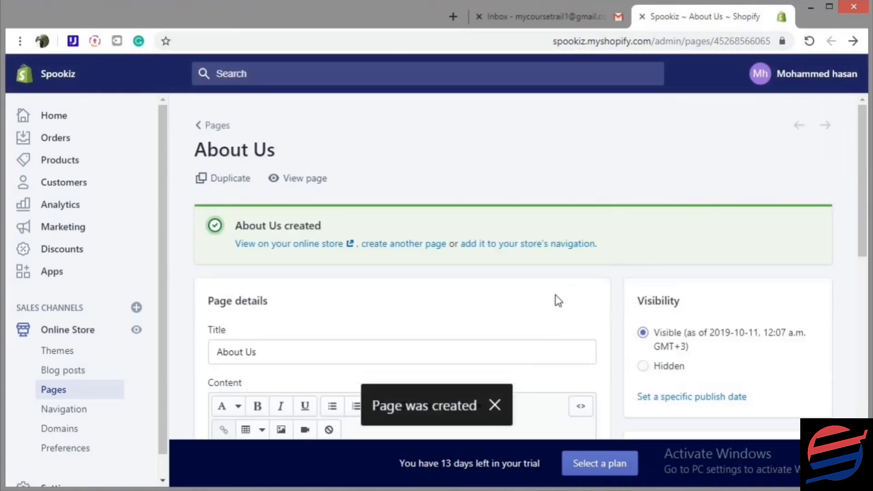
scroll(570, 286, "down", 2)
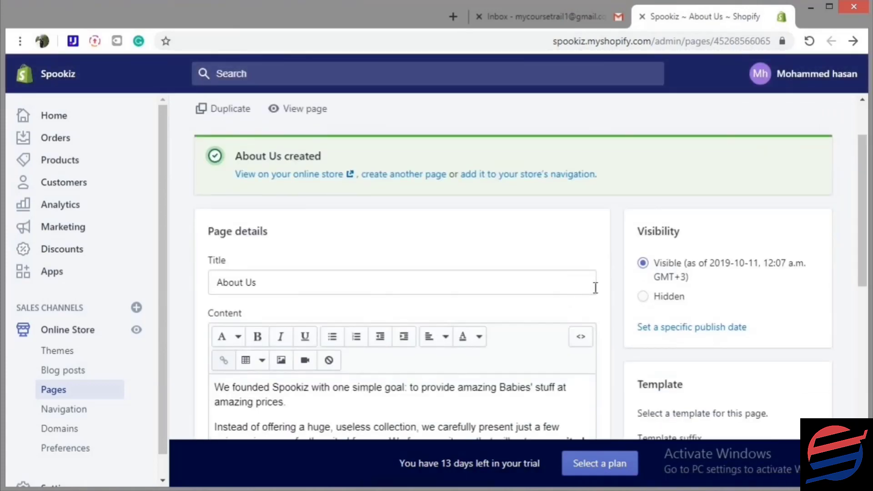
scroll(609, 285, "down", 2)
scroll(628, 287, "up", 4)
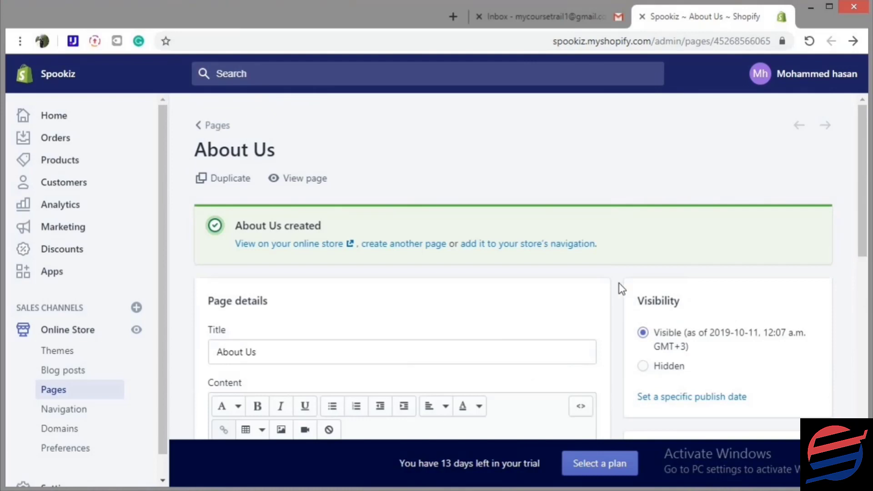
Return to the pages list and start another page titled Contact Us.
left_click(206, 126)
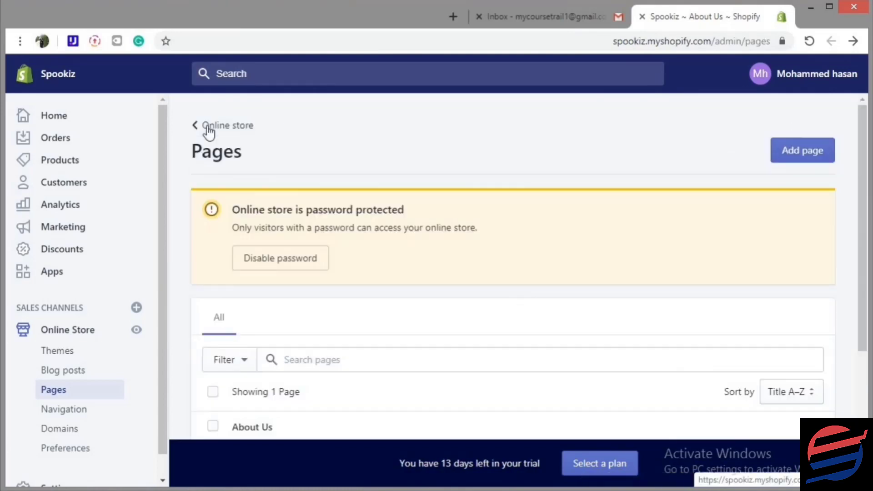
left_click(790, 158)
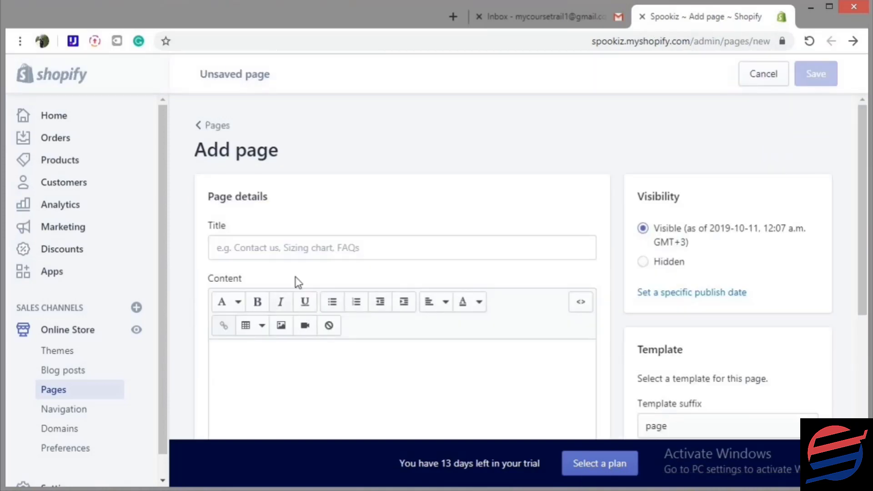
left_click(313, 251)
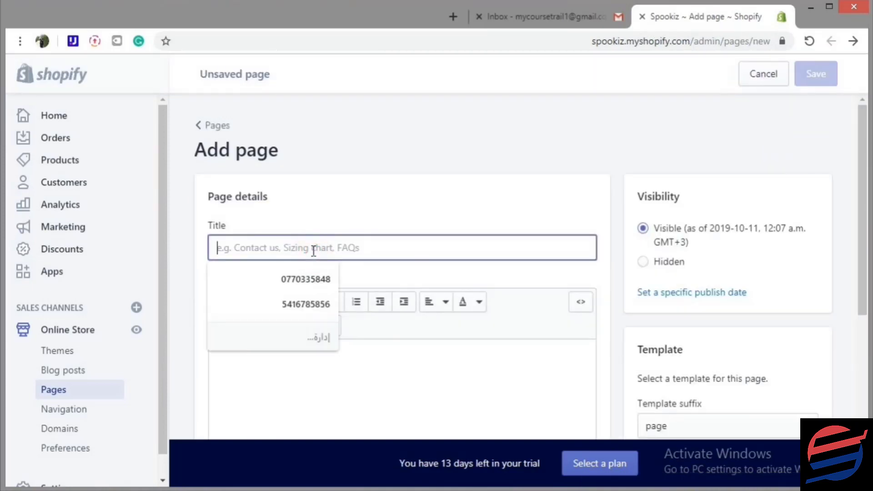
type("Con")
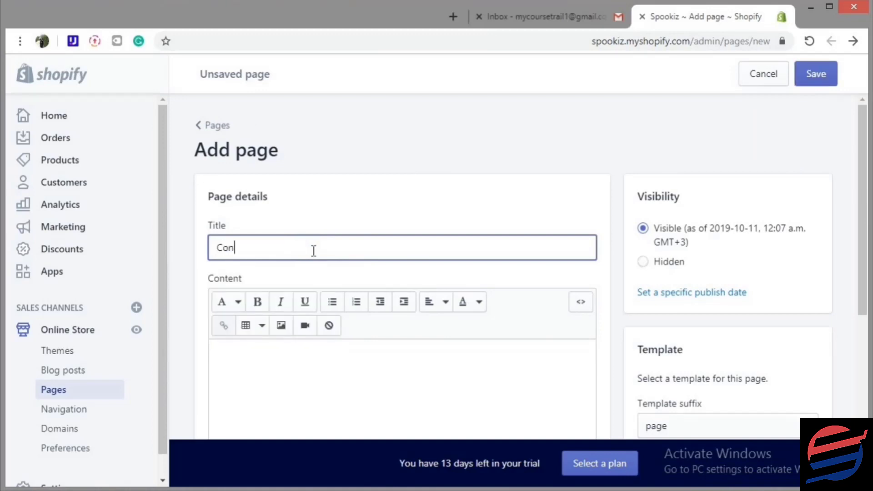
type("tact Us")
Switch to New folder, open the contact us Word document and copy its entire text.
key("alt+Tab")
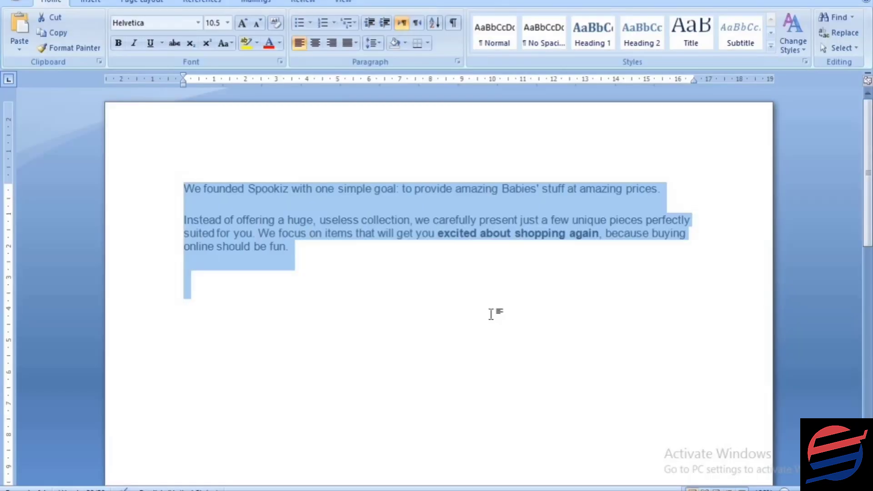
key("alt+Tab")
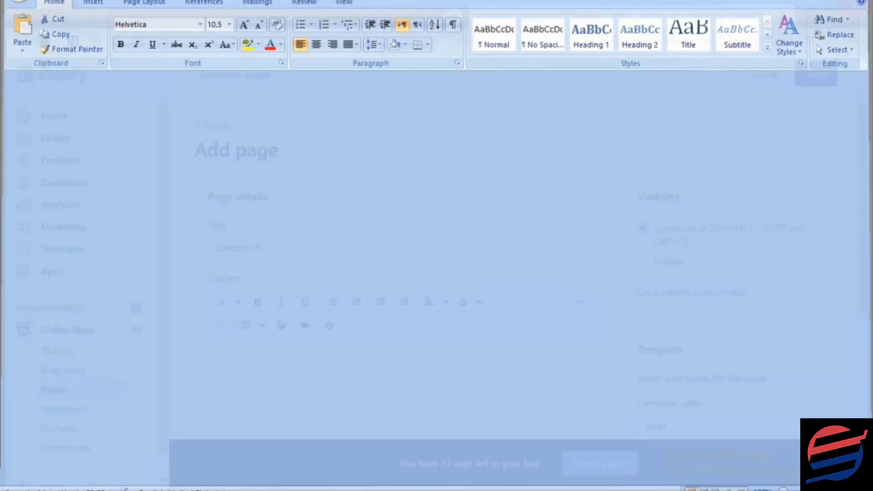
key("alt+Tab")
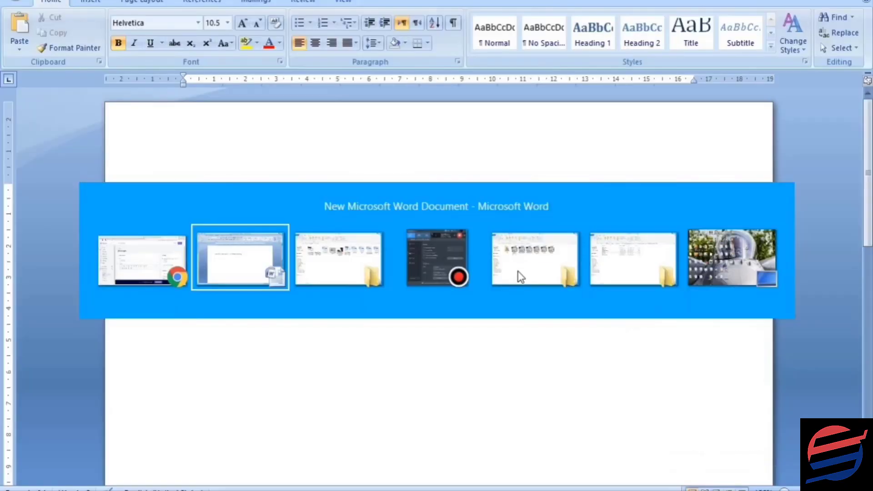
left_click(518, 271)
double_click(625, 150)
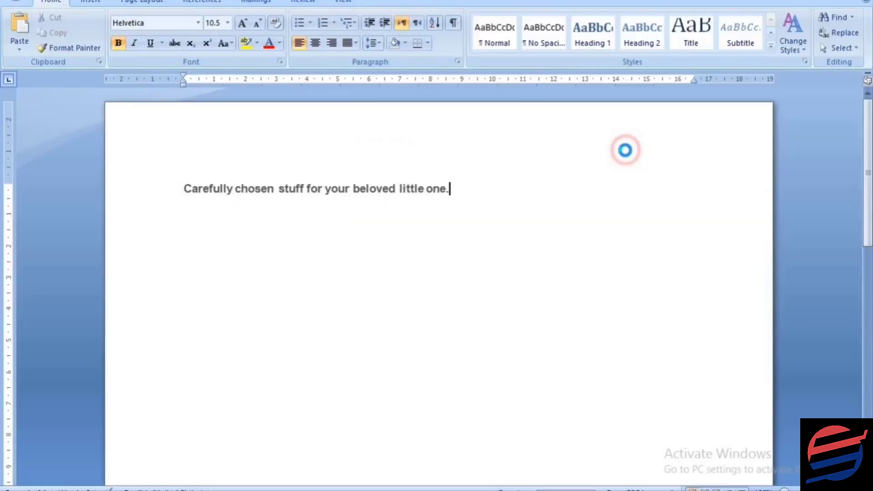
key("ctrl+a")
key("ctrl+c")
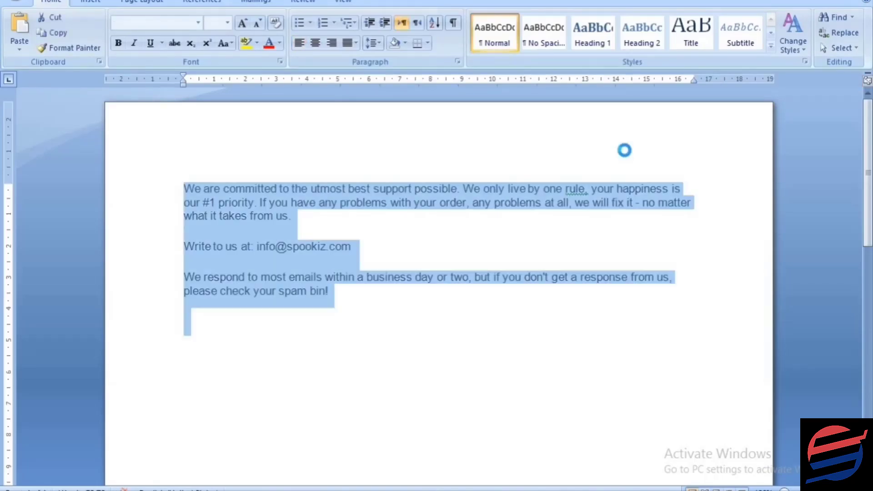
Switch back to Shopify in Chrome, paste the copied text as the Contact Us page's content and save the page.
key("alt+Tab")
key("alt+Tab")
key("alt+Tab")
key("alt+Tab")
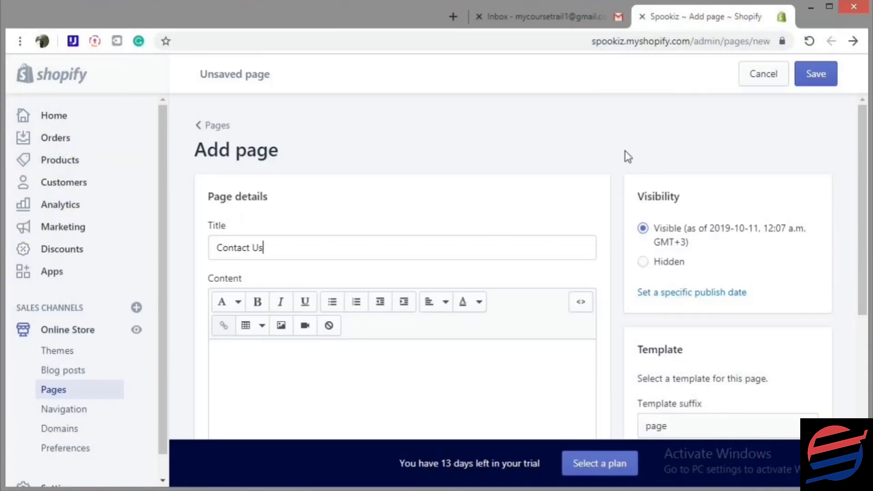
left_click(377, 375)
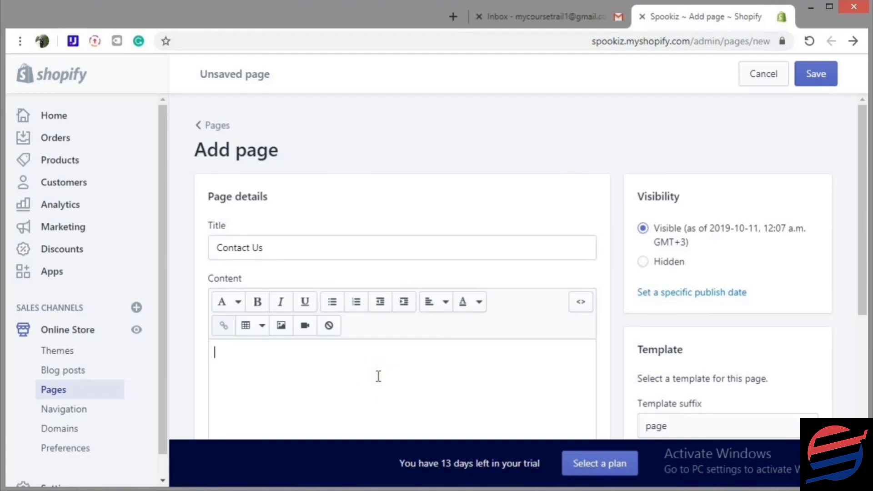
key("ctrl+v")
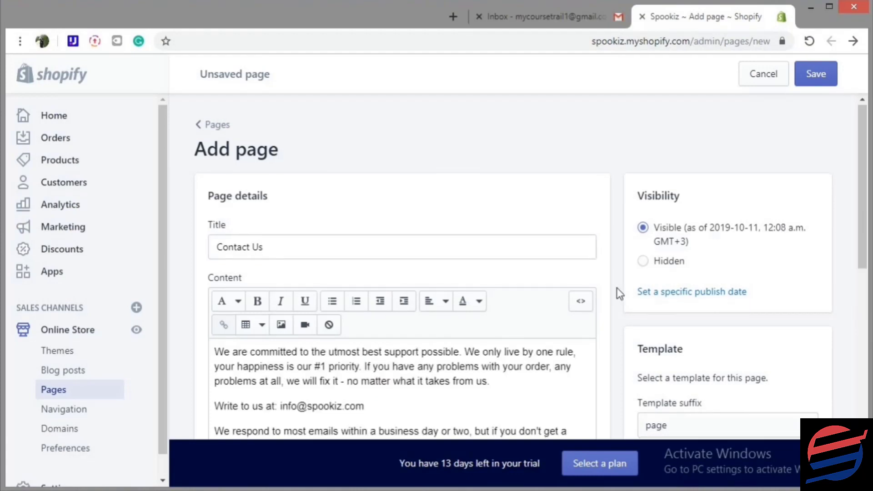
scroll(617, 287, "down", 5)
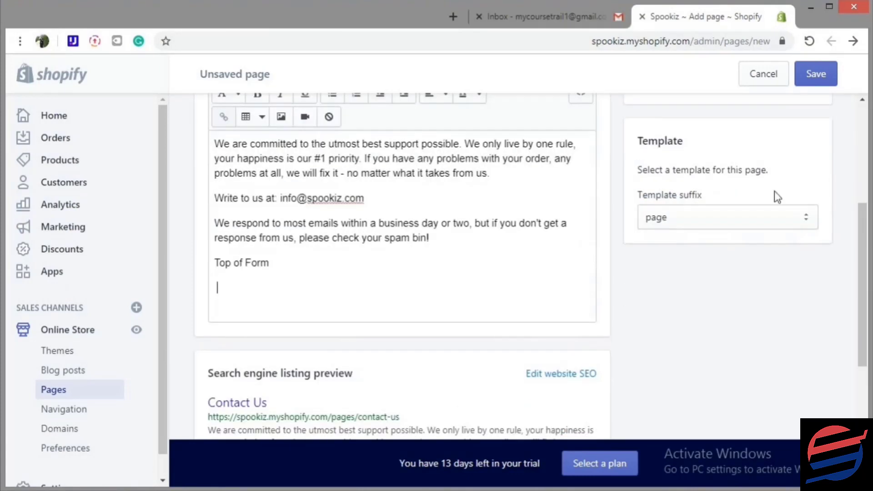
left_click(825, 75)
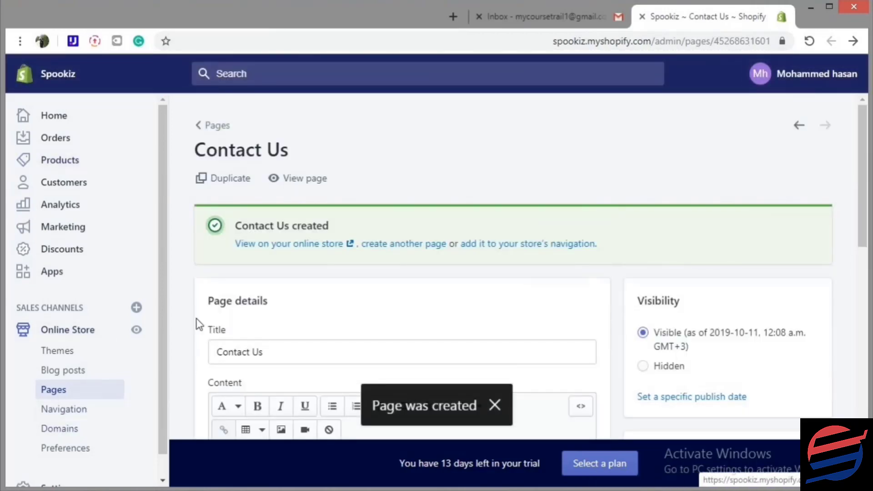
Return to the pages list and start another page titled FAQs.
left_click(217, 127)
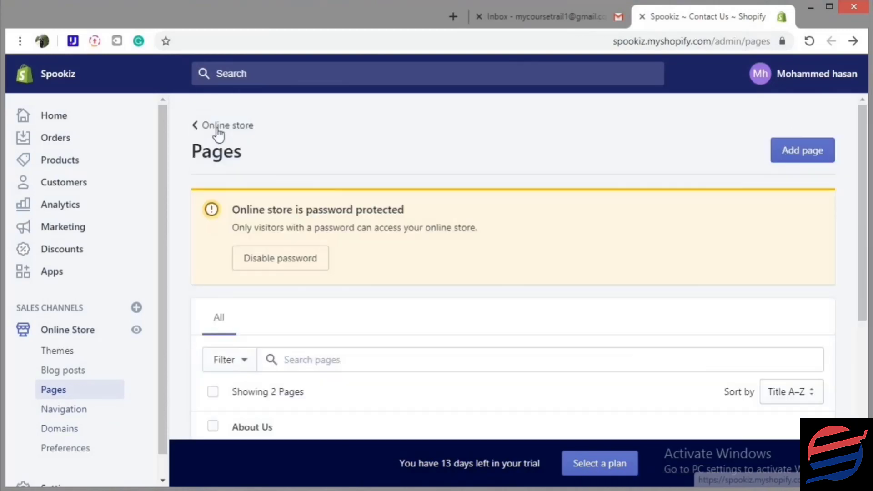
scroll(570, 286, "down", 2)
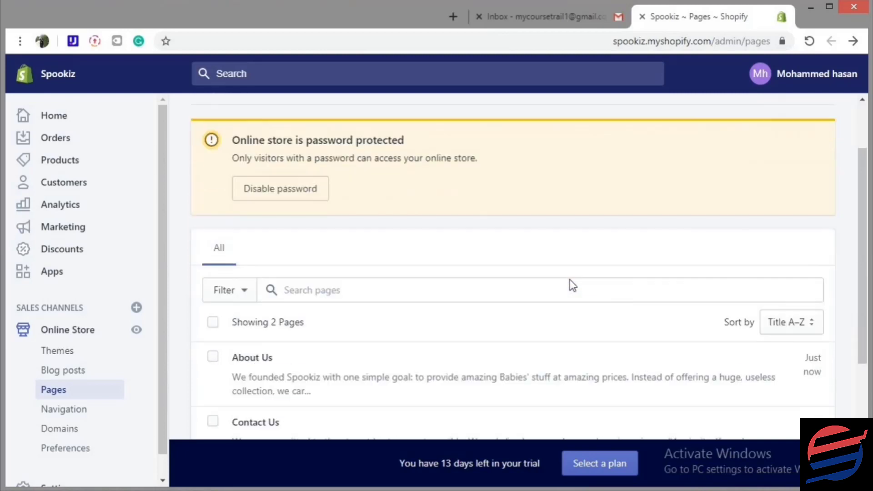
scroll(571, 286, "down", 3)
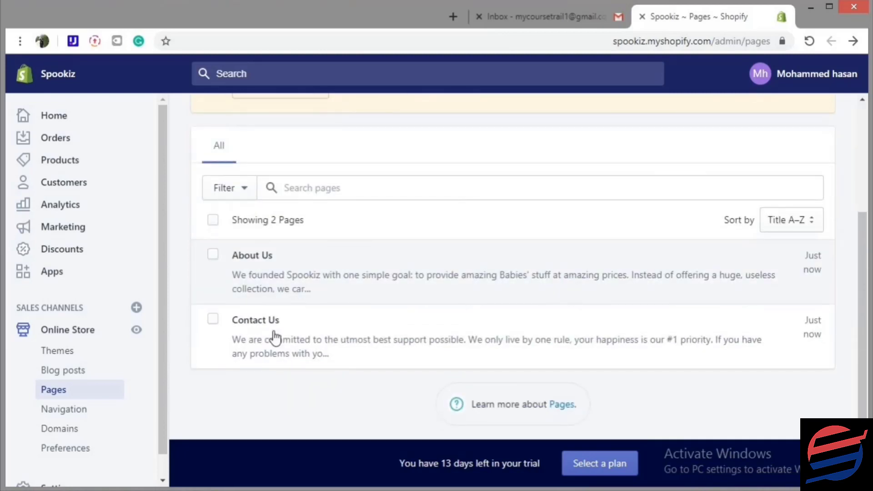
scroll(682, 214, "up", 5)
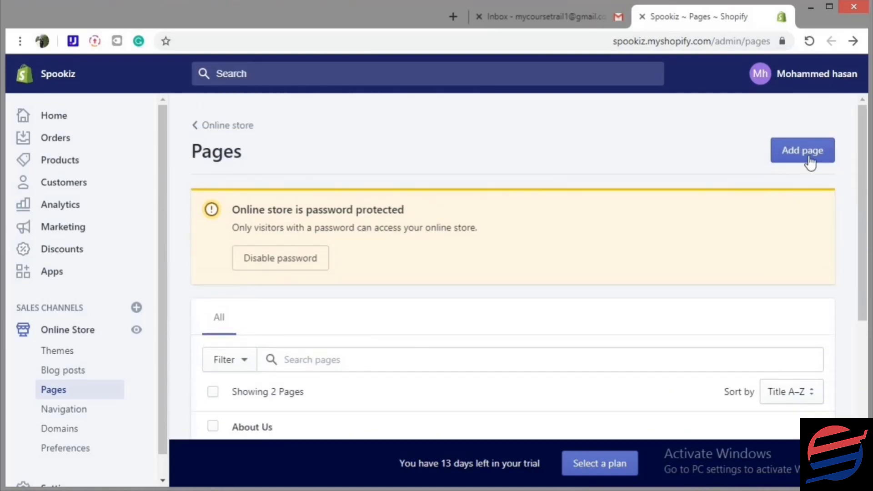
left_click(808, 157)
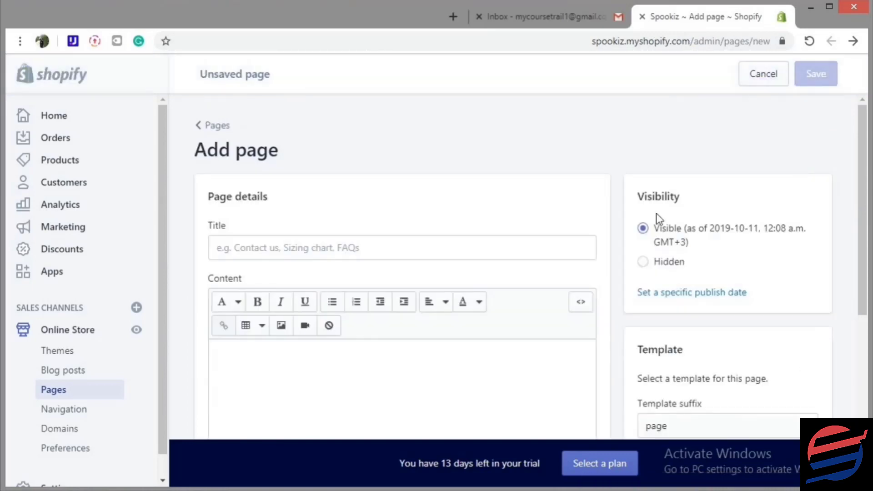
left_click(304, 247)
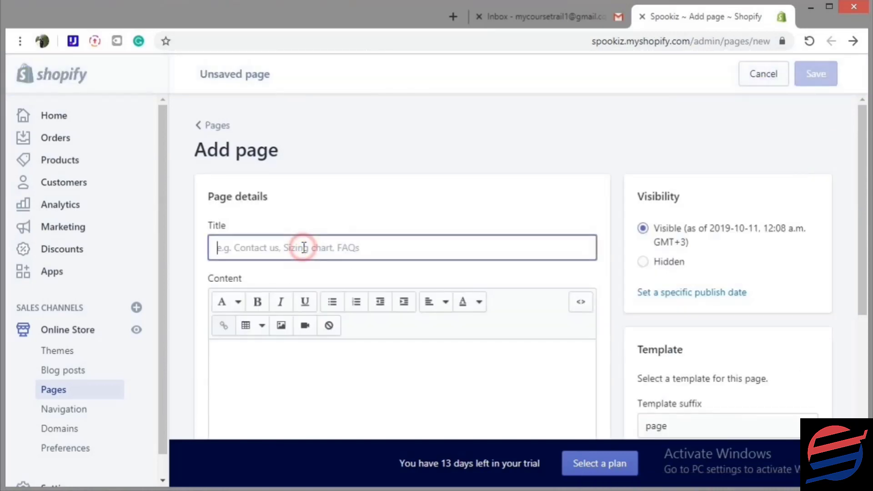
type("FAQs")
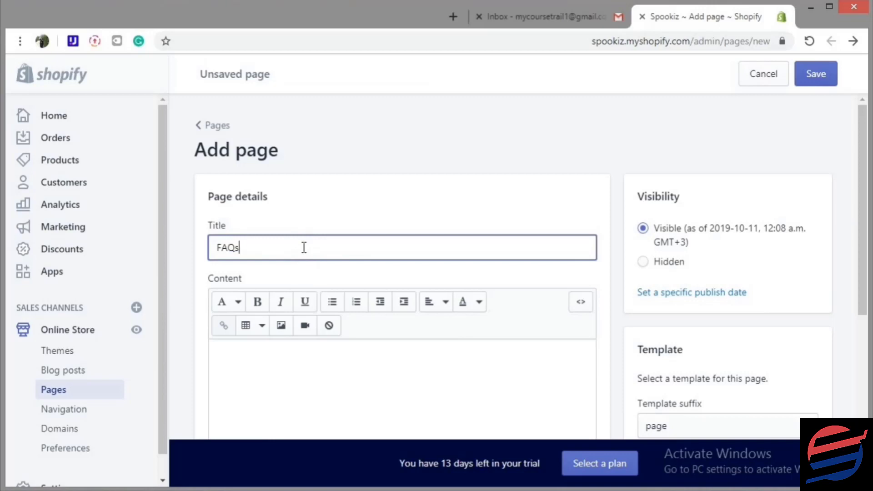
left_click(383, 380)
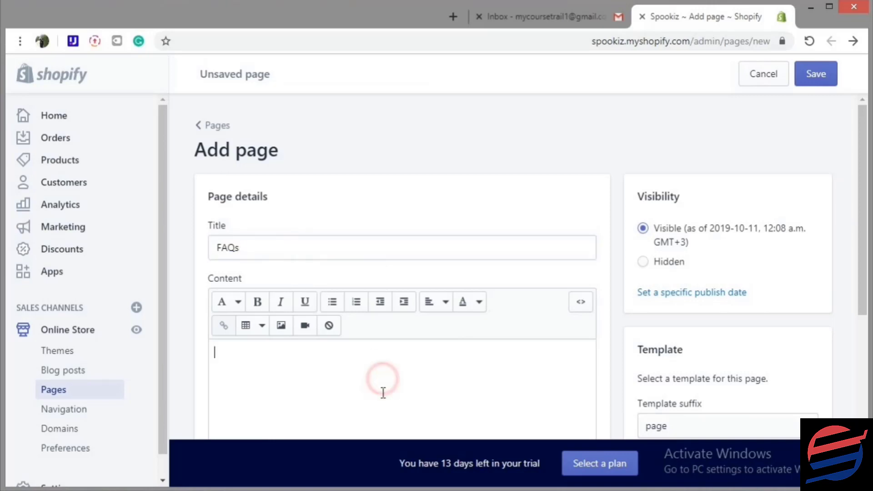
Switch to New folder, open the faqs Word document and copy its entire text.
key("alt+Tab")
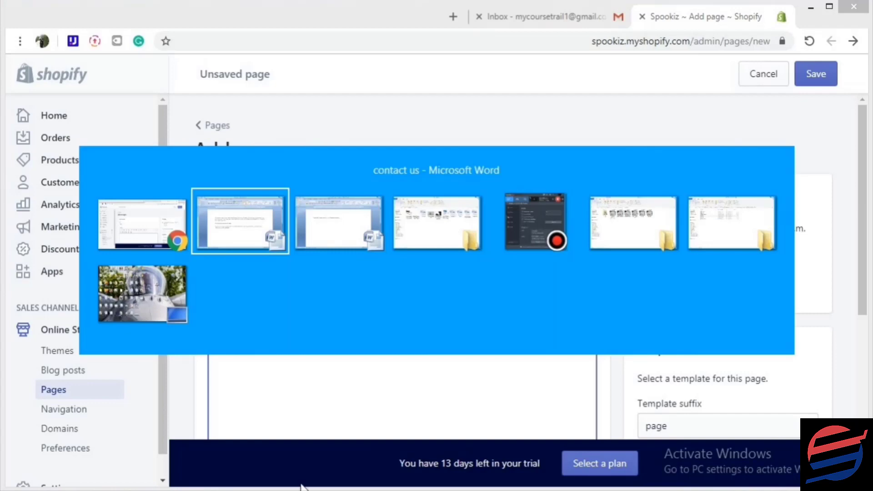
key("alt+Tab")
key("alt+Tab")
left_click(704, 135, "ctrl")
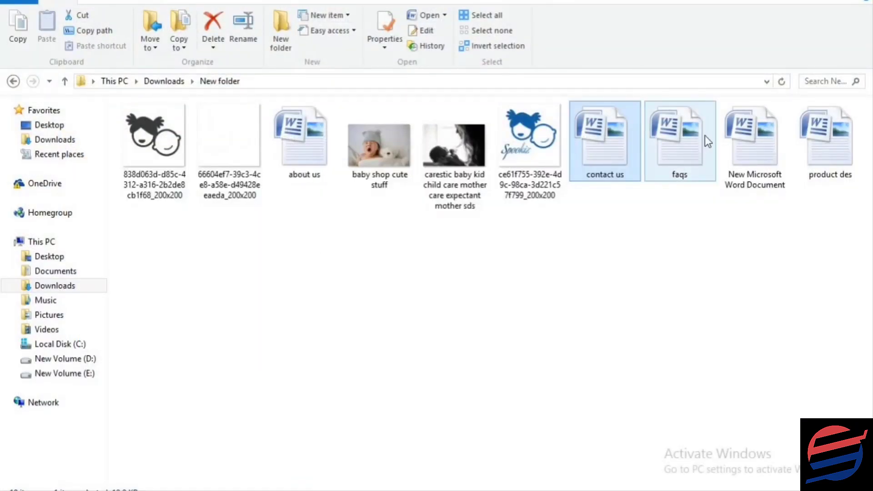
double_click(681, 140)
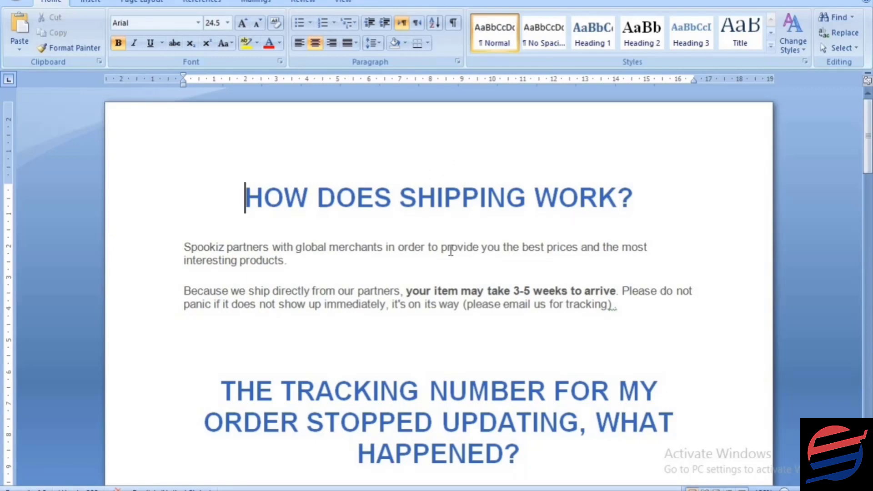
scroll(450, 250, "down", 2)
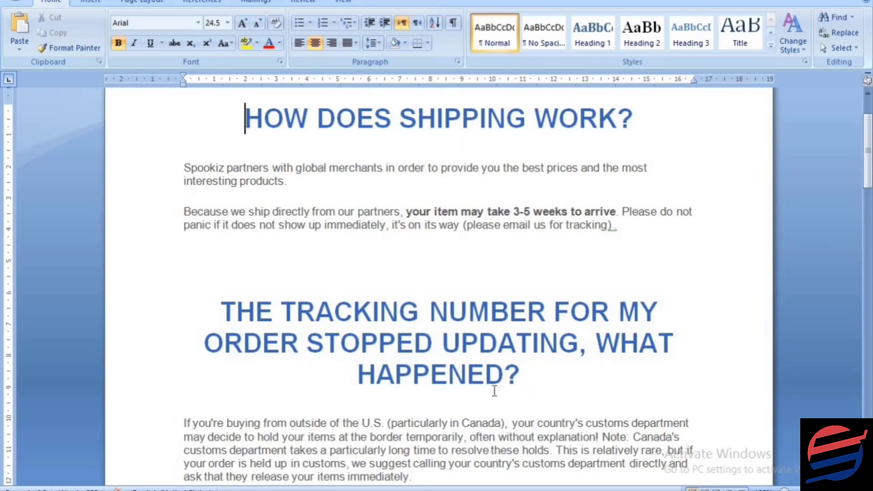
scroll(548, 348, "down", 4)
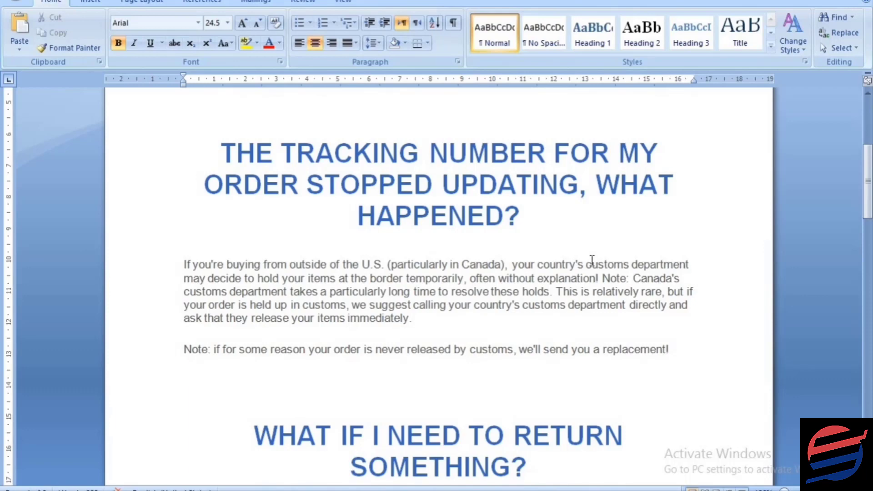
key("ctrl+a")
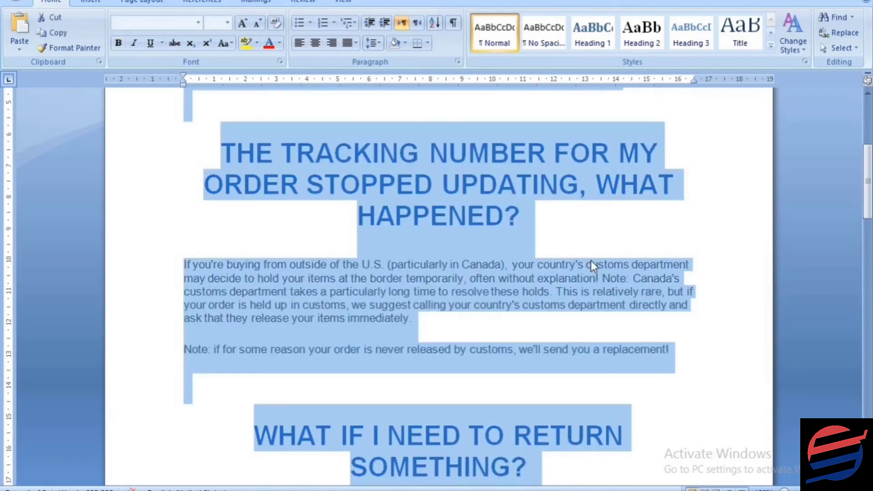
Switch back to Shopify in Chrome, paste the copied text as the FAQs page's content and save the page.
key("alt+Tab")
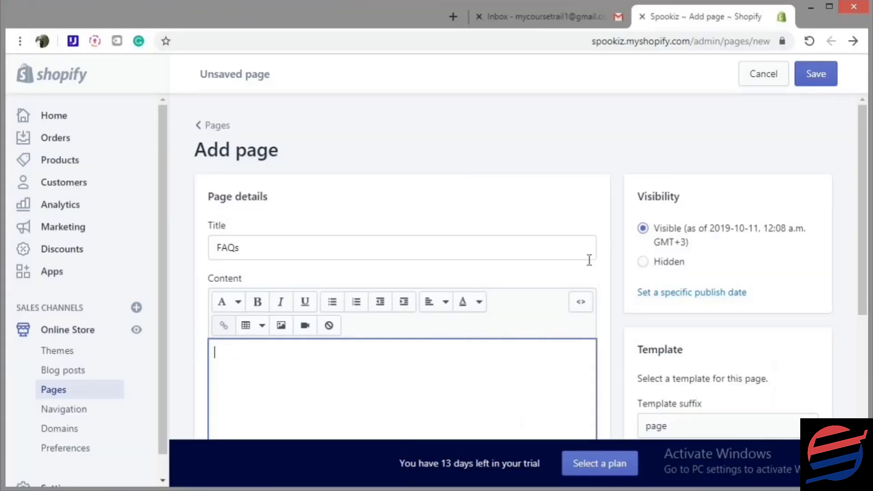
left_click(411, 366)
key("ctrl+v")
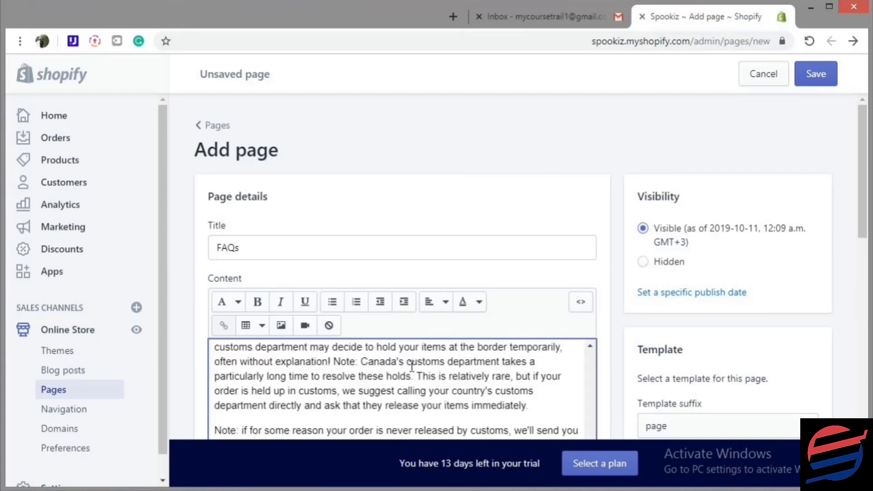
scroll(482, 372, "up", 10)
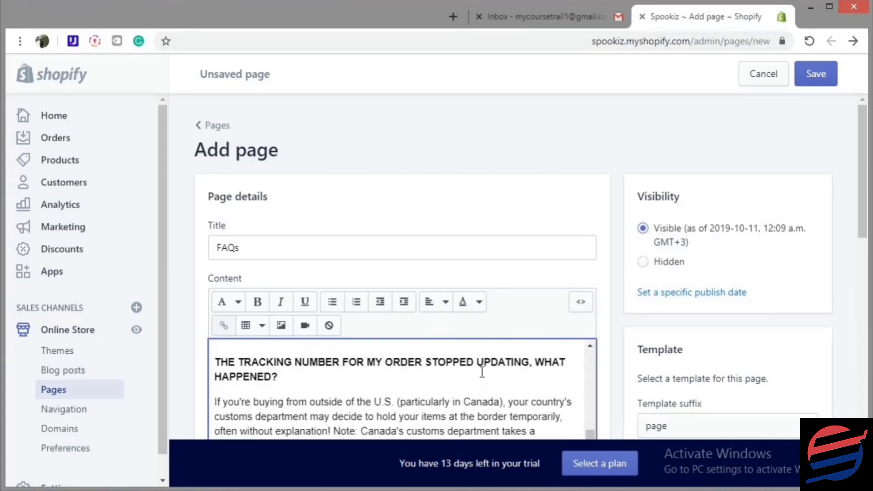
left_click(817, 76)
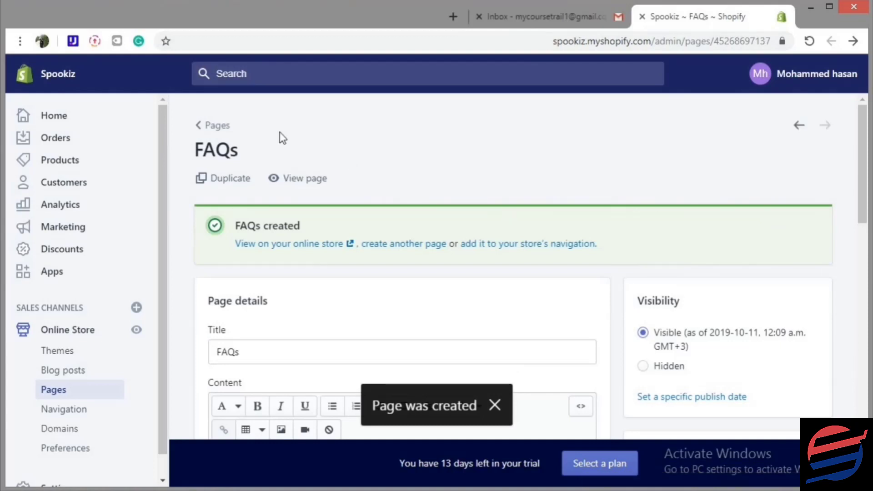
Check the saved pages in the pages list and open the Brooklyn theme for customization.
left_click(210, 125)
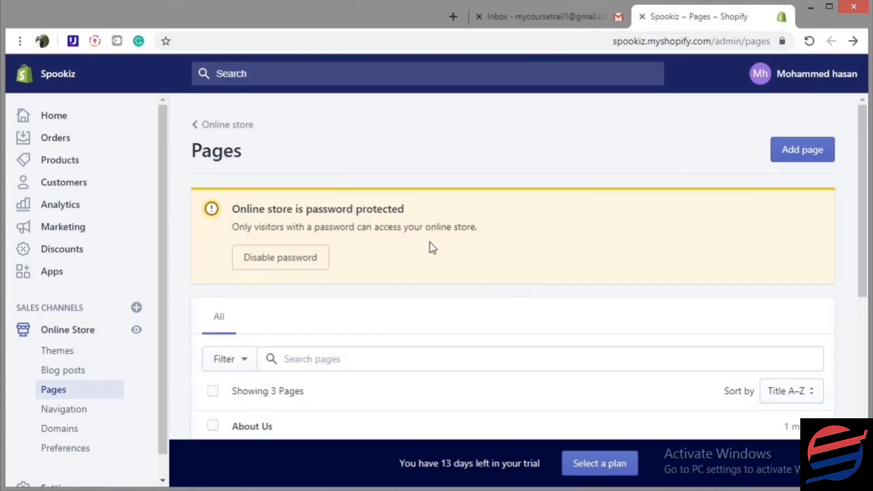
scroll(430, 243, "down", 5)
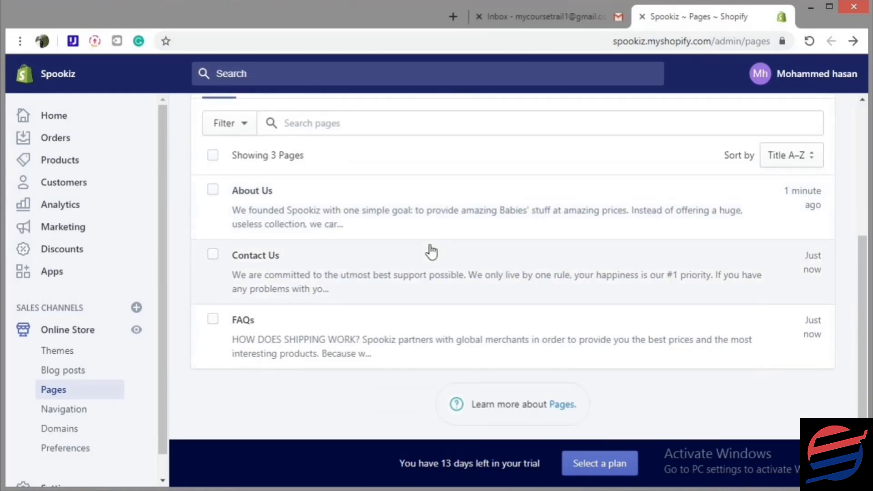
scroll(428, 250, "up", 4)
scroll(428, 253, "down", 3)
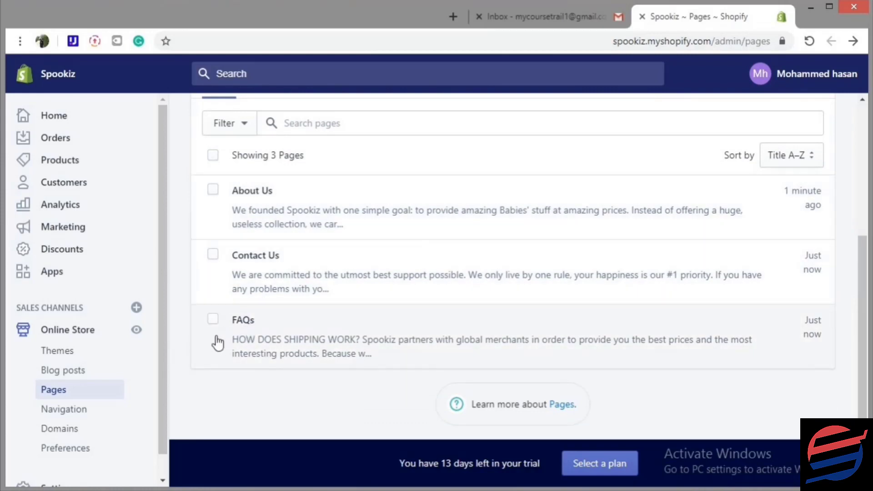
left_click(70, 353)
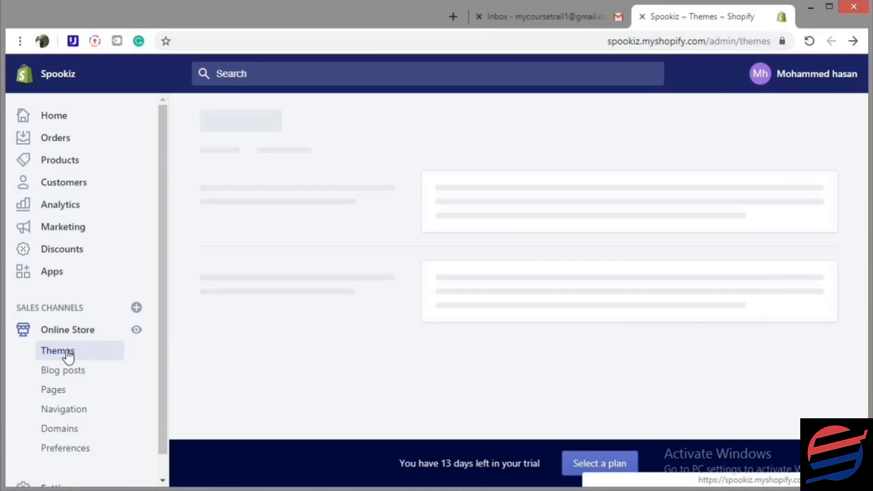
left_click(784, 329)
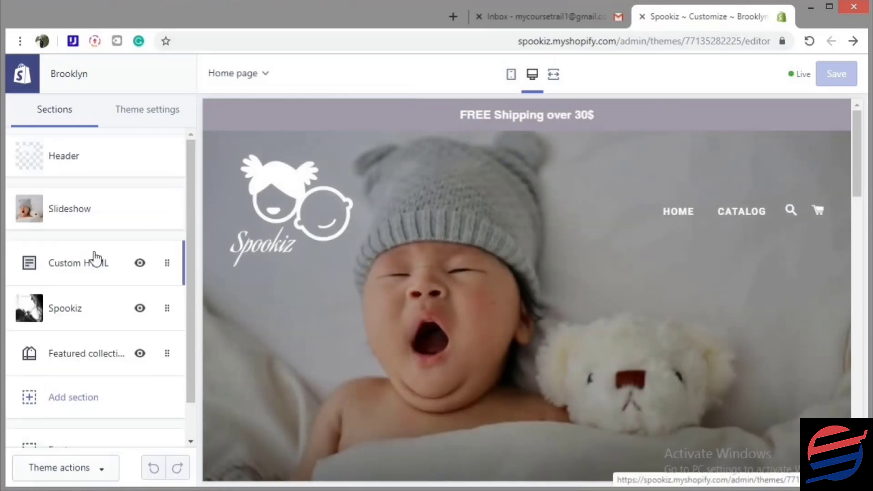
Open the main menu for editing from the navigation settings of the theme's Header section.
left_click(63, 157)
scroll(130, 223, "down", 8)
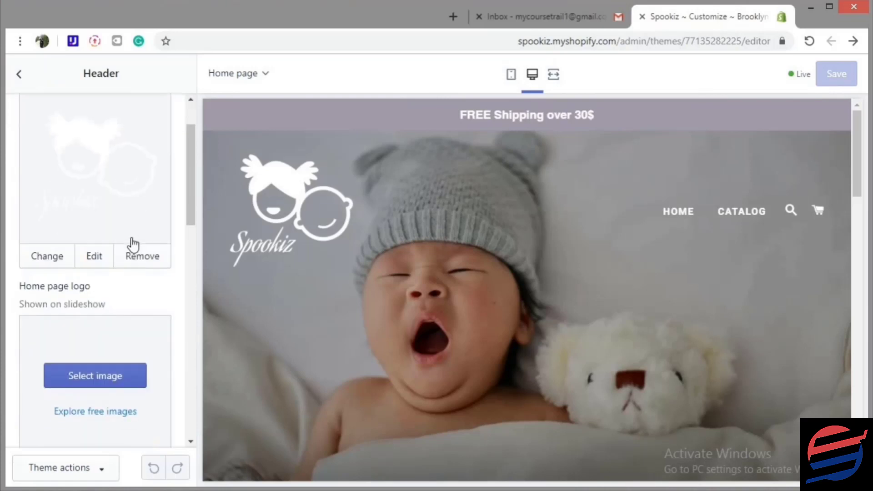
scroll(133, 239, "down", 3)
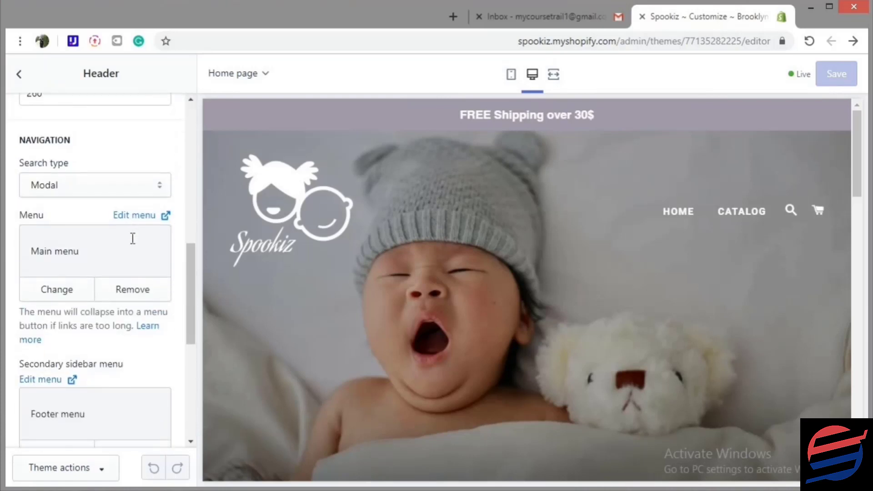
left_click(135, 217)
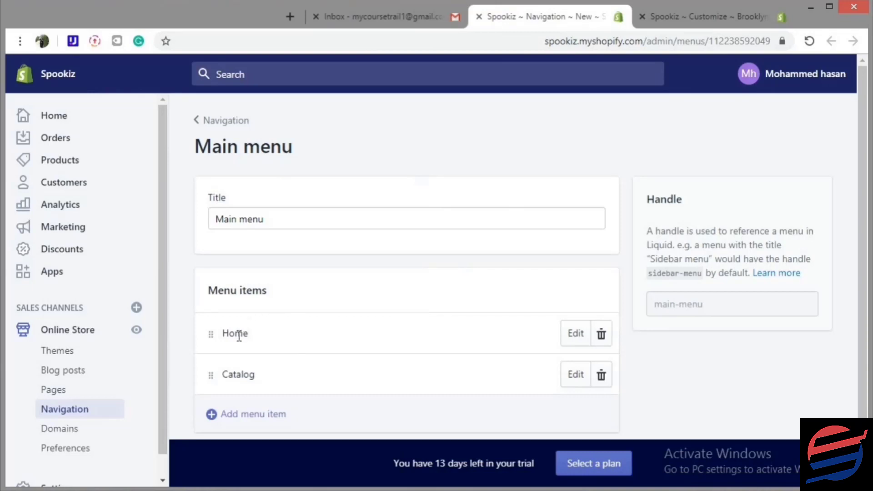
Add a main menu item named About that links to the About Us page.
left_click(251, 425)
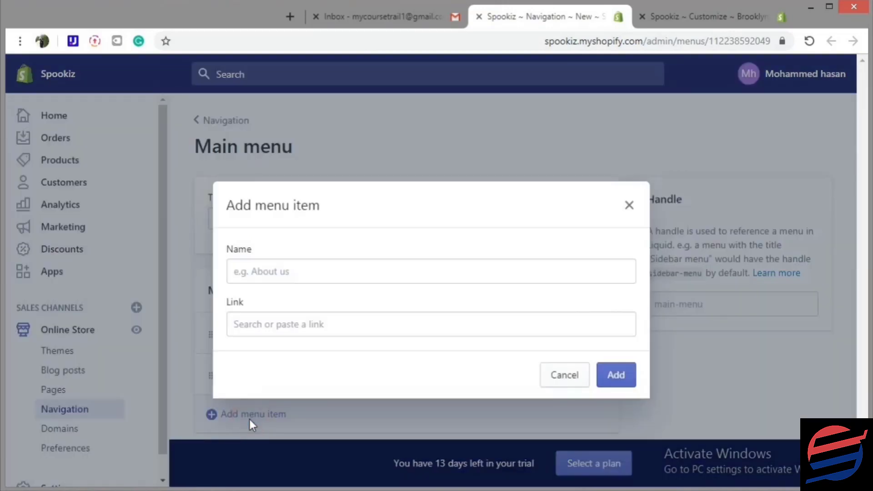
left_click(286, 262)
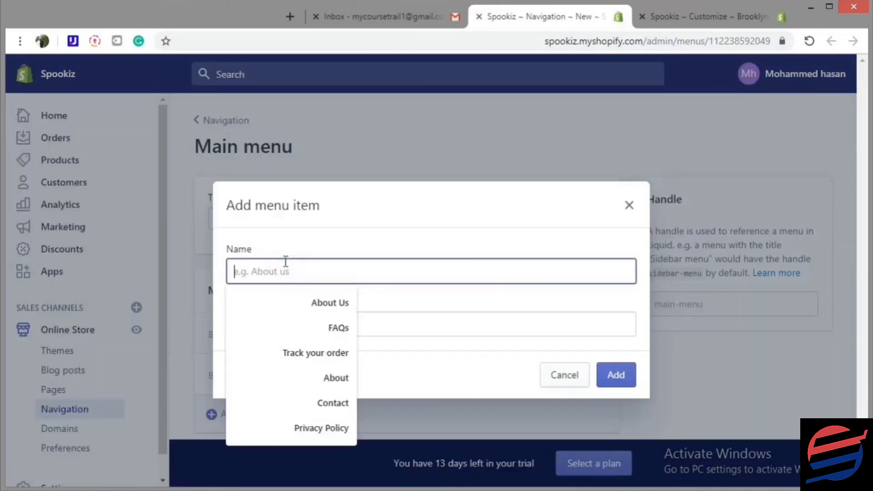
left_click(334, 372)
left_click(251, 318)
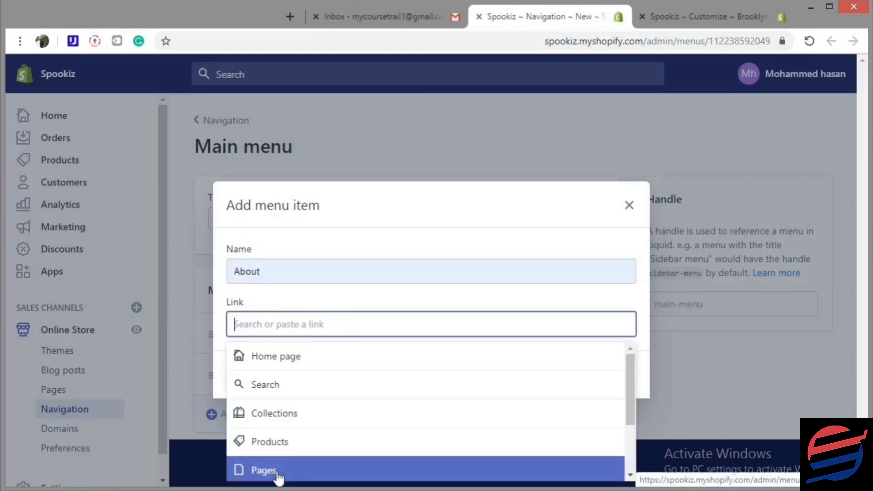
left_click(275, 471)
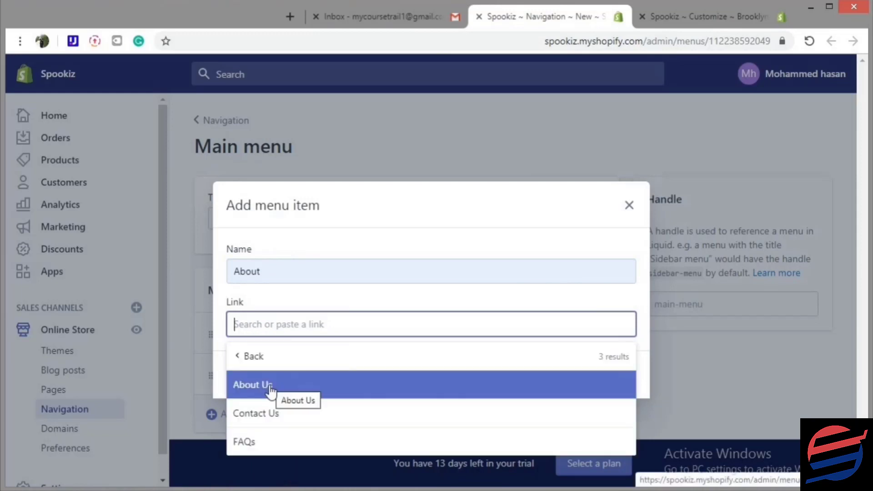
left_click(270, 386)
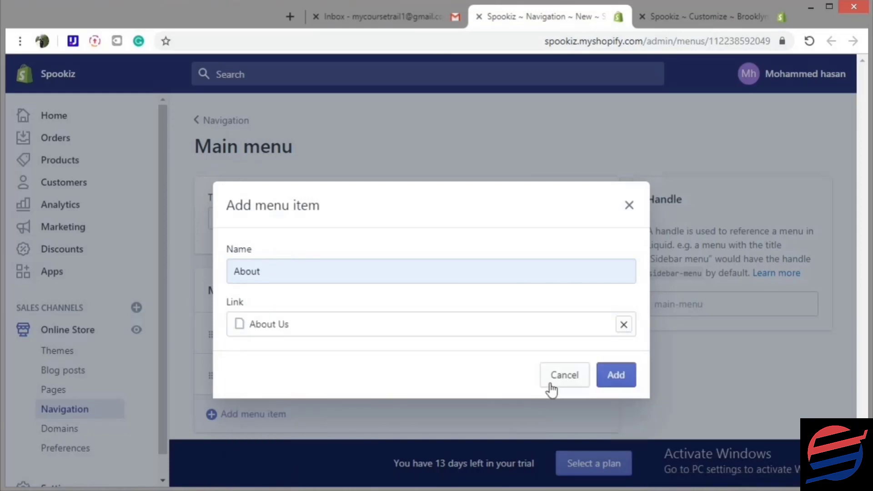
left_click(629, 381)
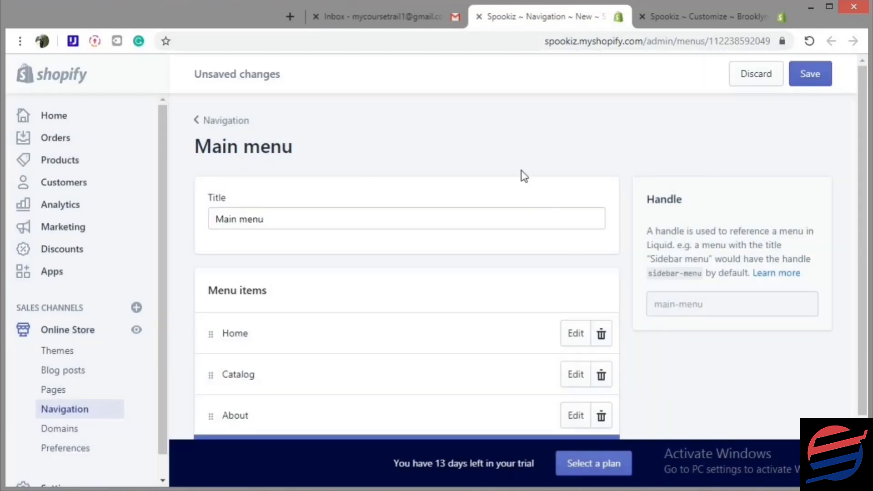
Add a main menu item named Contact that links to the Contact Us page and save the menu.
scroll(390, 255, "down", 2)
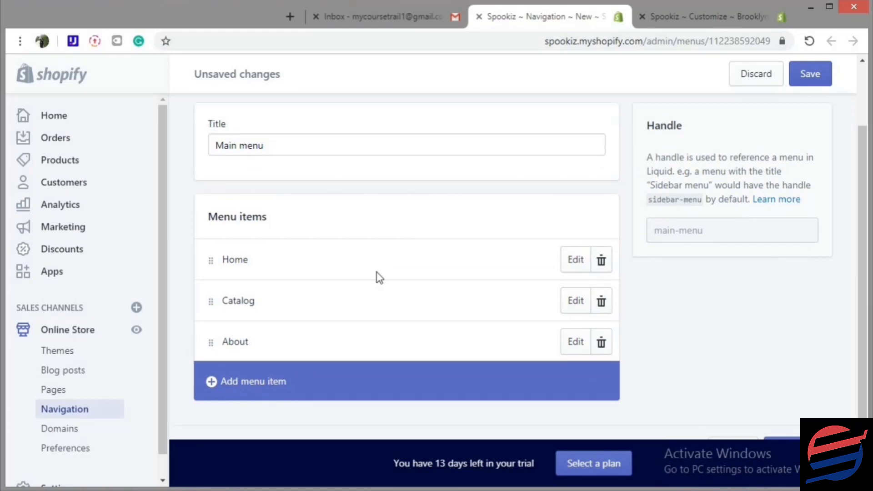
left_click(263, 385)
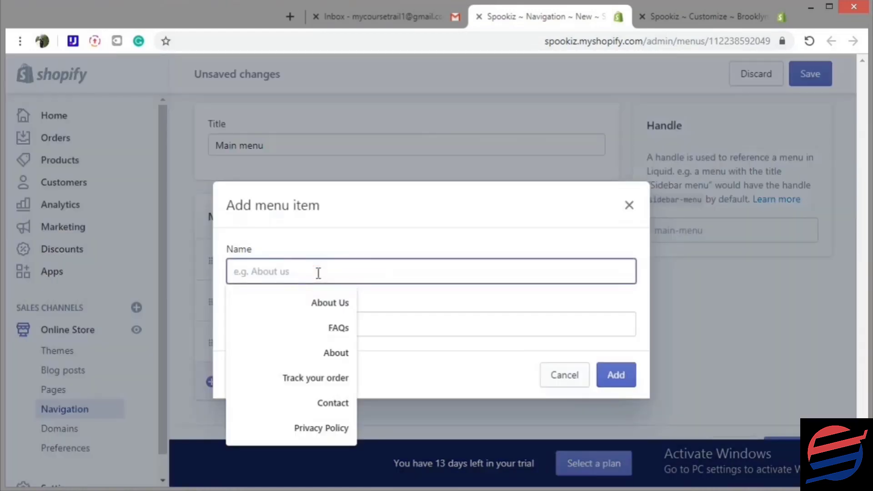
left_click(334, 403)
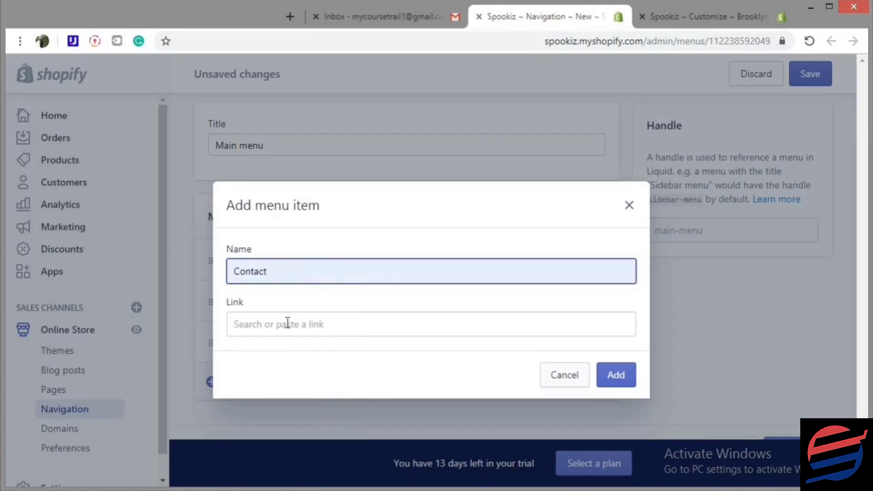
left_click(287, 324)
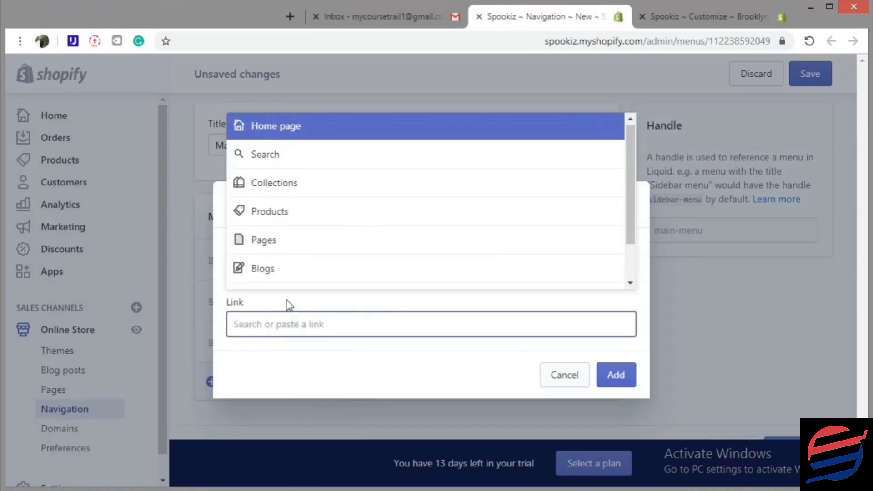
left_click(275, 246)
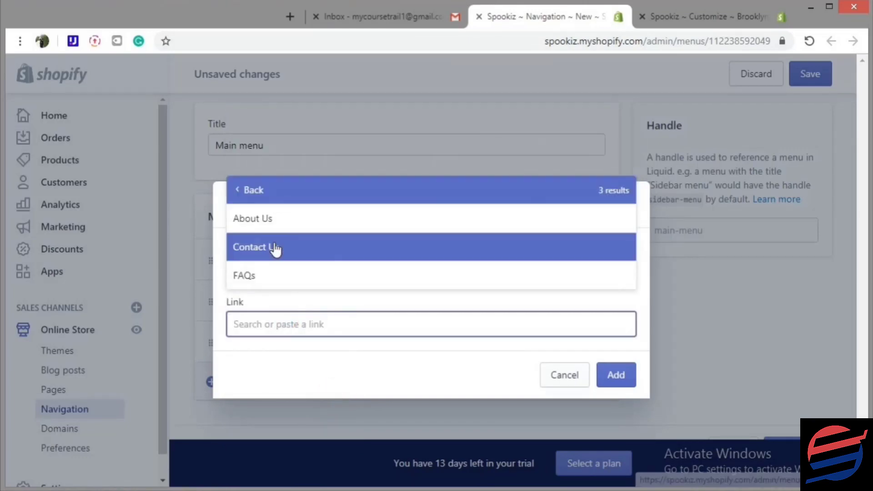
left_click(242, 255)
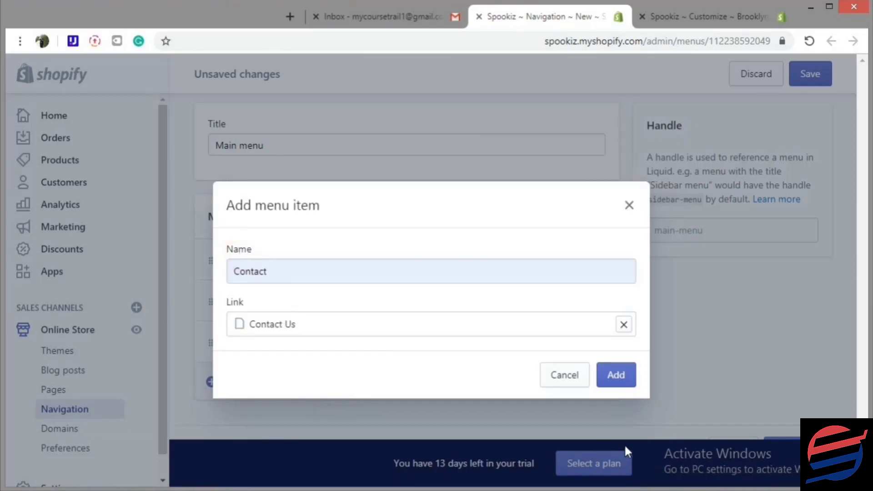
left_click(614, 376)
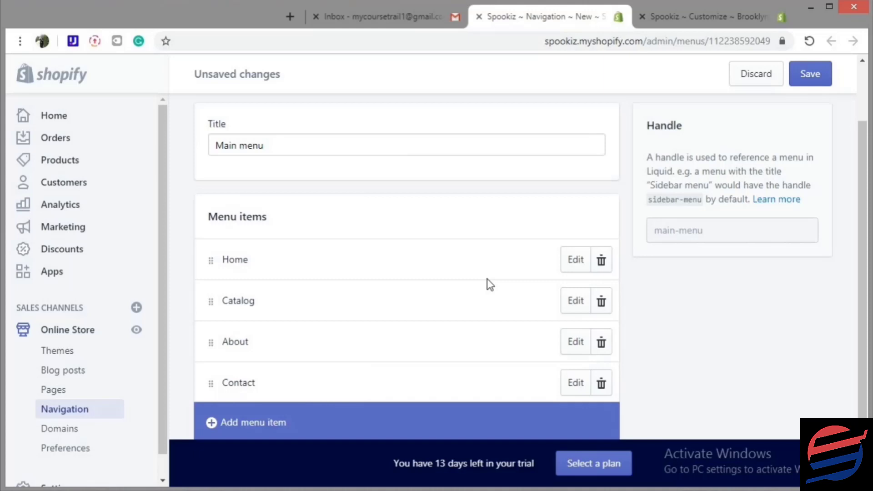
left_click(809, 77)
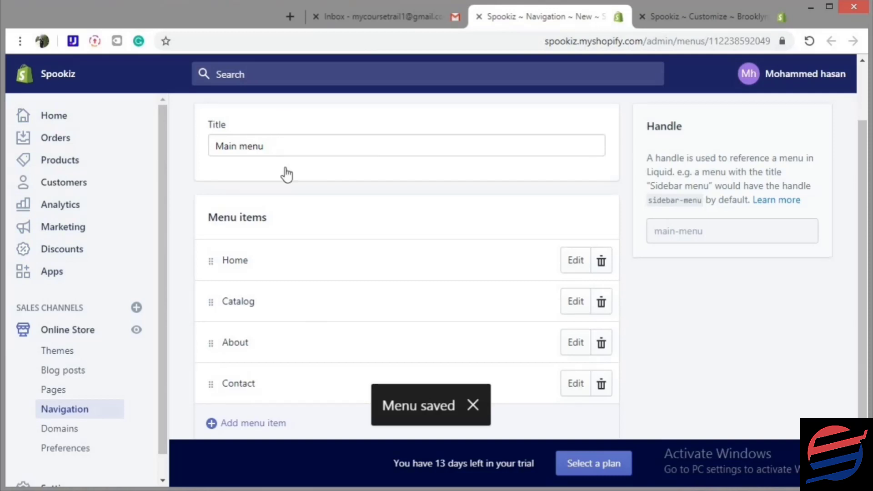
scroll(283, 172, "up", 2)
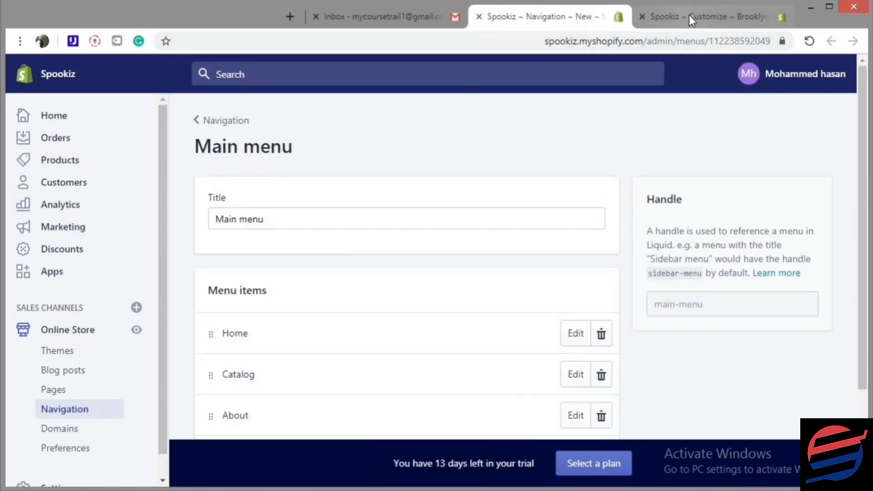
Return to the Brooklyn theme's Header settings and open the secondary sidebar's Footer menu for editing.
left_click(690, 15)
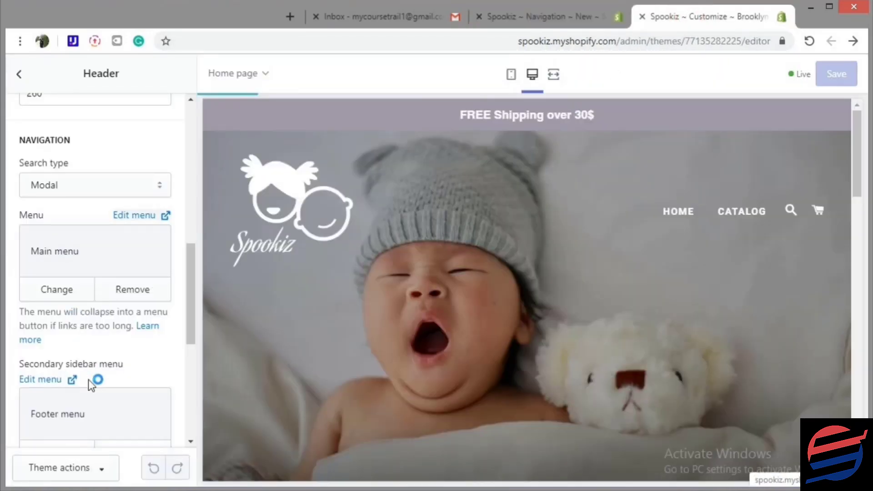
scroll(89, 380, "down", 3)
scroll(88, 380, "down", 4)
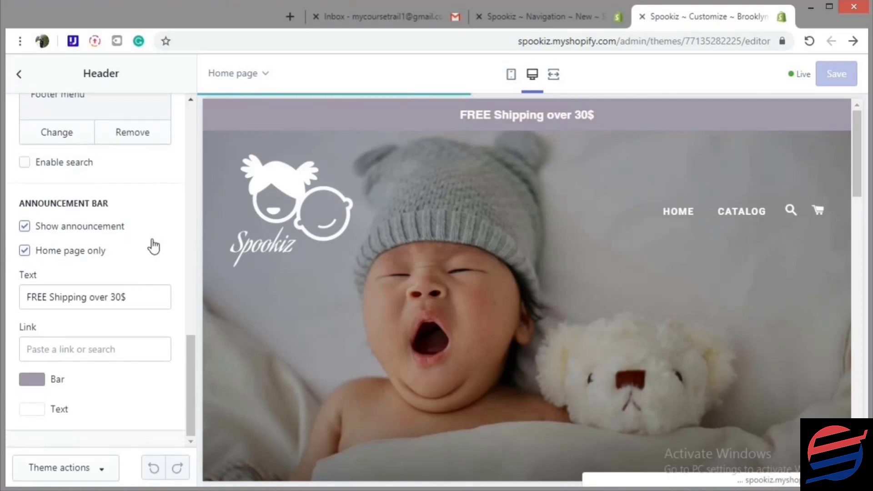
scroll(158, 218, "up", 5)
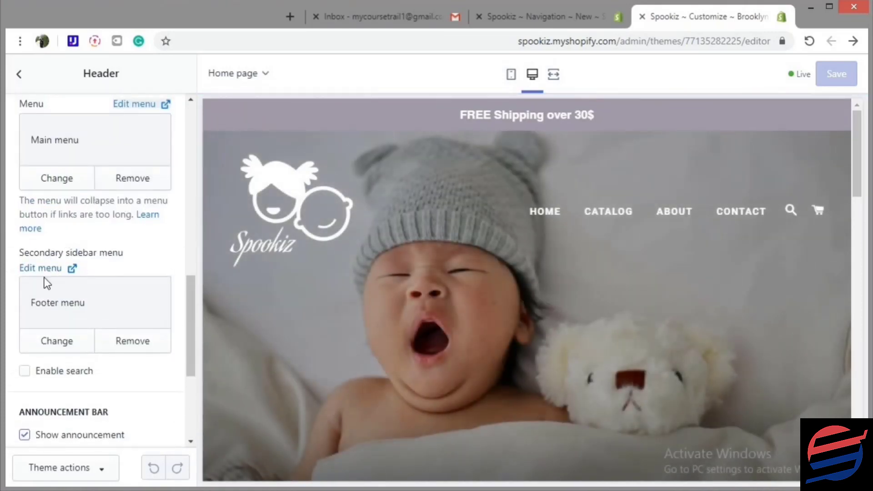
left_click(44, 270)
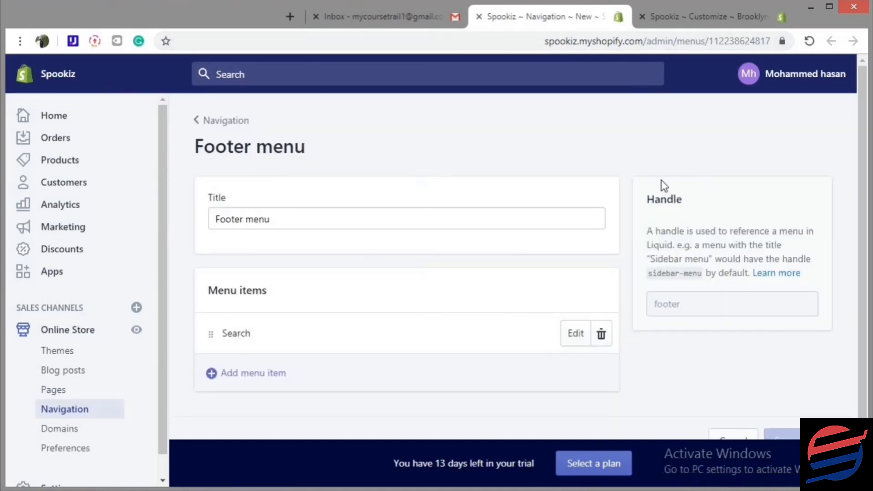
Add a footer menu item named About Us that links to the About Us page.
left_click(241, 382)
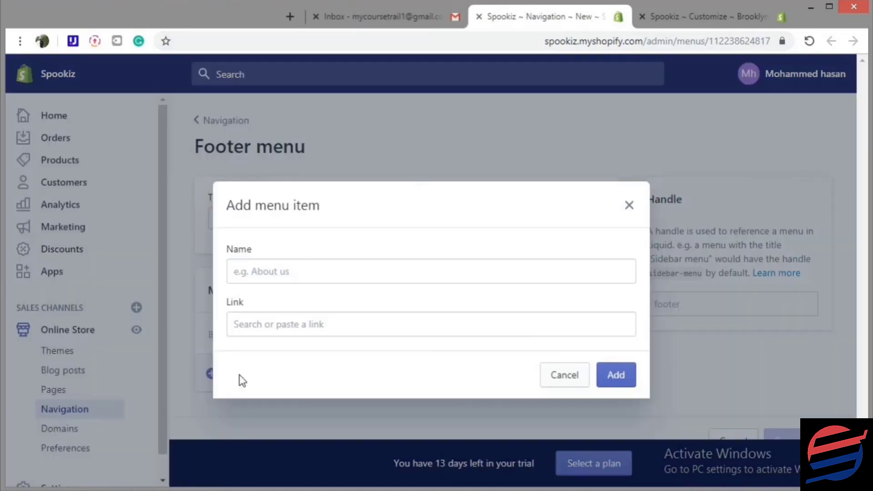
left_click(301, 277)
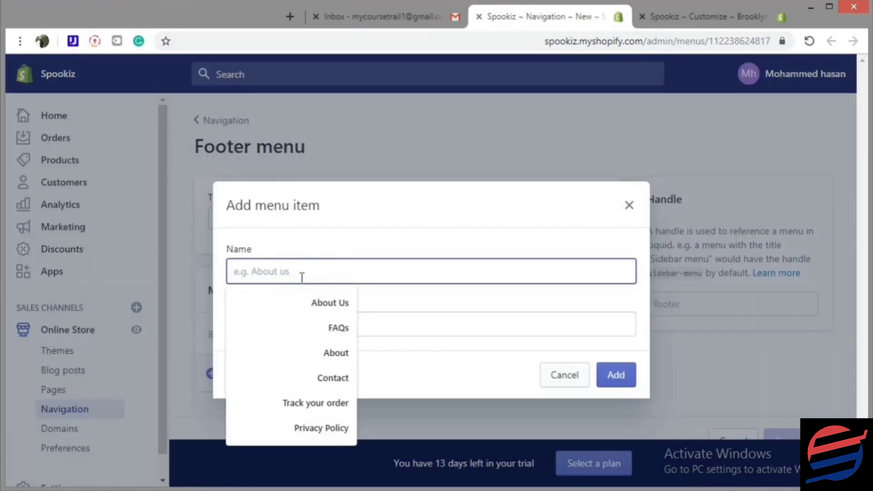
left_click(326, 304)
left_click(313, 323)
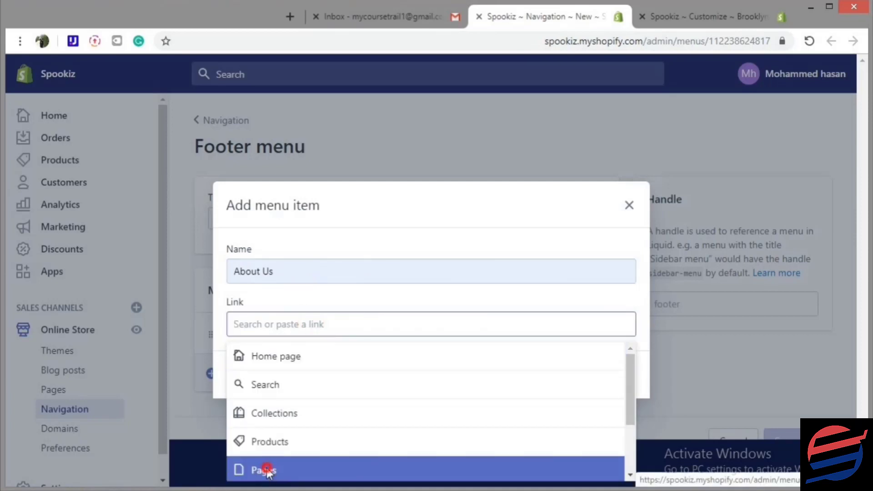
left_click(268, 473)
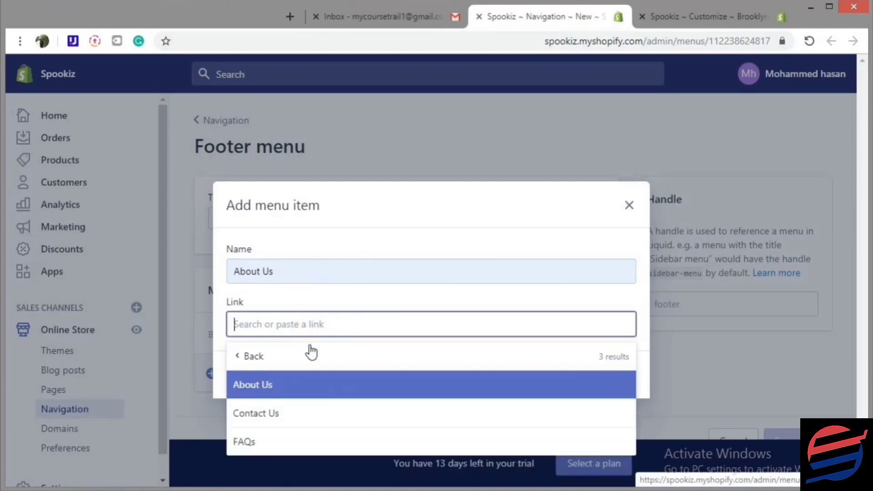
left_click(289, 393)
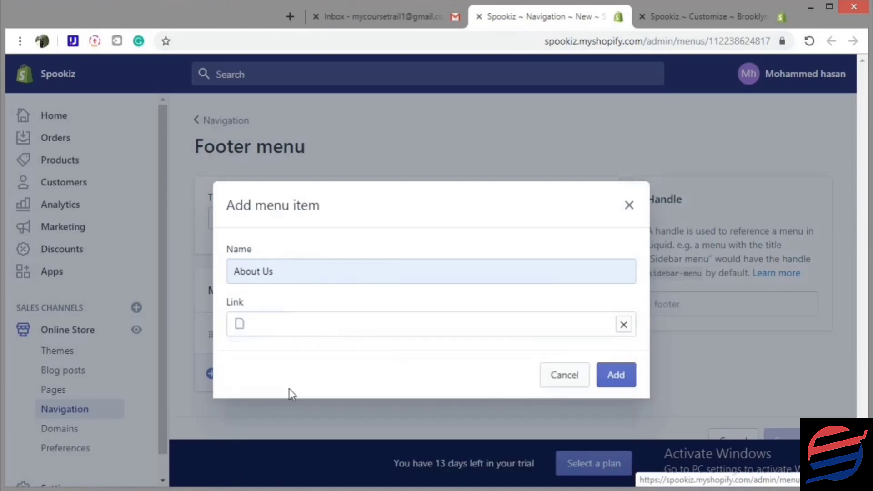
left_click(615, 378)
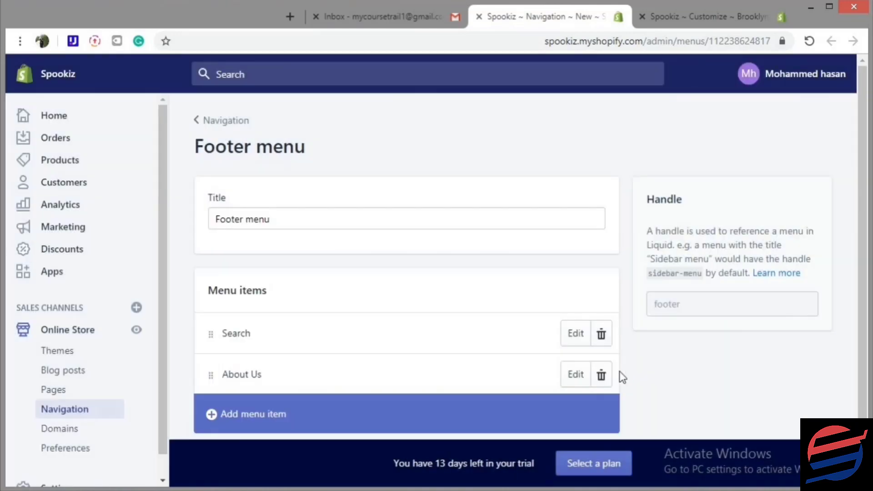
Add a footer menu item named Contact Us that links to the Contact Us page.
scroll(484, 333, "down", 2)
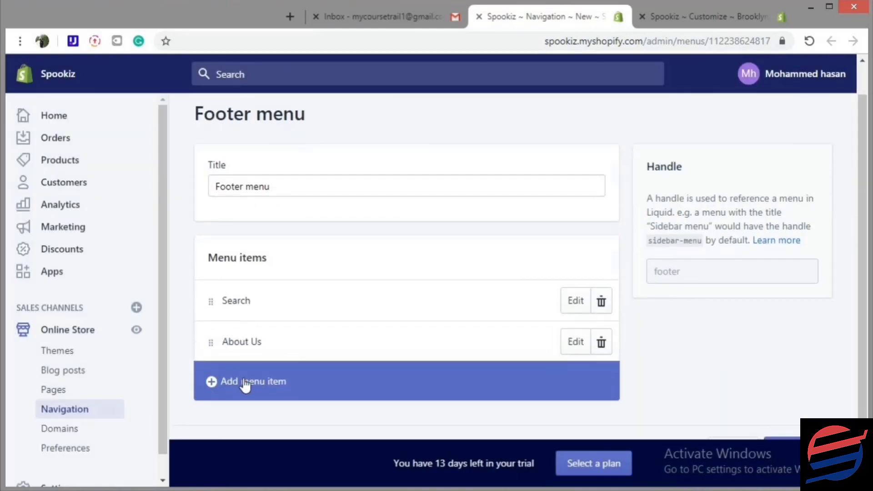
left_click(244, 383)
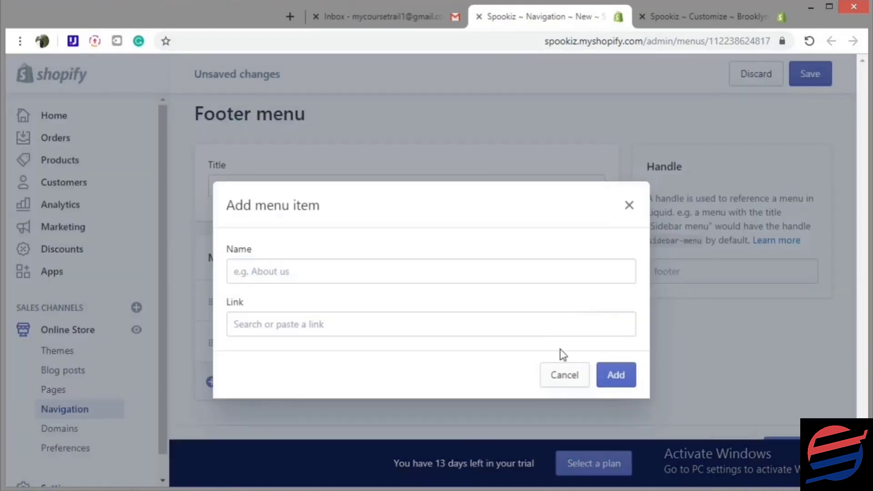
left_click(338, 272)
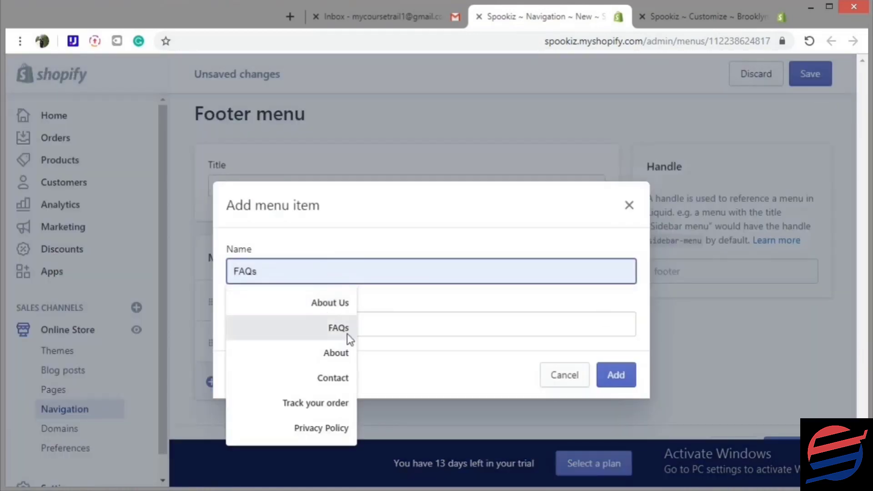
left_click(343, 379)
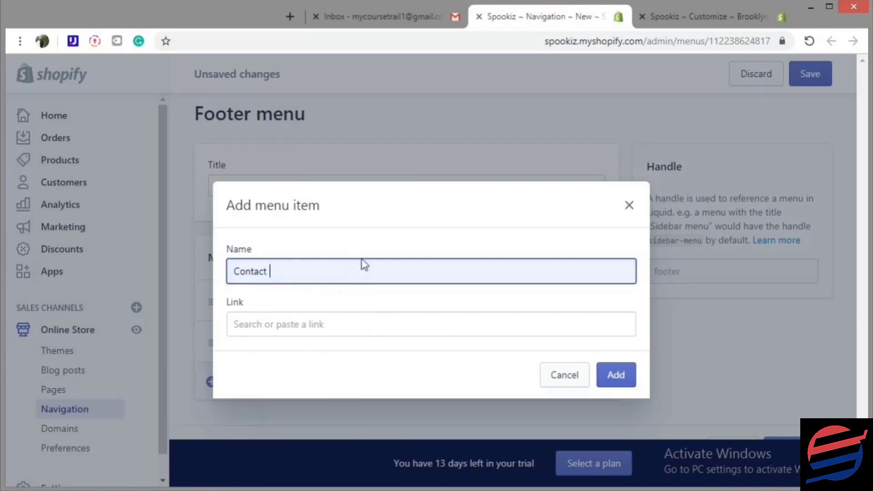
type("Us")
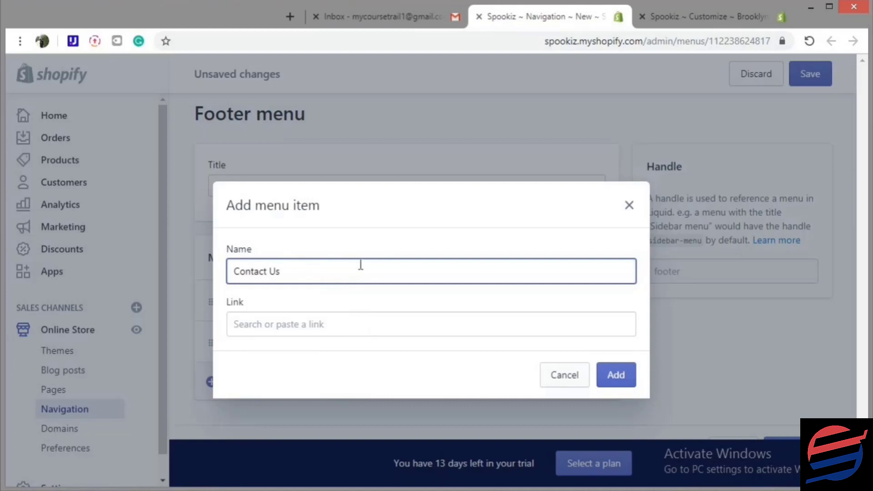
left_click(347, 326)
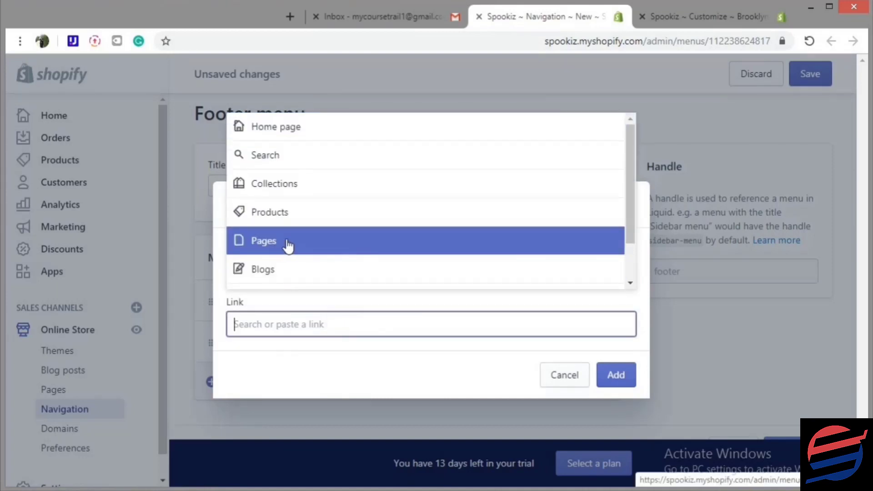
left_click(289, 245)
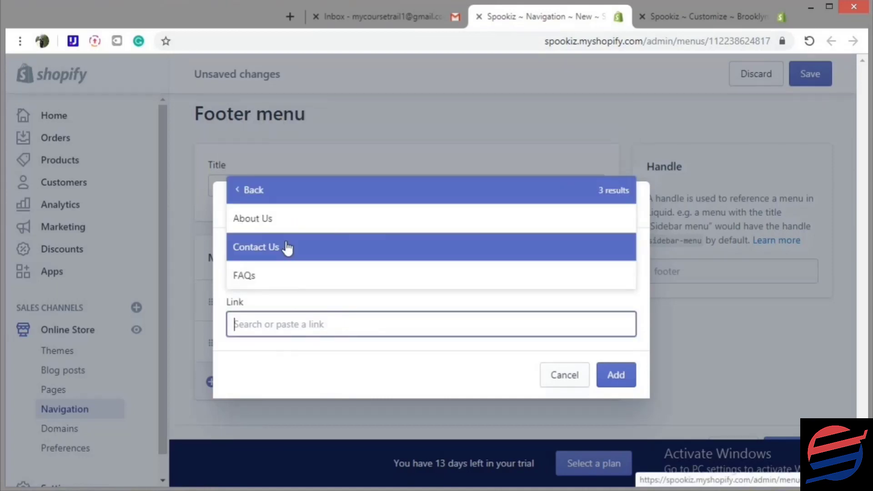
left_click(274, 258)
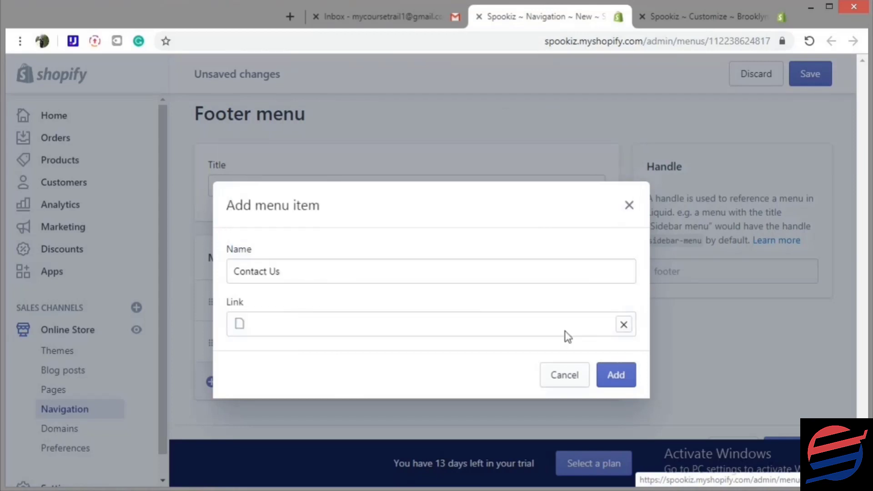
left_click(616, 376)
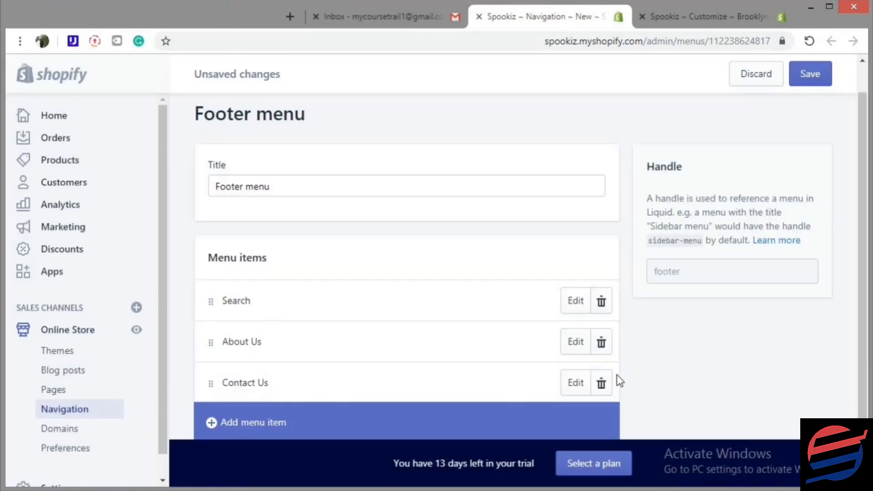
scroll(504, 306, "down", 1)
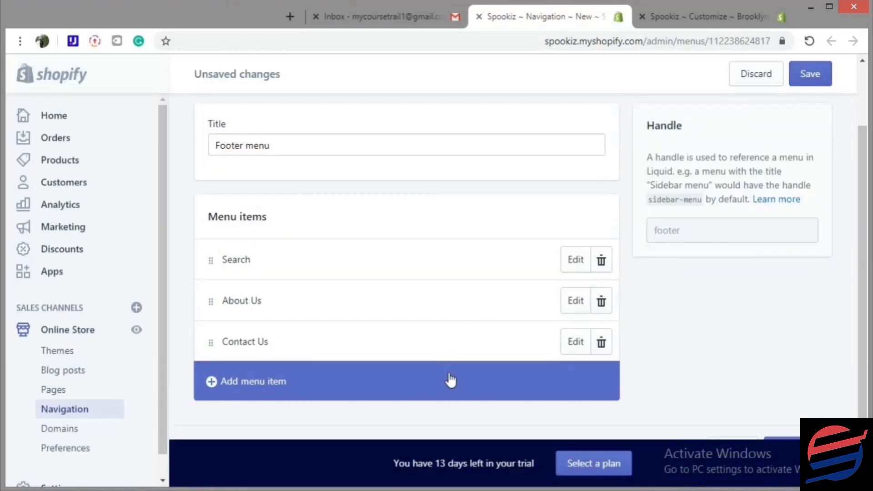
Add a footer menu item named FAQs that links to the FAQs page and save the menu.
left_click(451, 389)
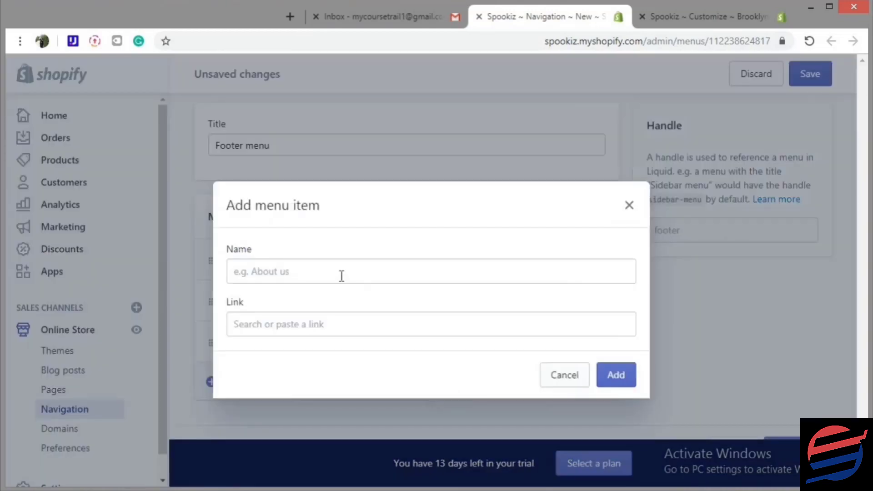
left_click(343, 275)
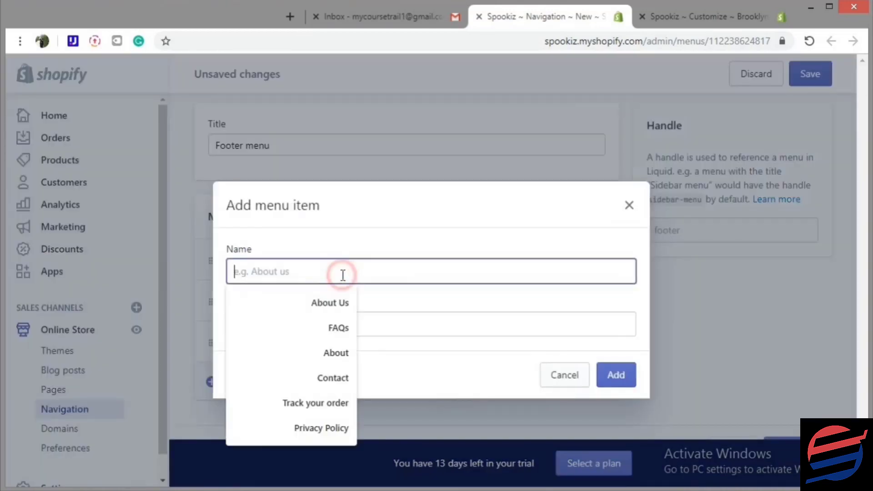
left_click(327, 329)
left_click(324, 324)
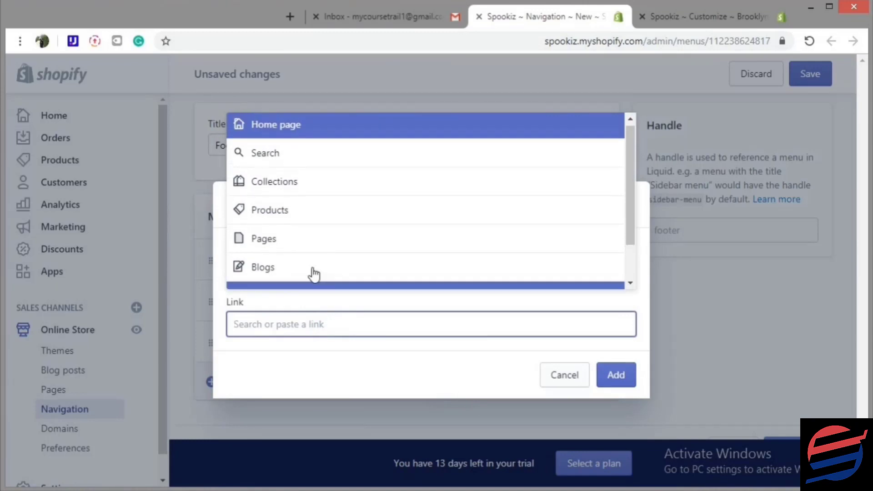
left_click(313, 250)
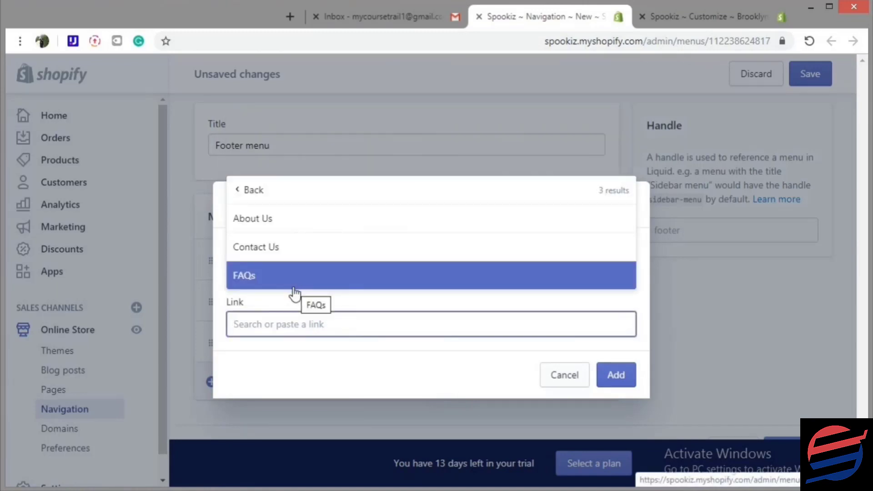
left_click(273, 278)
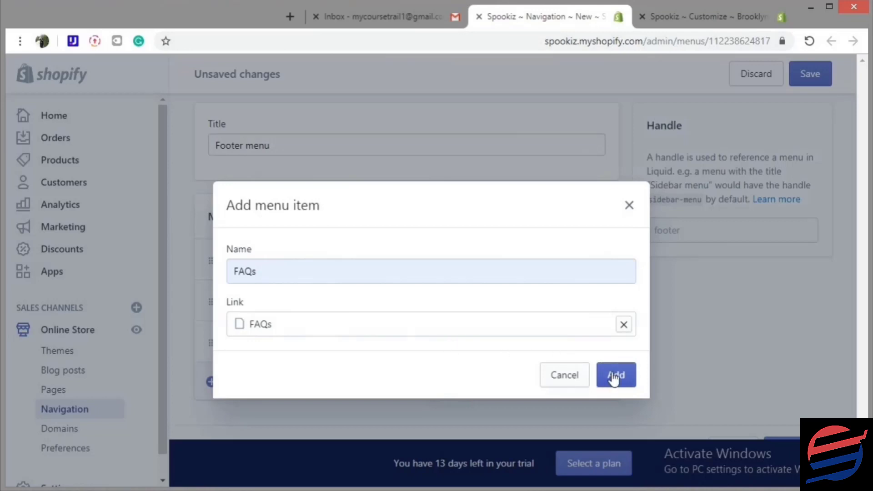
left_click(614, 377)
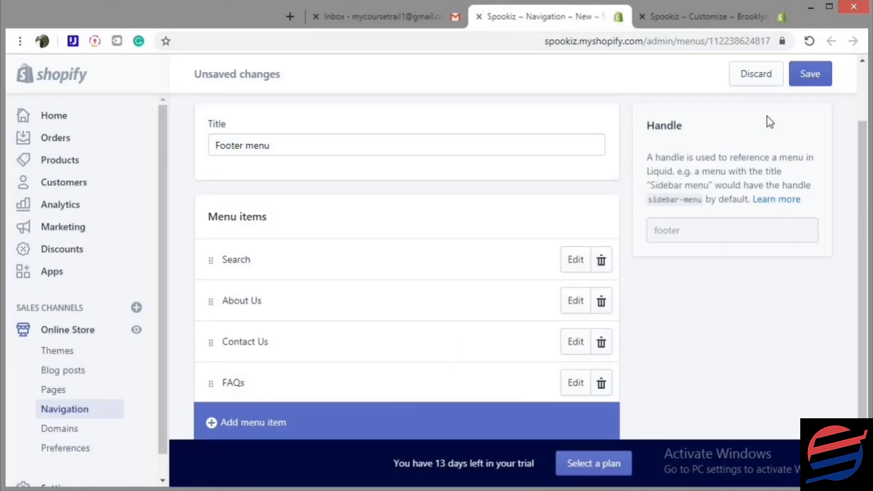
left_click(806, 78)
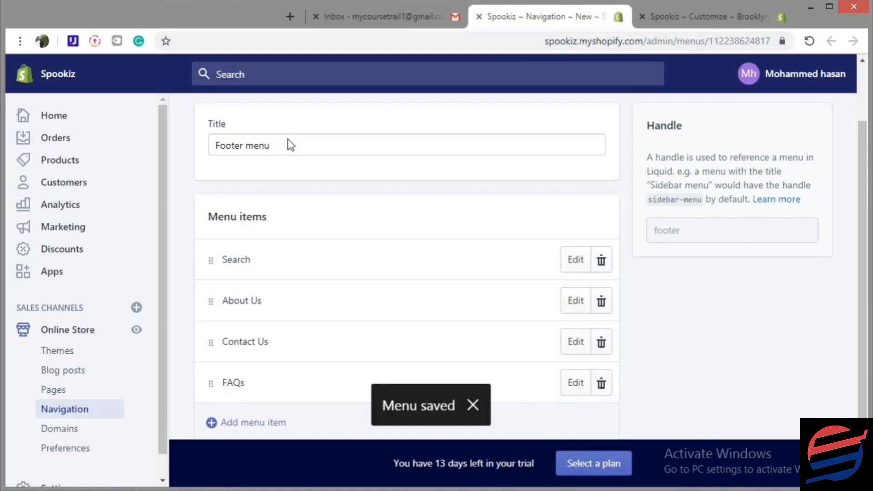
Return to the Brooklyn theme customizer and check the footer links in the home page preview.
left_click(694, 20)
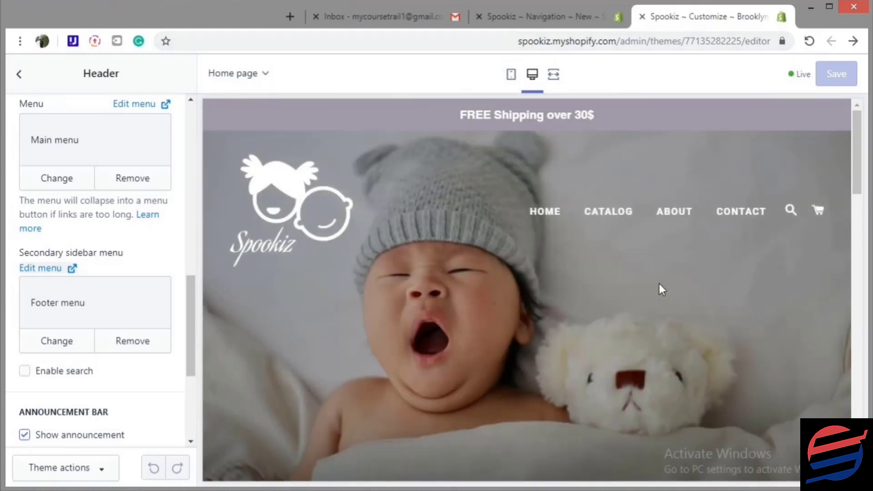
scroll(581, 252, "down", 5)
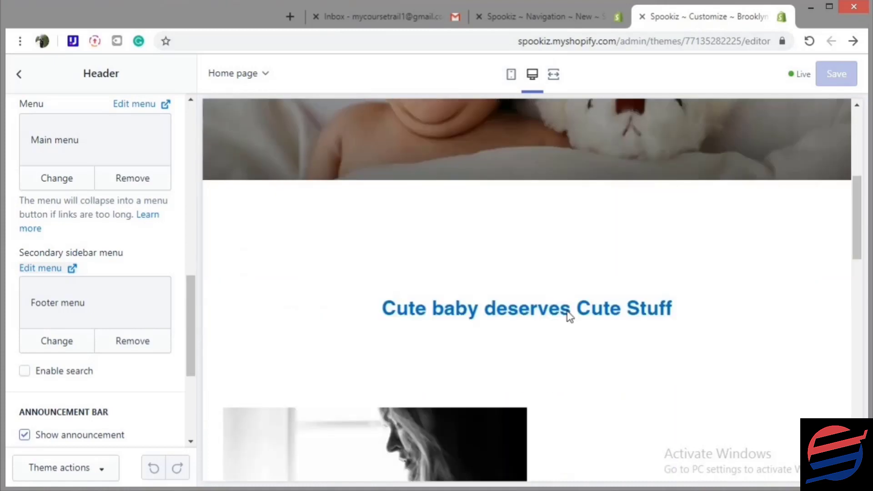
scroll(569, 316, "down", 15)
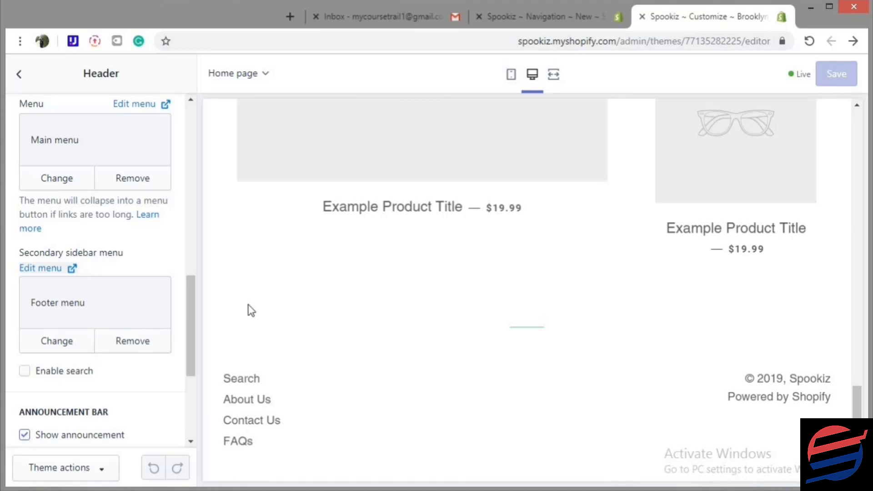
scroll(250, 308, "up", 9)
scroll(323, 317, "up", 10)
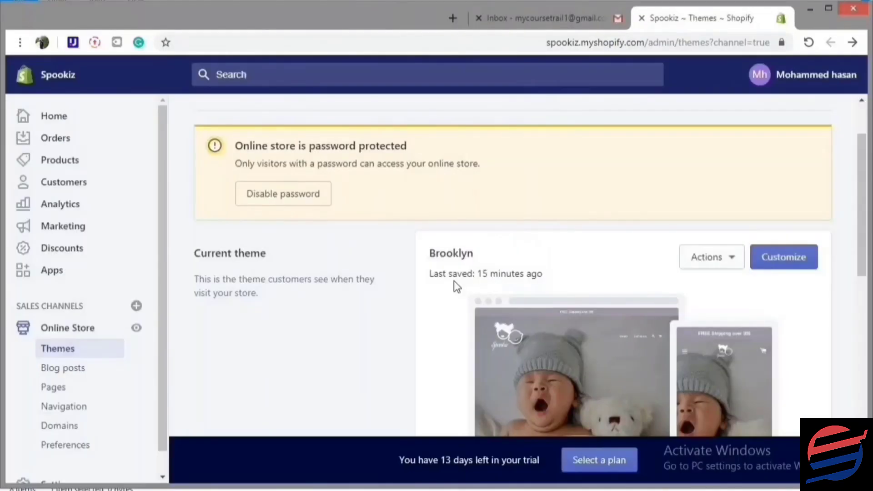
Install the Oberlo - Dropshipping App on the store from the Apps page's suggestions.
left_click(64, 278)
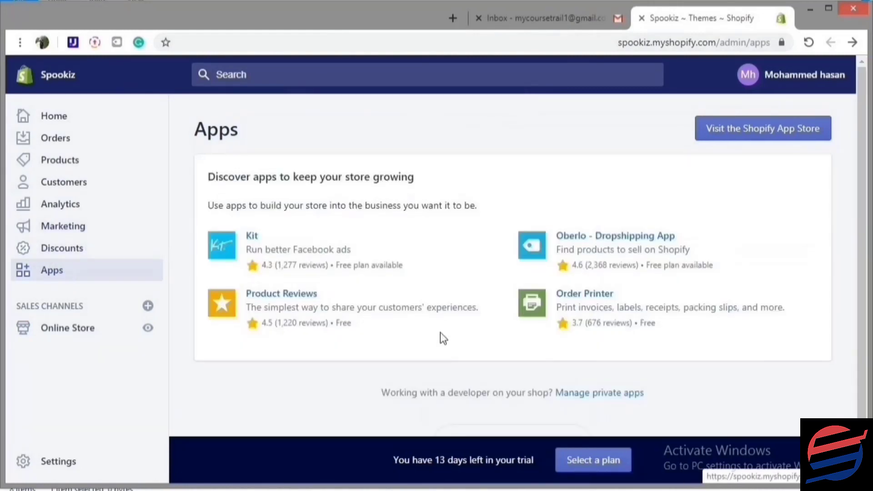
left_click(587, 245)
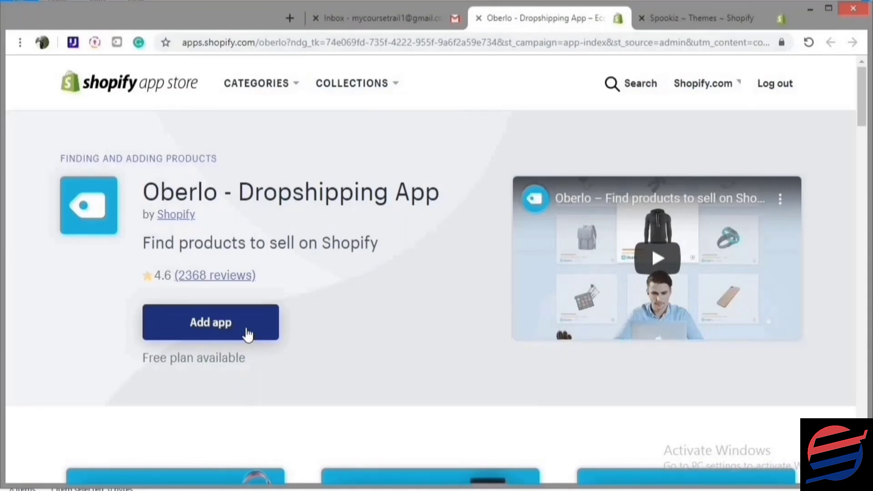
left_click(248, 334)
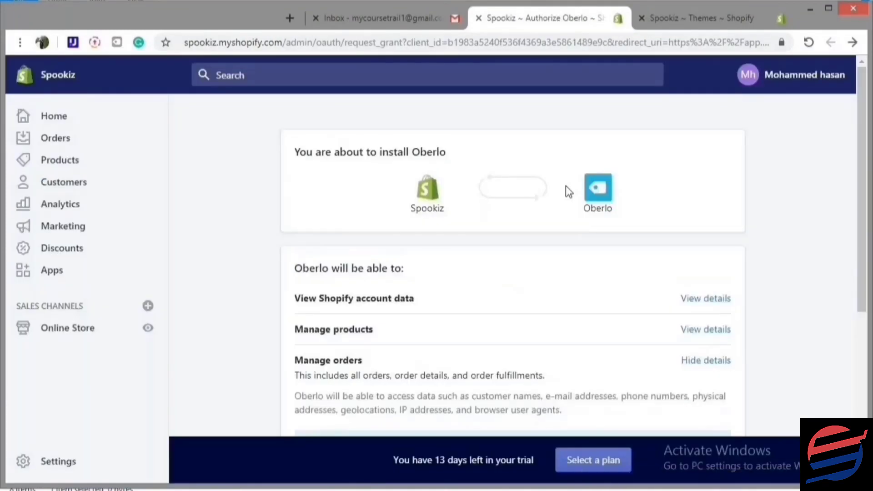
scroll(567, 189, "down", 3)
scroll(599, 221, "down", 3)
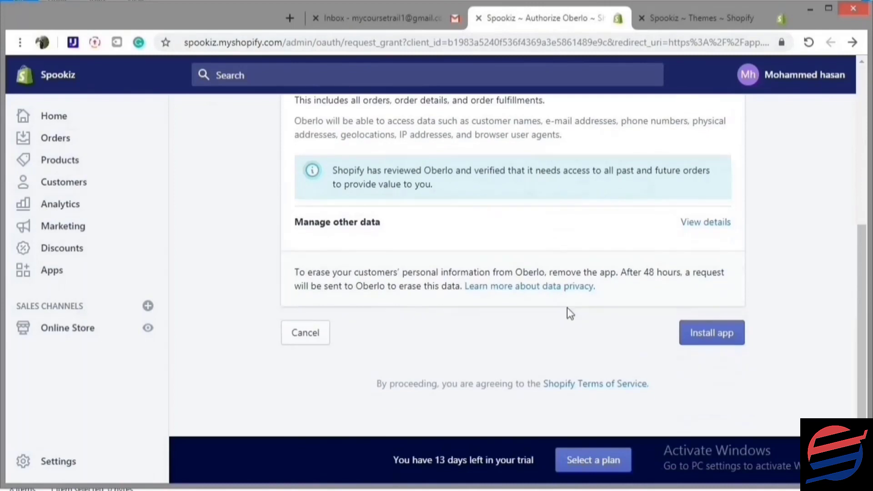
left_click(703, 338)
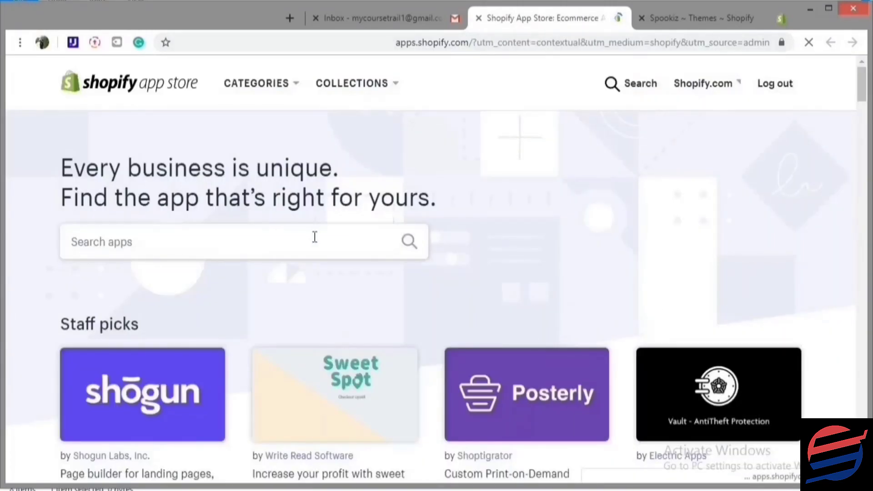
Search the Shopify App Store for "facebook chat" using the suggested search term.
left_click(313, 236)
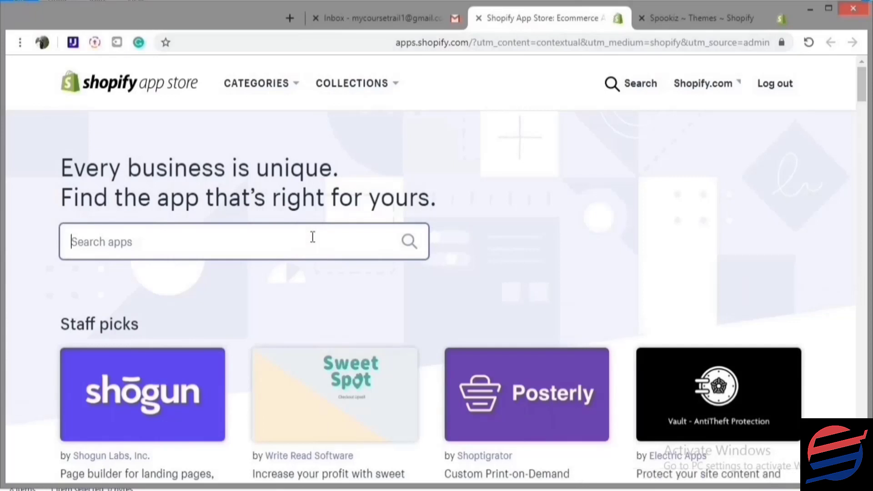
type("fa")
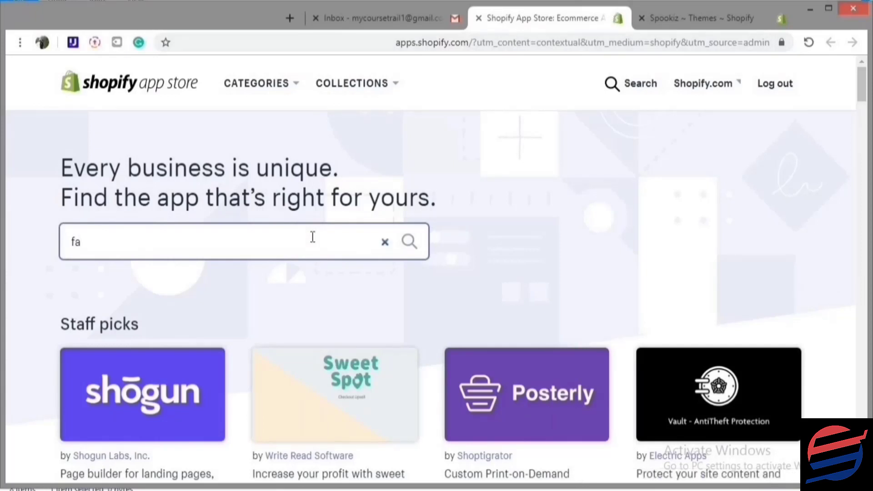
type("c")
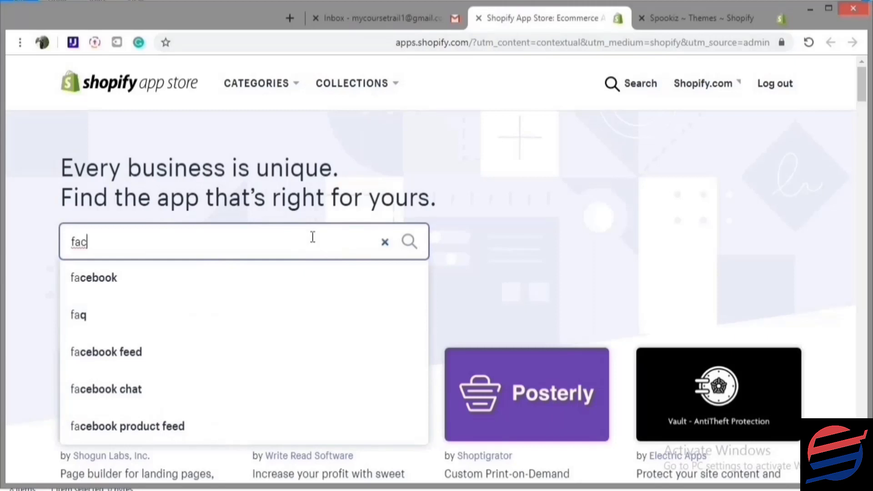
type("ebook")
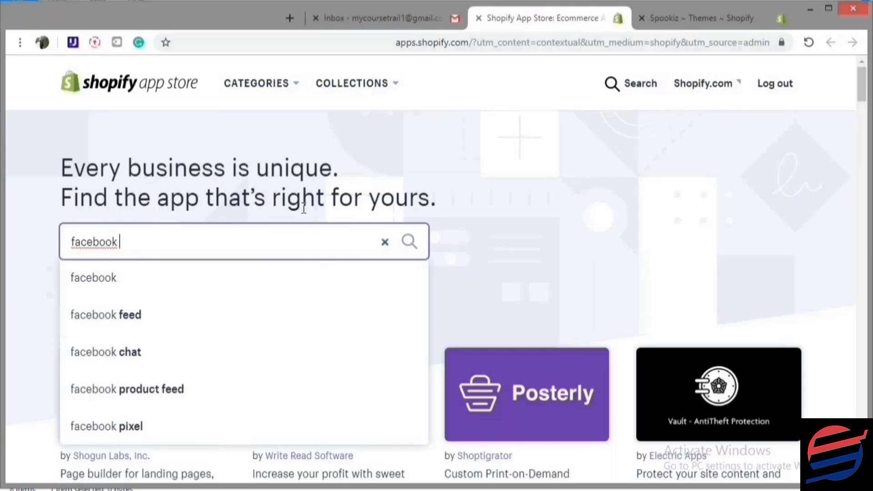
left_click(144, 362)
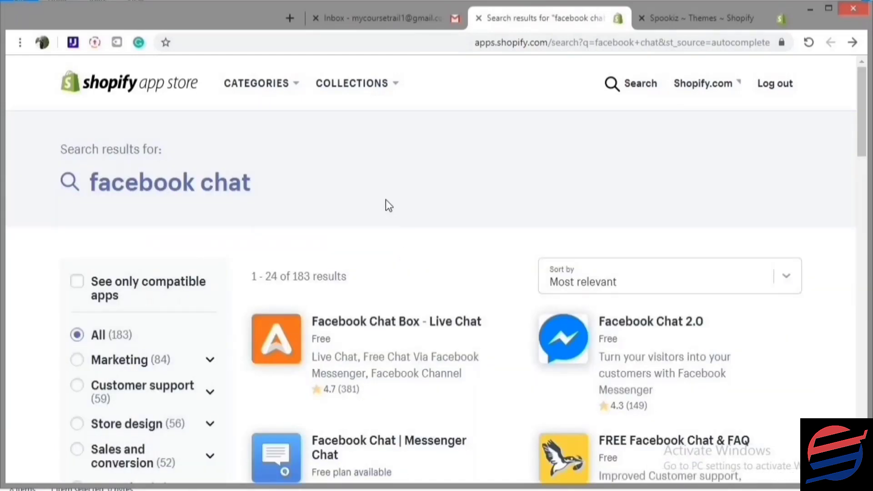
Add the free Facebook Chat 2.0 app from the search results and install it on the store.
left_click(594, 337)
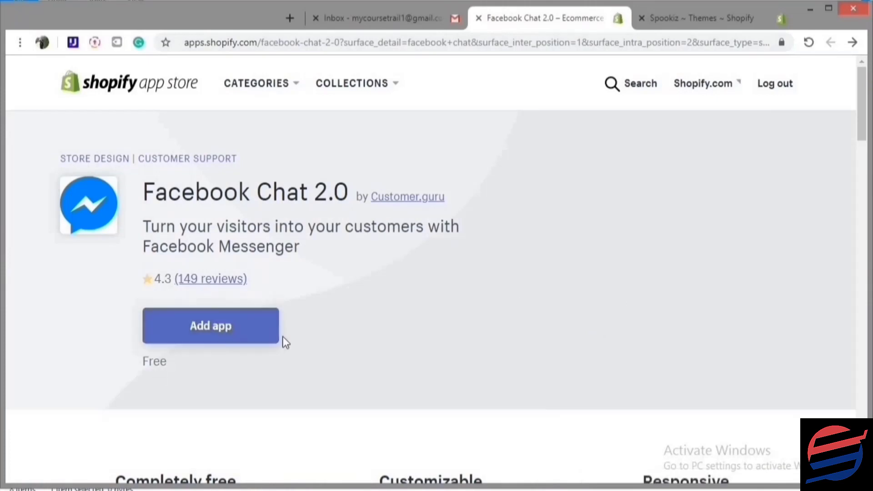
left_click(270, 343)
left_click(269, 343)
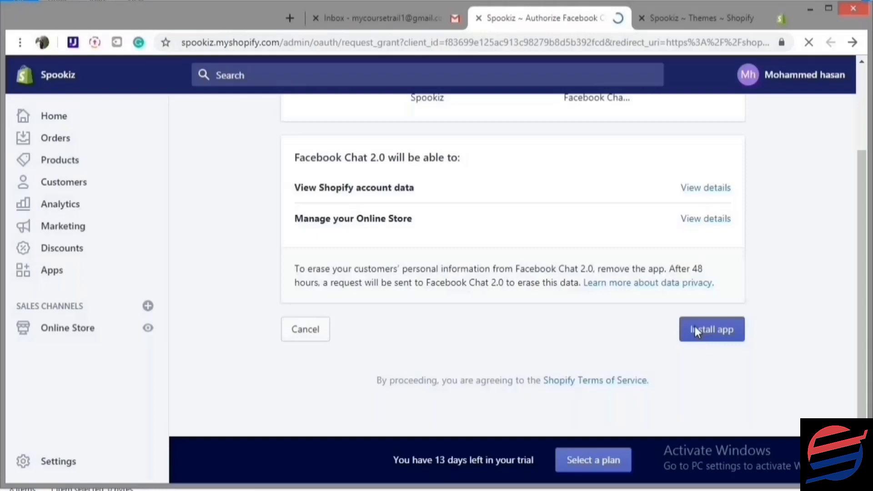
left_click(696, 327)
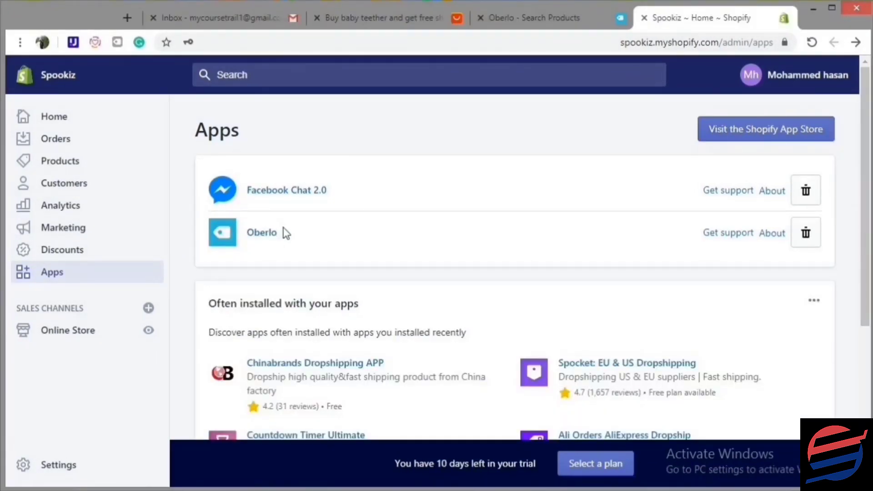
Open Oberlo's import by URL or ID form, and copy the page address of the first baby teether result on AliExpress.
left_click(552, 27)
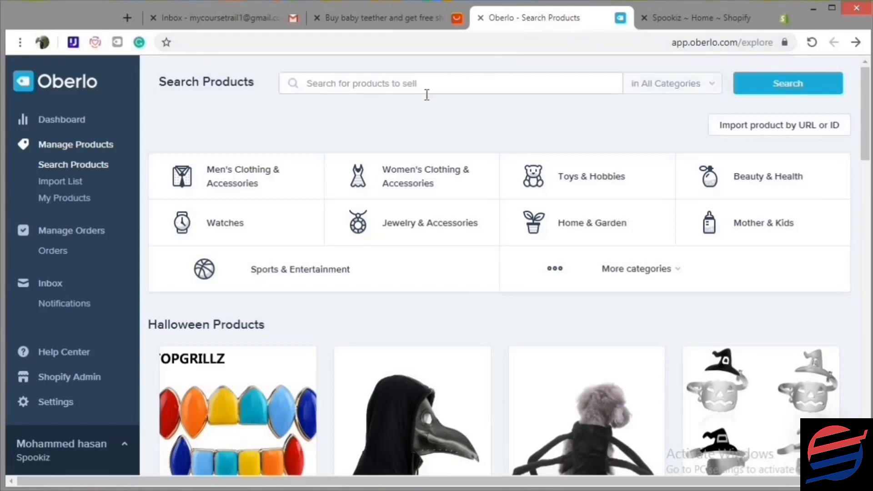
left_click(728, 129)
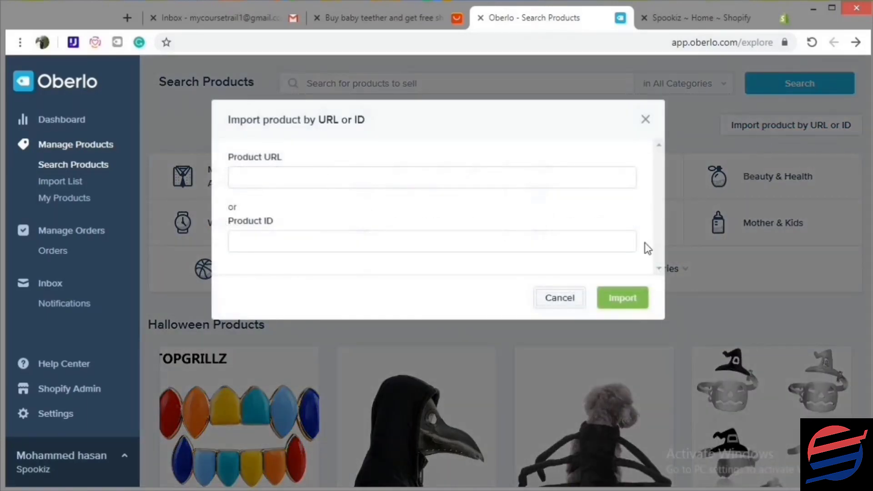
left_click(430, 18)
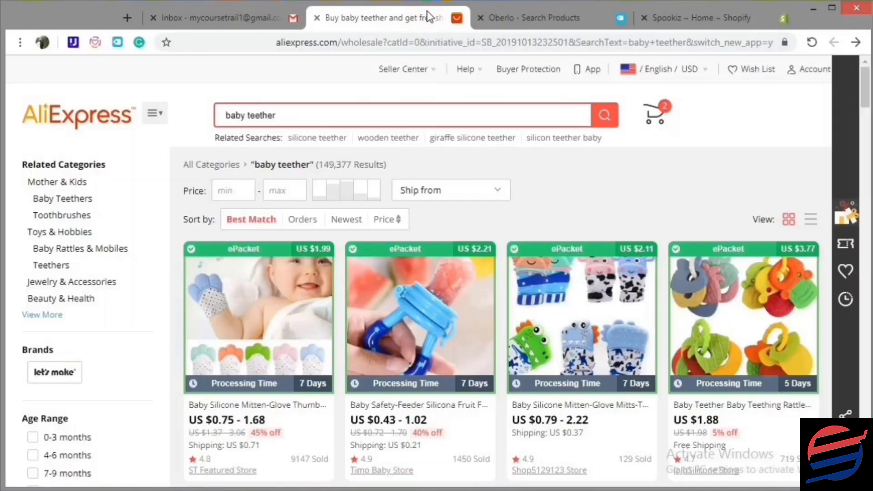
left_click(261, 309)
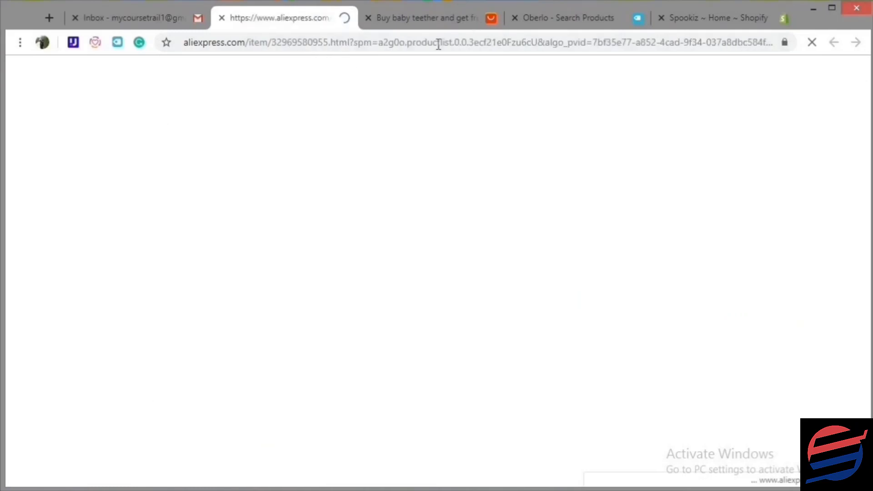
left_click(415, 44)
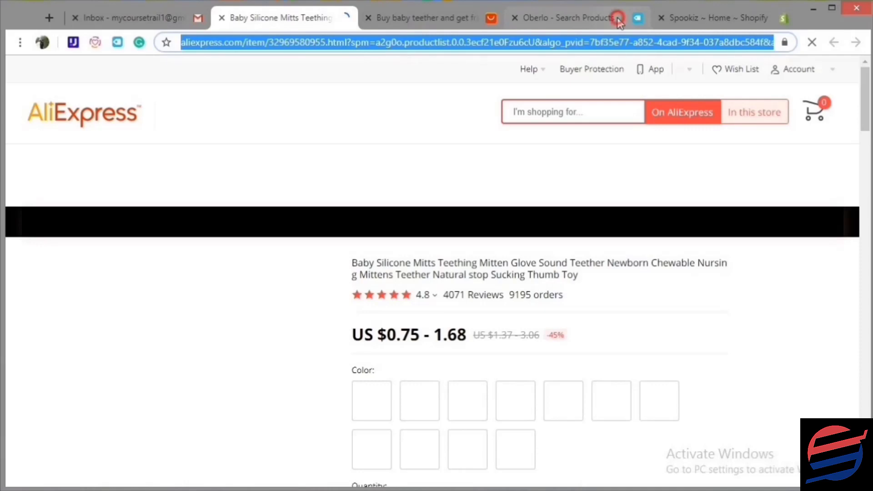
Import the AliExpress product into Oberlo using its copied product URL, and open the Import List.
left_click(611, 17)
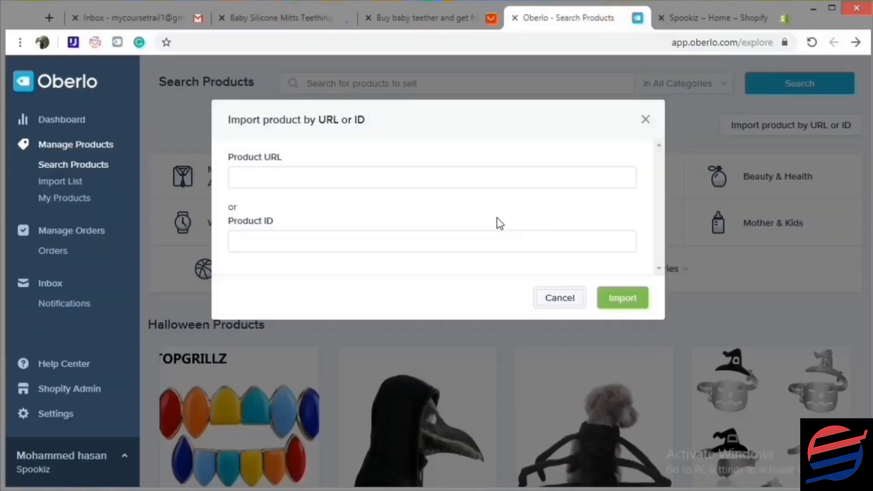
left_click(440, 174)
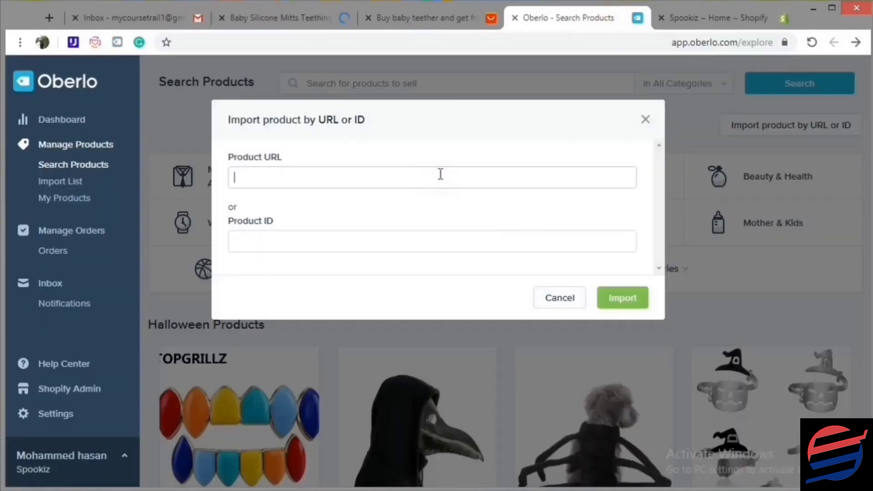
key("ctrl+v")
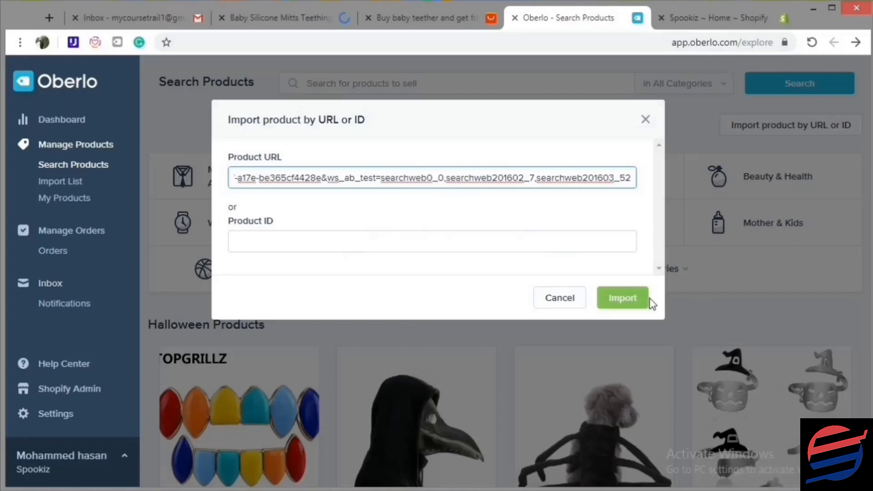
left_click(635, 300)
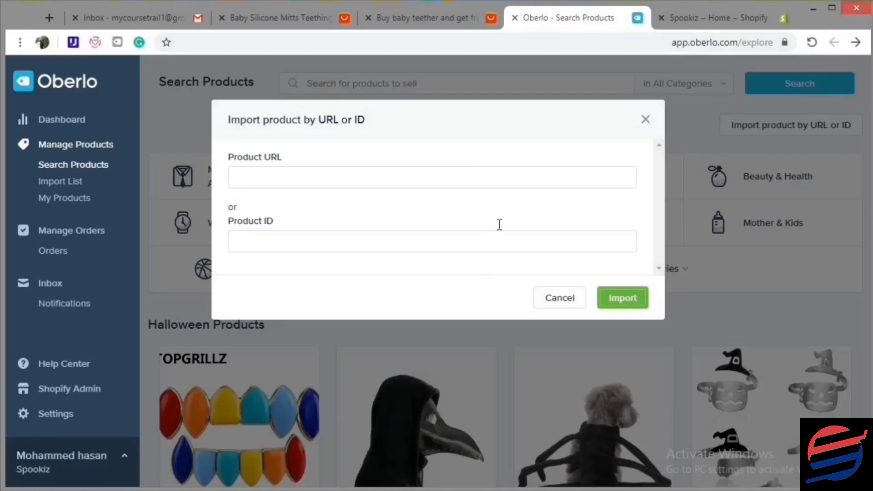
left_click(646, 122)
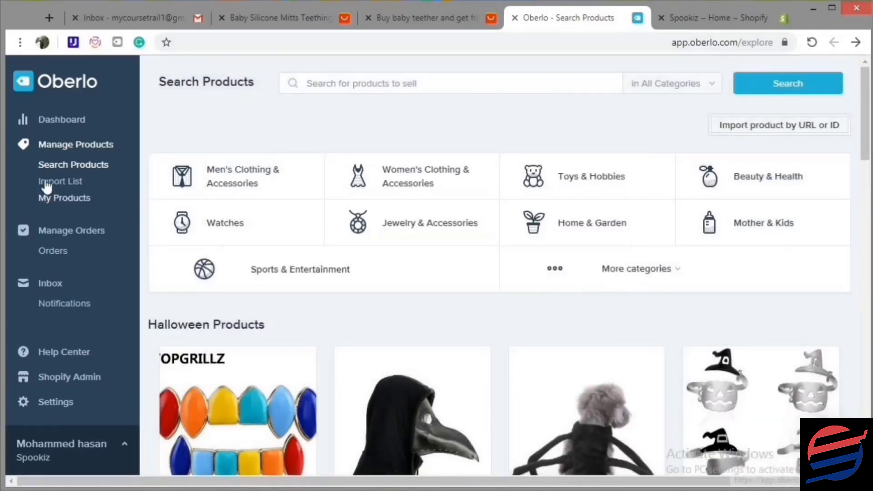
left_click(46, 183)
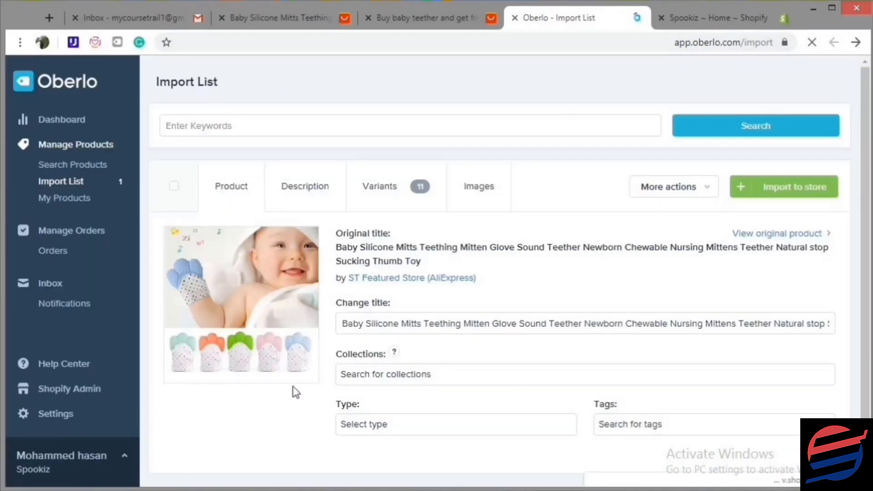
Select the imported baby teething mitten in the Import List and remove it from the list.
mouse_move(397, 358)
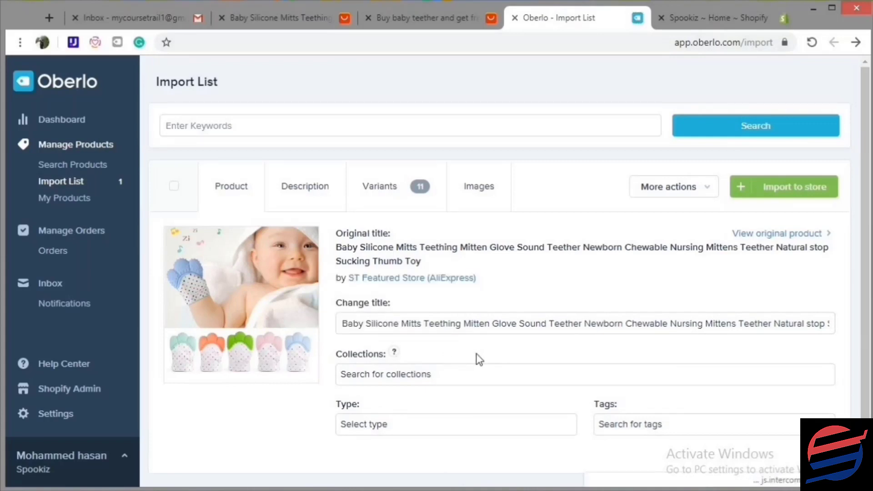
left_click(173, 187)
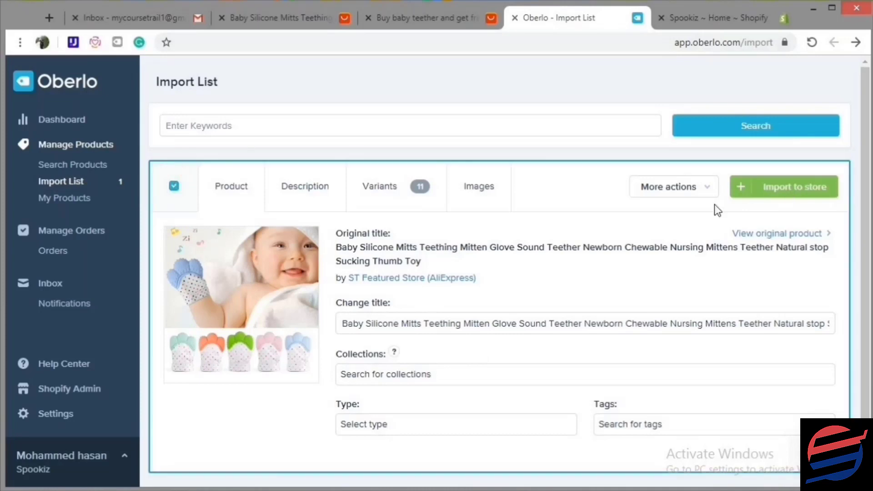
left_click(693, 189)
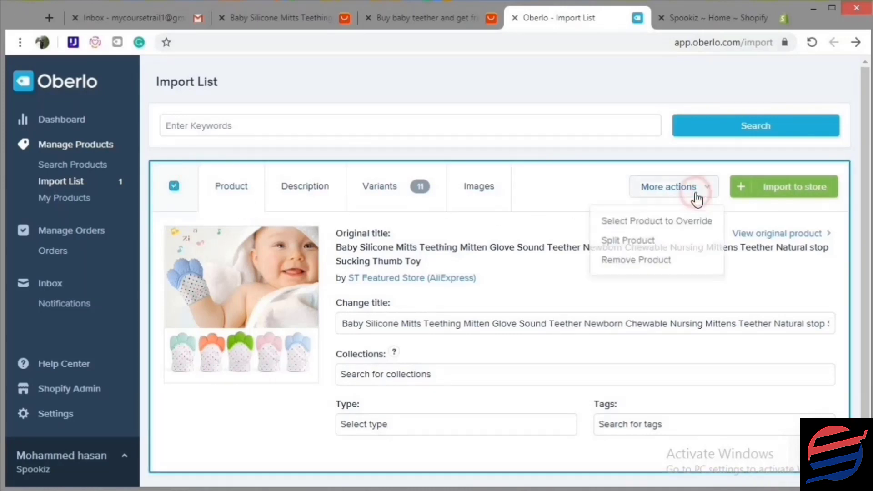
left_click(657, 260)
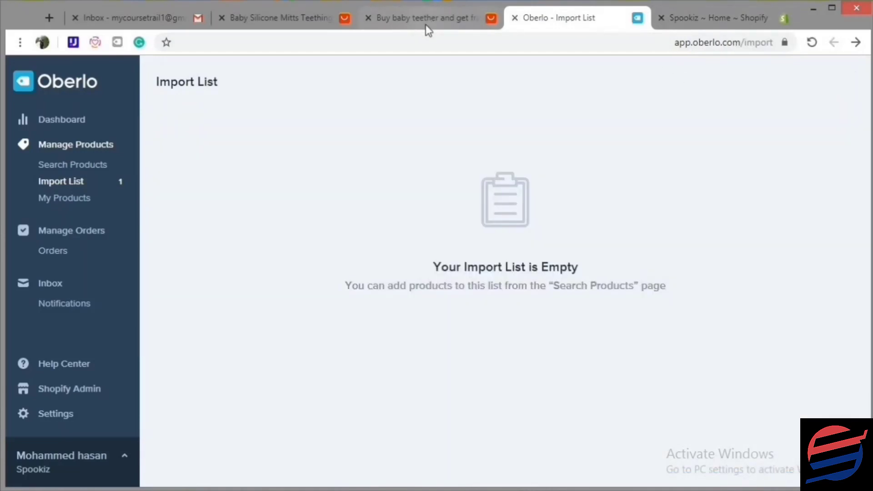
Push the first baby teether result from AliExpress to Oberlo, close the old product page, and refresh the Import List.
left_click(447, 28)
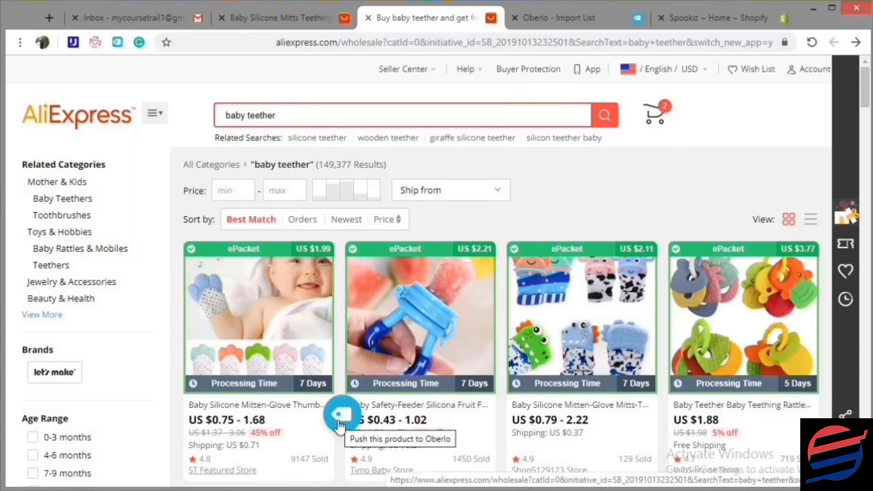
left_click(339, 425)
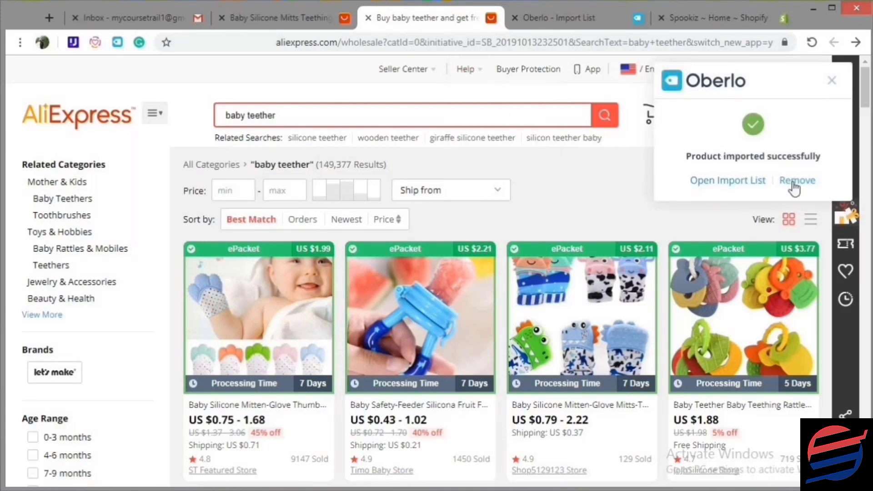
left_click(221, 17)
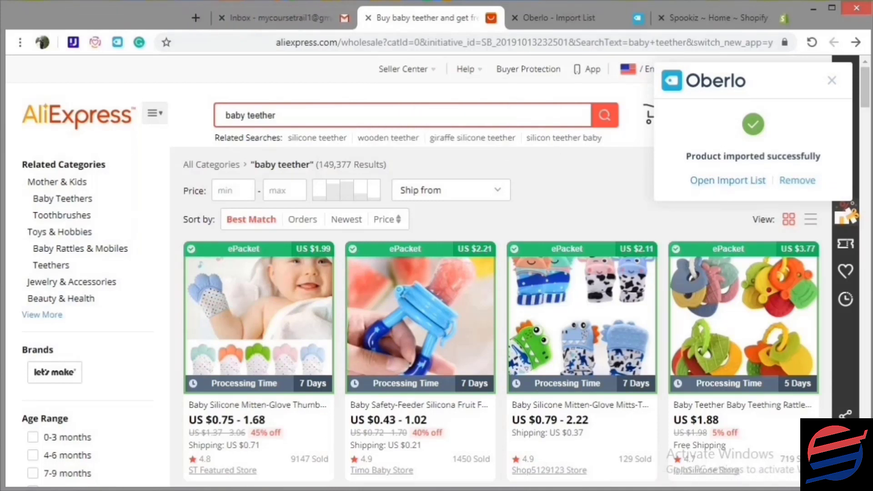
left_click(512, 19)
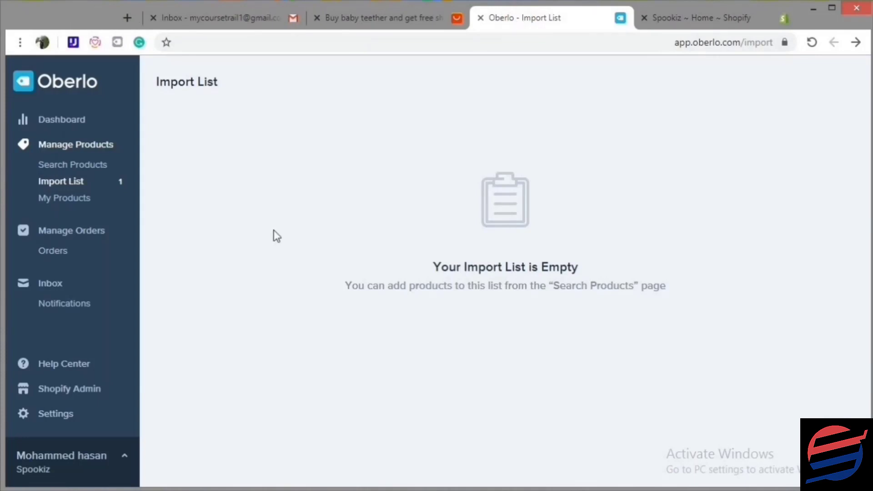
key("F5")
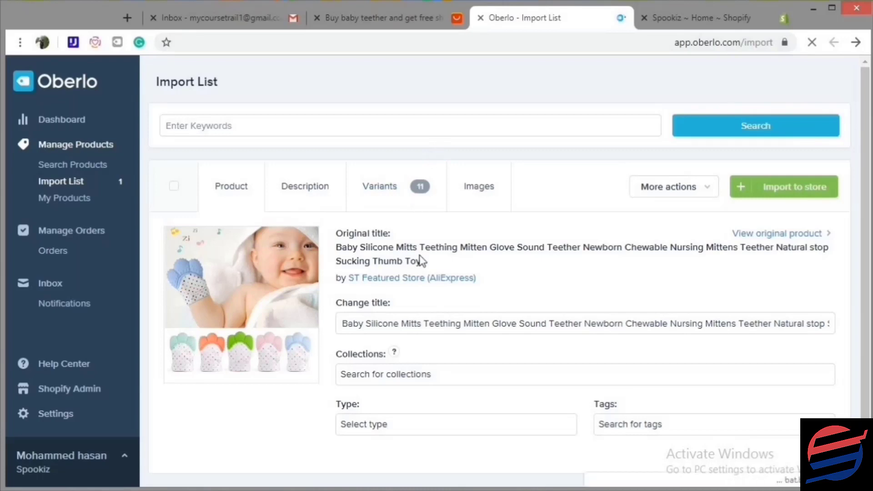
Shorten the imported product's title to "Baby Teething Mitten Glove".
scroll(420, 255, "down", 1)
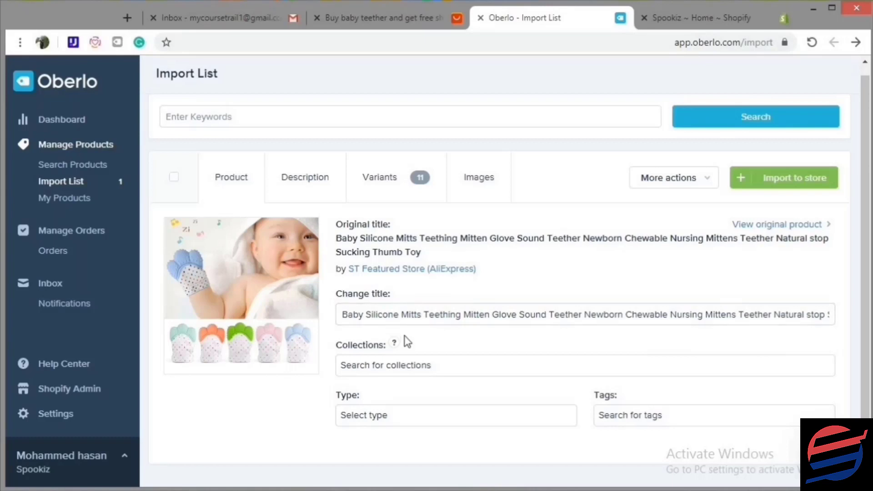
double_click(378, 314)
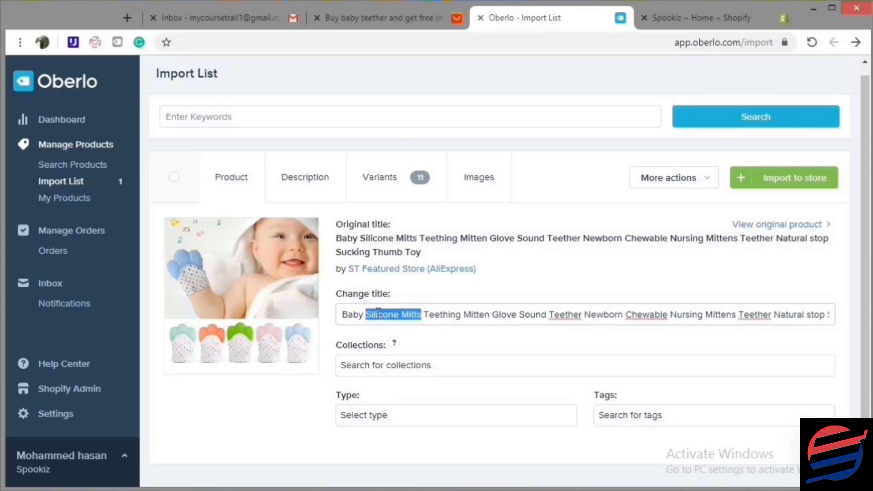
key("BackSpace")
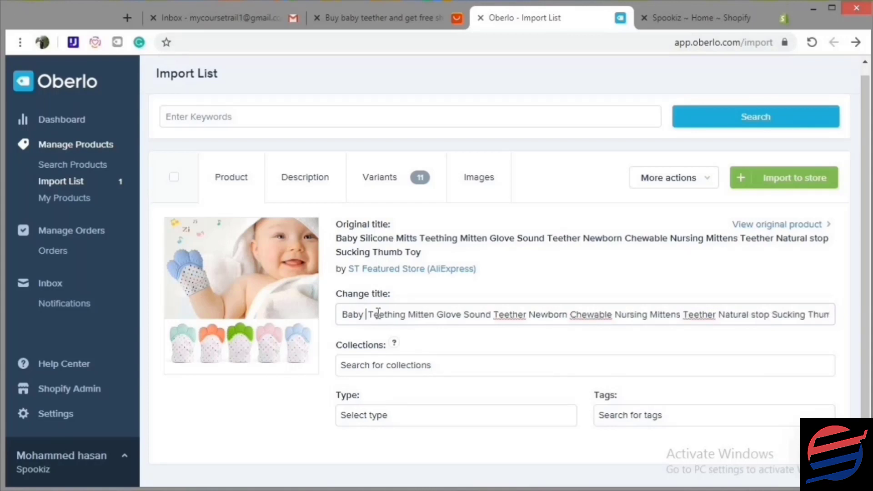
key("Delete")
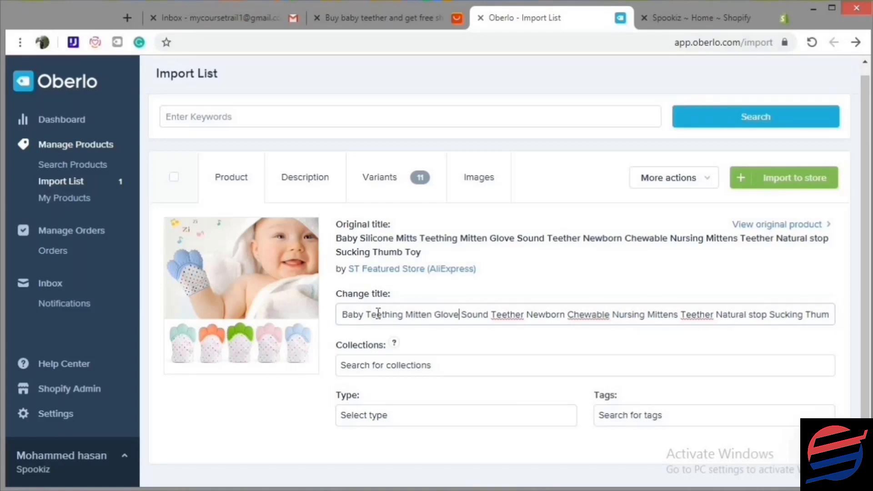
key("shift+End")
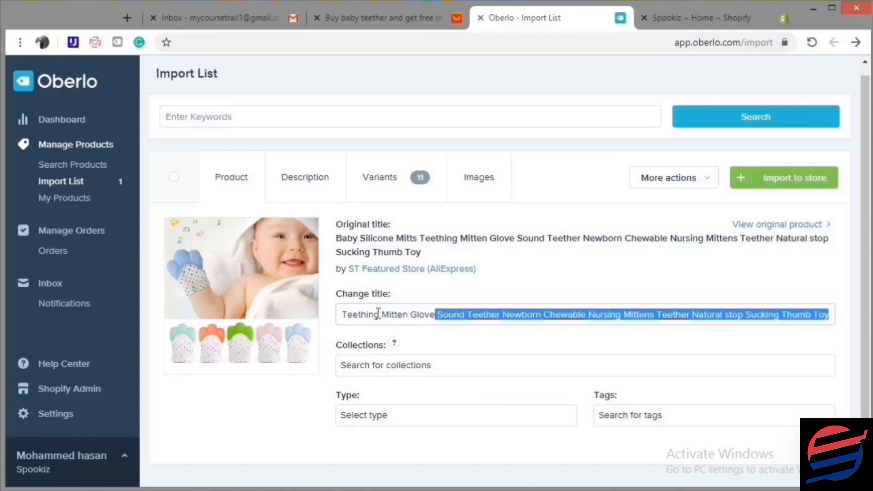
key("Delete")
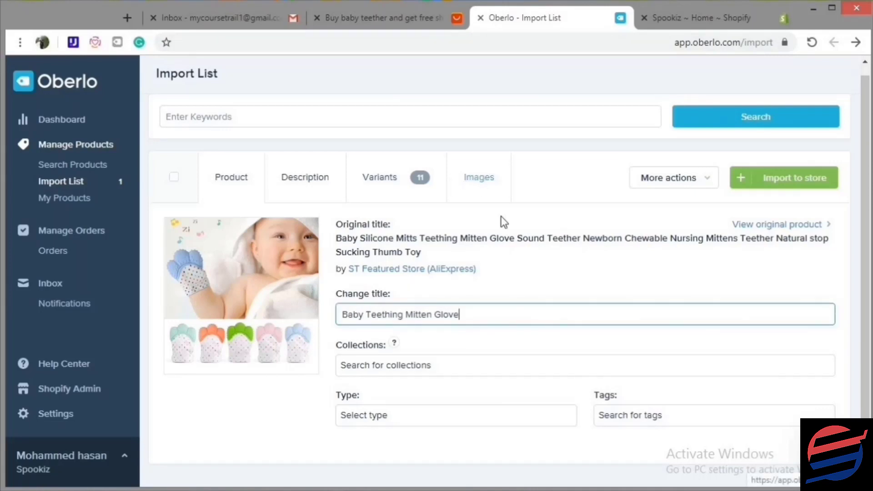
Replace the product's description with a centred text about the Newborn Teething Mitten Glove, ending with "100% Money-Back Guarantee".
left_click(311, 179)
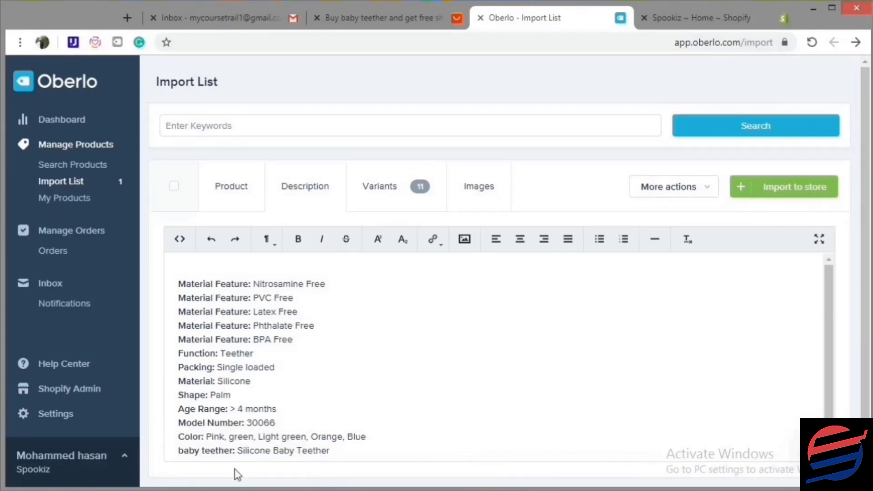
scroll(305, 360, "down", 1)
scroll(306, 361, "up", 1)
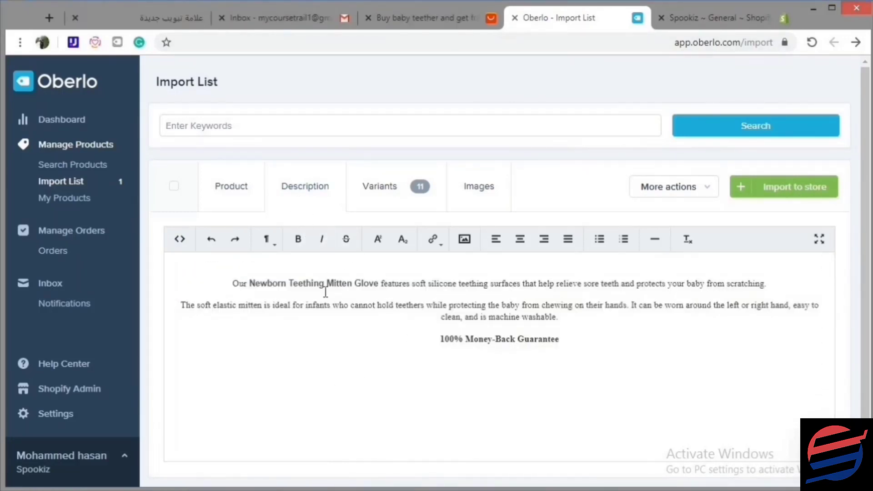
double_click(319, 305)
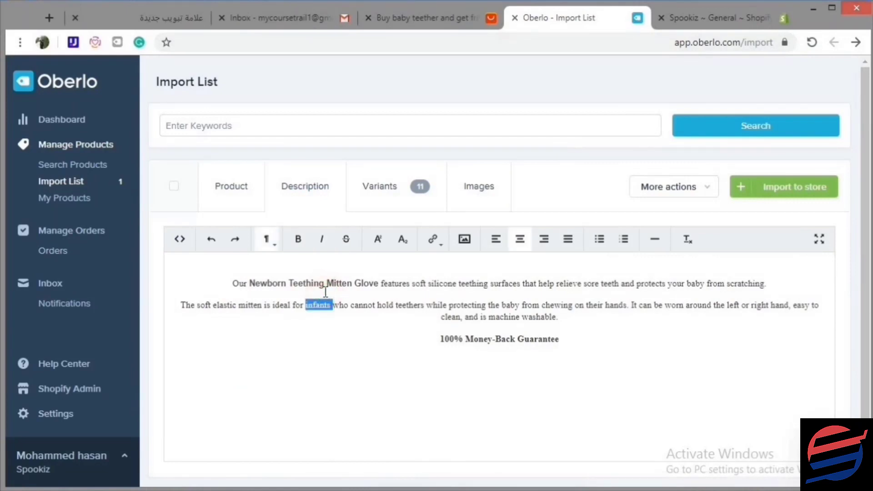
left_click(497, 282)
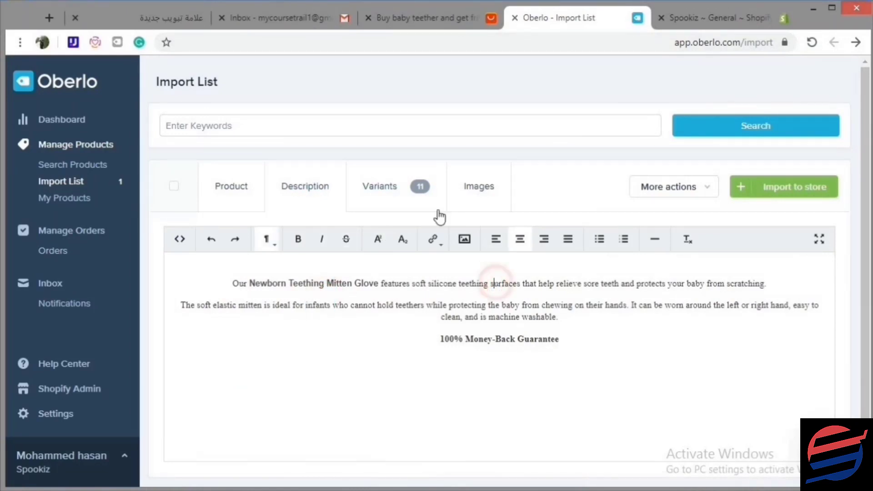
Review the product's variants and set the price of all of them to US$ 7.97.
left_click(399, 197)
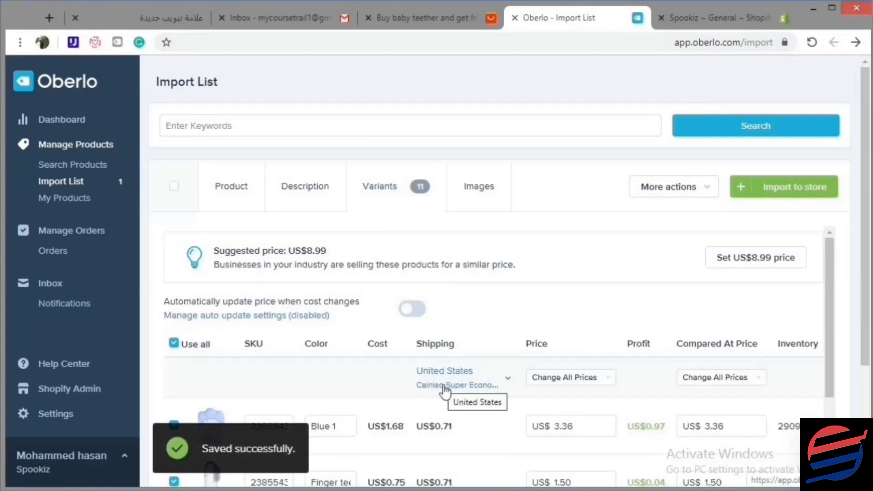
scroll(454, 293, "down", 5)
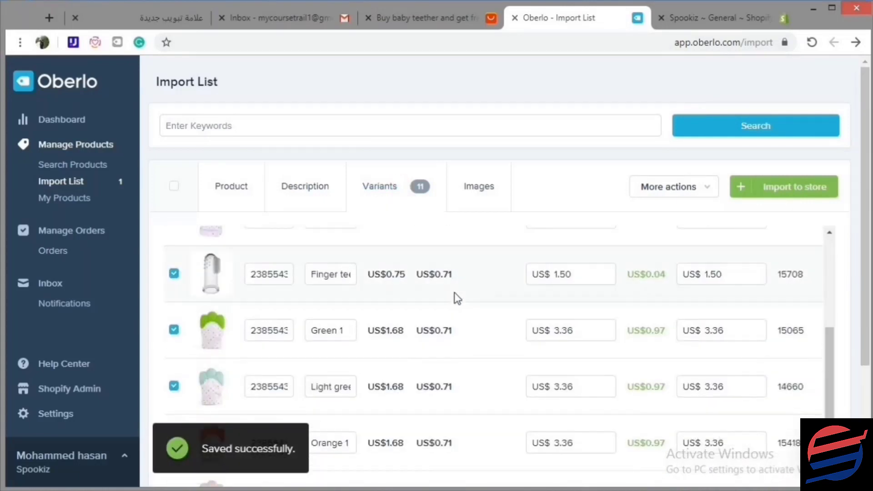
scroll(454, 293, "down", 3)
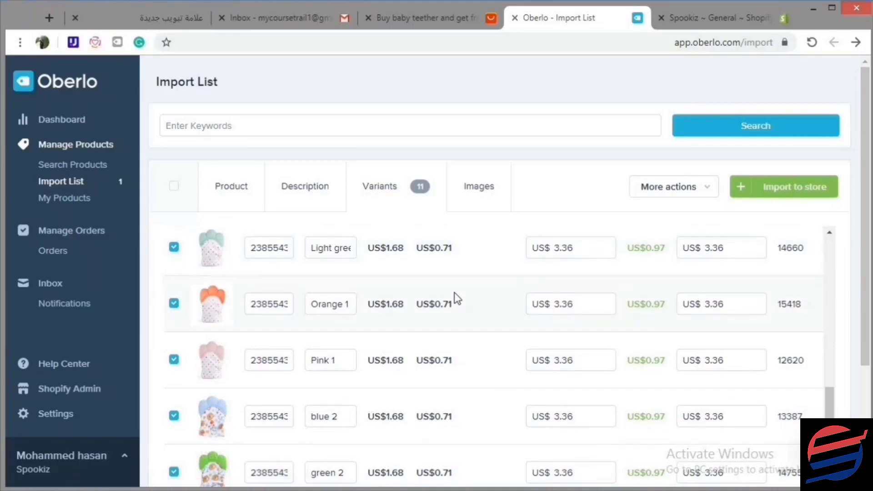
scroll(454, 292, "down", 2)
scroll(454, 292, "down", 1)
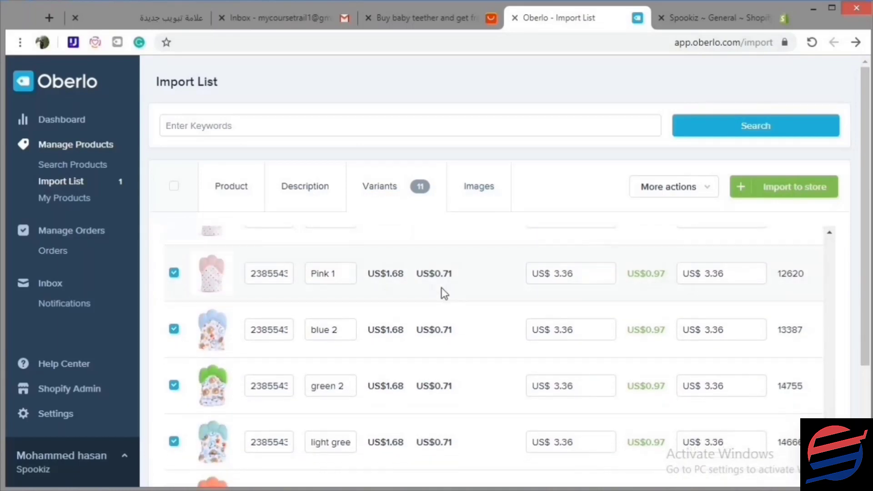
scroll(443, 292, "up", 6)
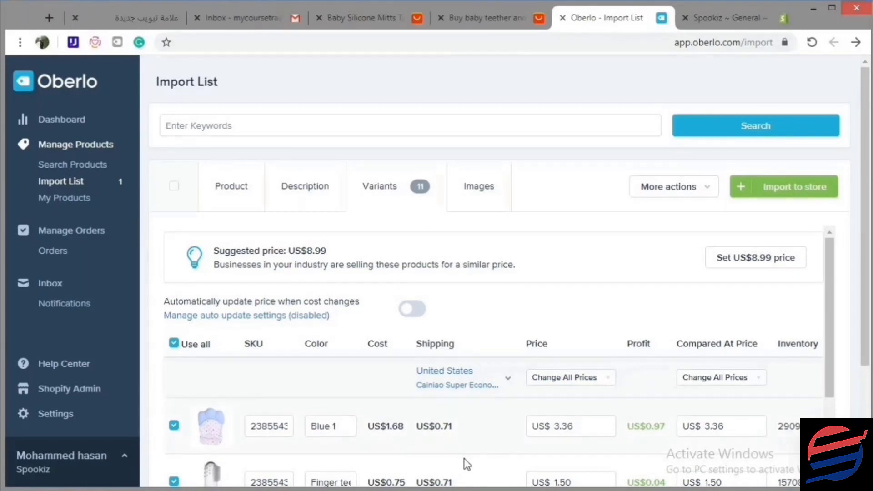
left_click(554, 379)
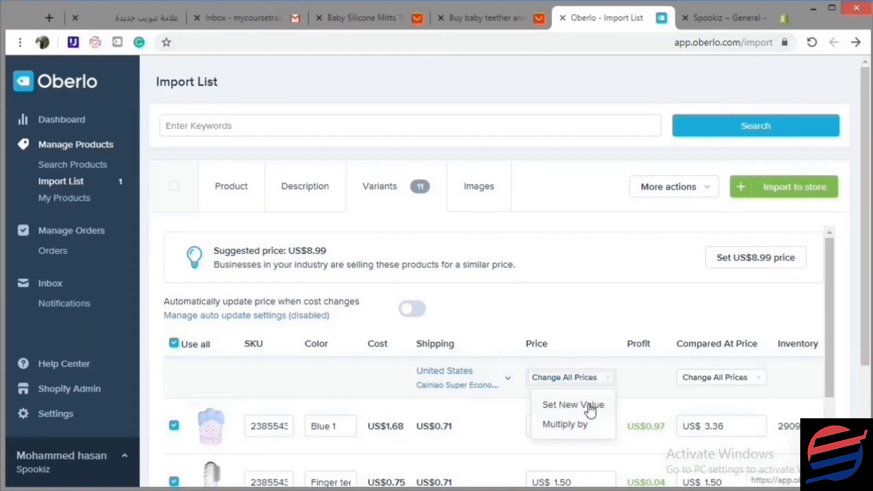
left_click(601, 407)
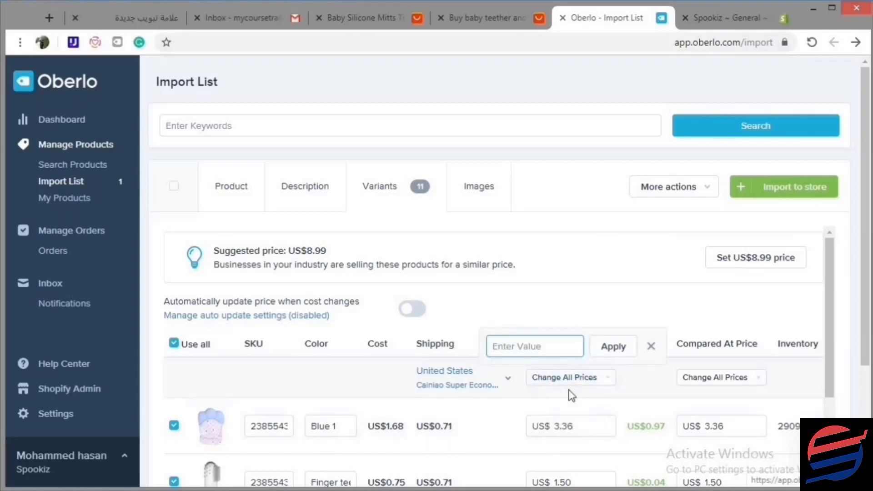
type("7.97")
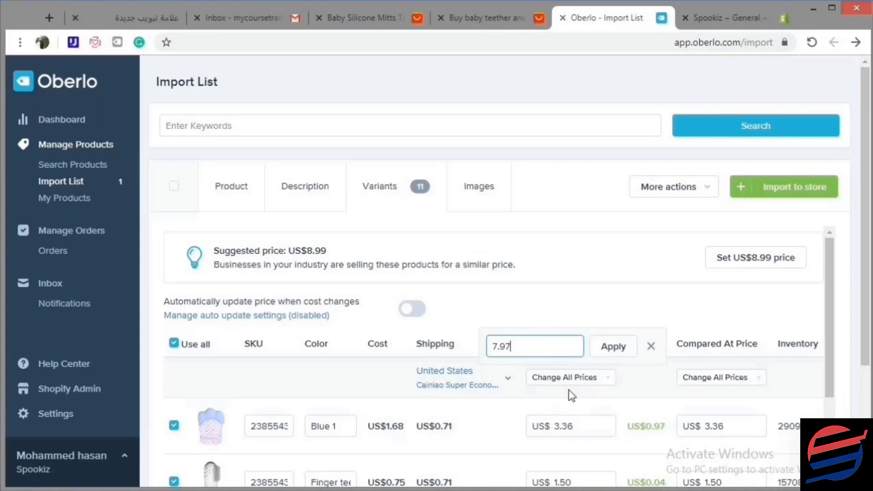
left_click(612, 349)
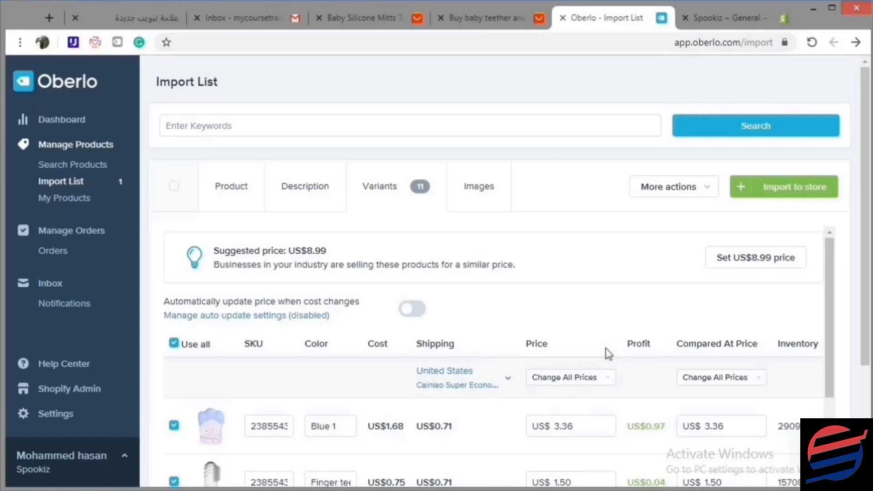
Set the compared at price of all variants to US$ 13.97 and check it down the variant list.
left_click(731, 386)
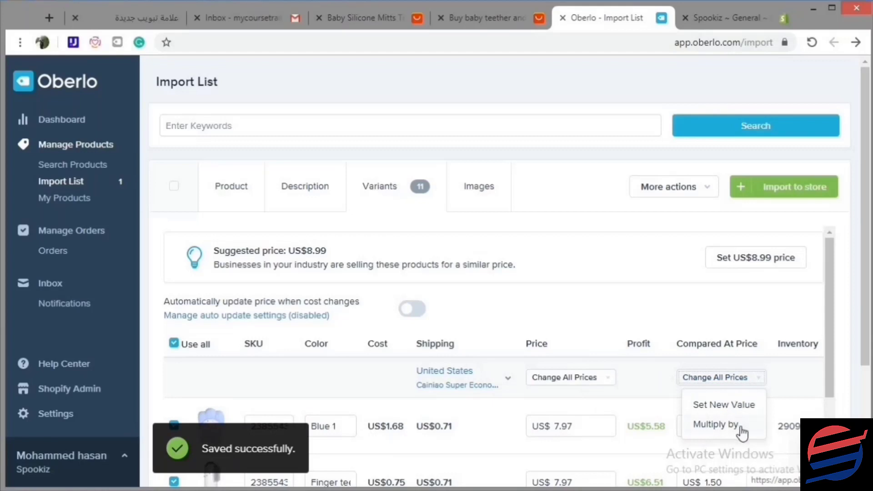
left_click(730, 406)
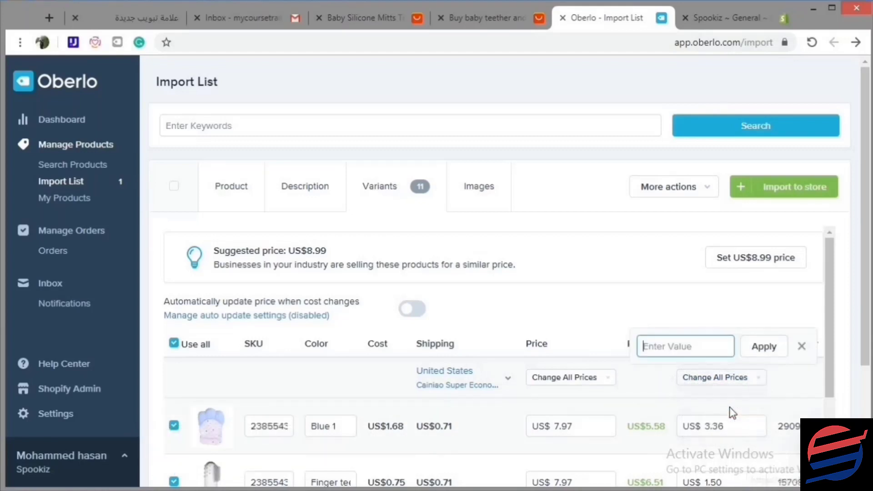
type("13.97")
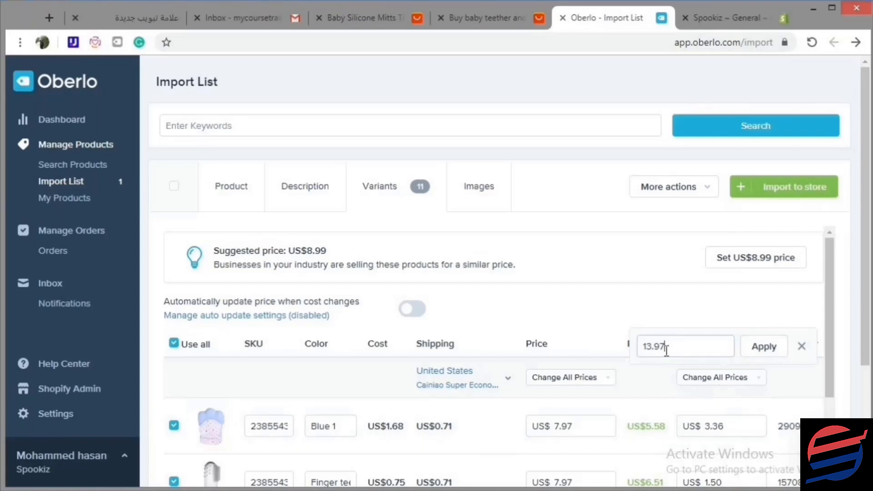
left_click(762, 349)
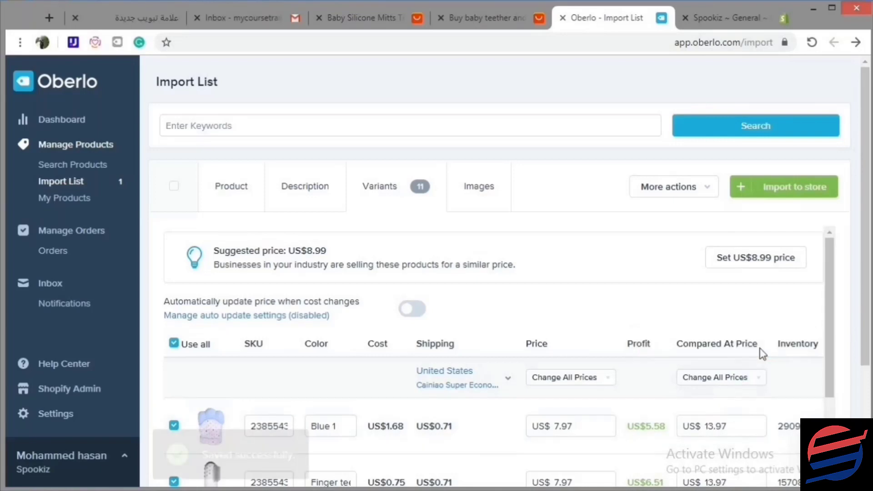
scroll(739, 361, "down", 5)
scroll(733, 361, "down", 3)
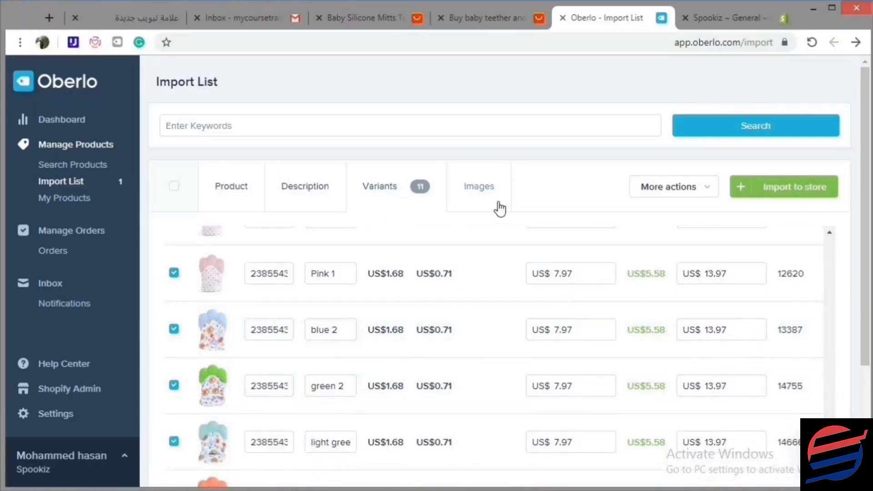
Review the Baby Teething Mitten Glove's images and product details, and import it to the store.
left_click(479, 194)
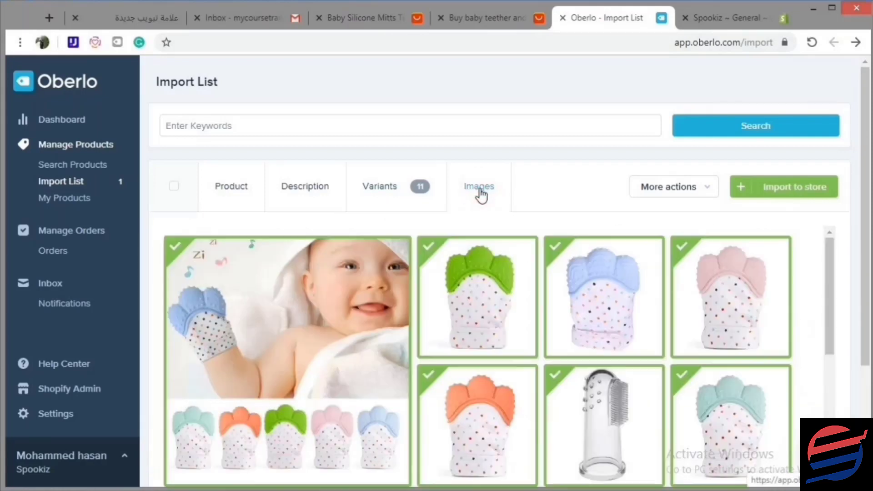
scroll(546, 227, "down", 5)
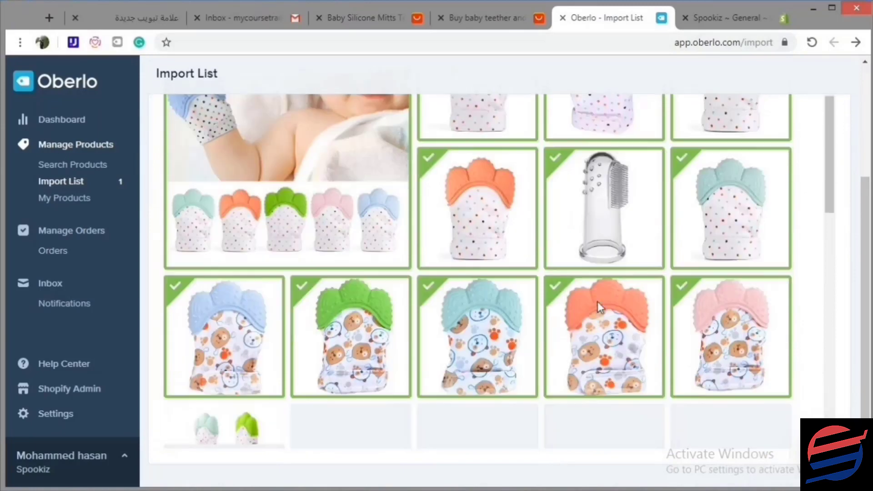
scroll(598, 312, "up", 10)
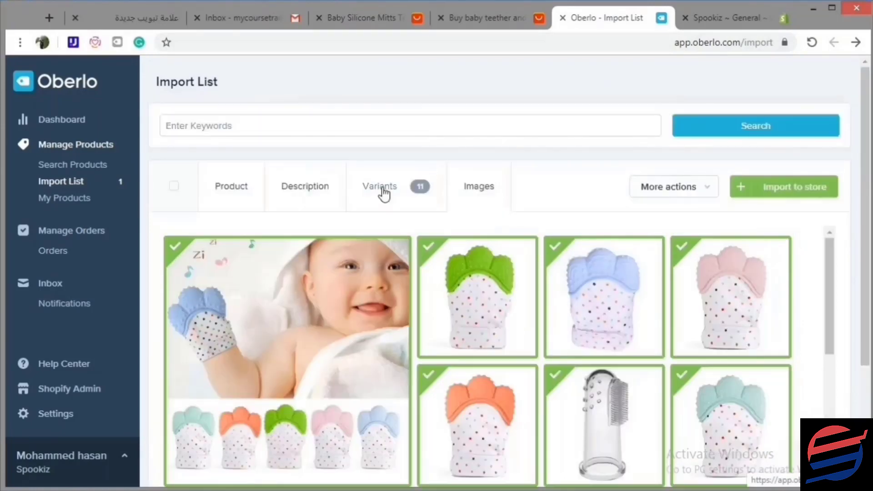
left_click(248, 193)
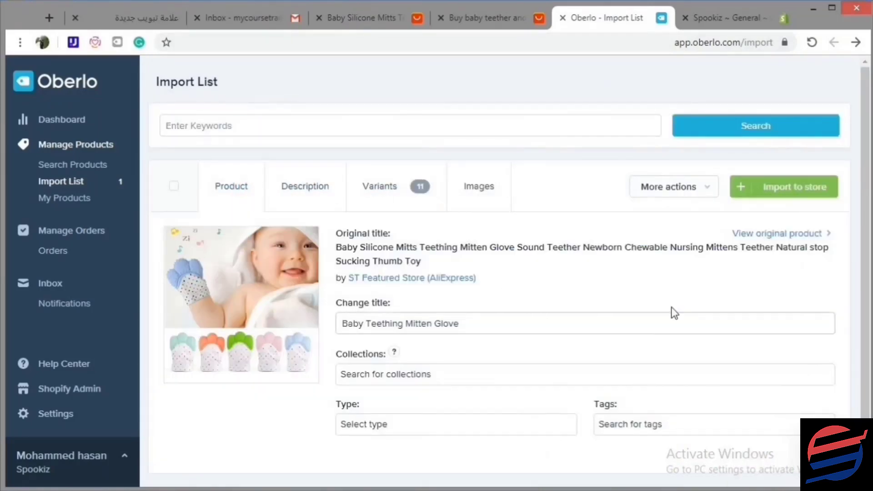
left_click(820, 194)
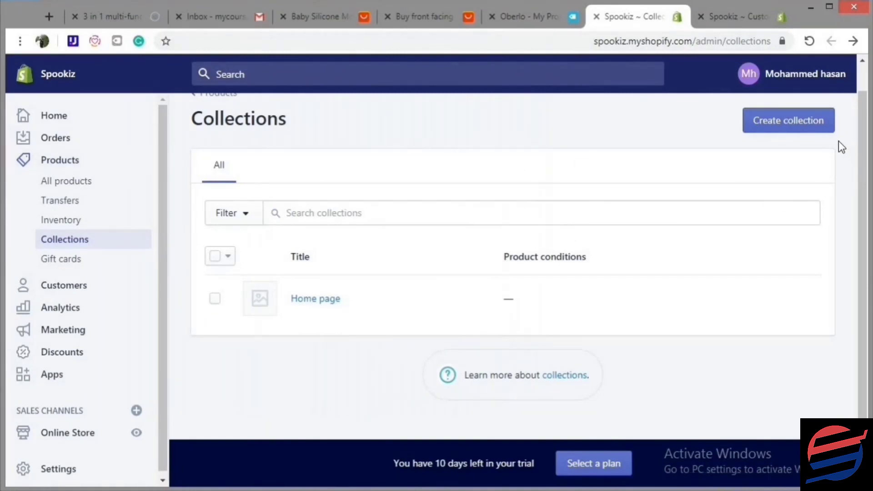
In the Shopify admin, start a new collection titled "Baby World" with the description "Cute Baby Stuff".
left_click(802, 123)
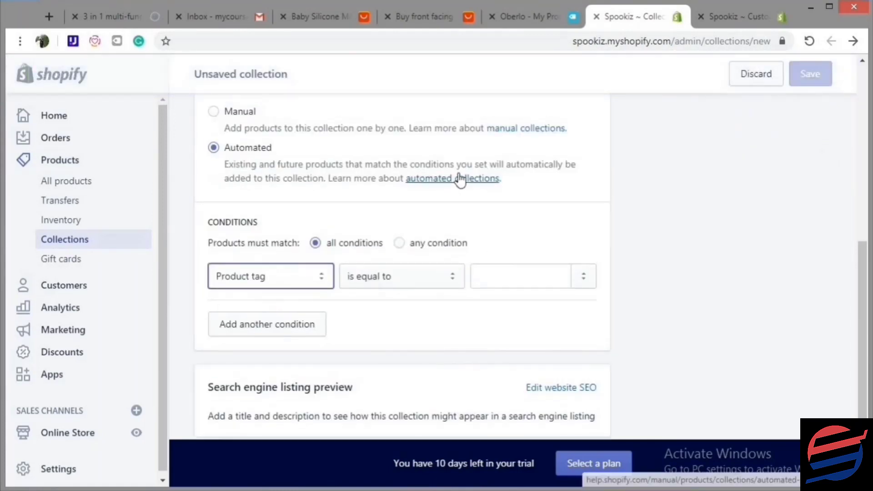
scroll(460, 179, "up", 5)
scroll(460, 179, "up", 2)
left_click(406, 217)
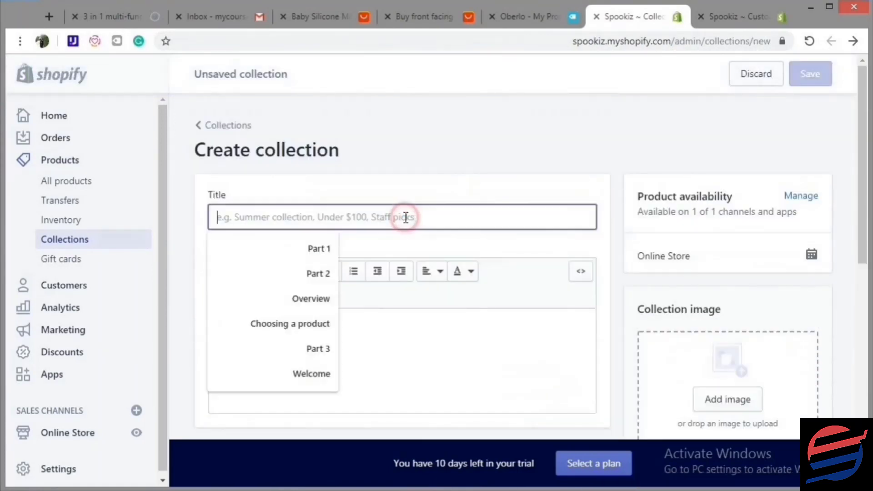
type("Baby World")
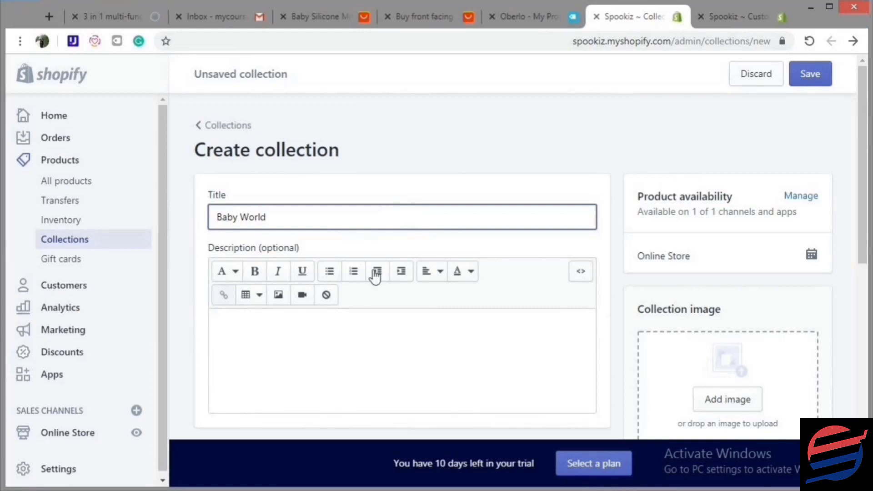
left_click(280, 330)
left_click(358, 338)
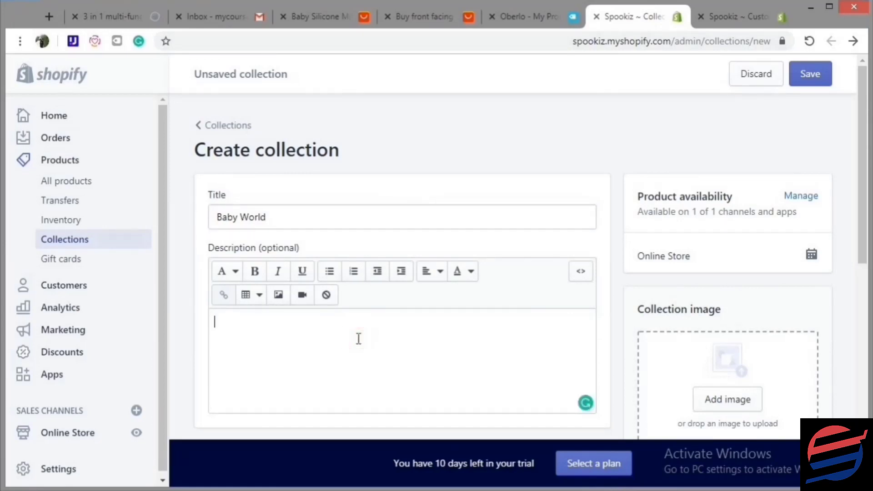
type("Cute Baby Stuff")
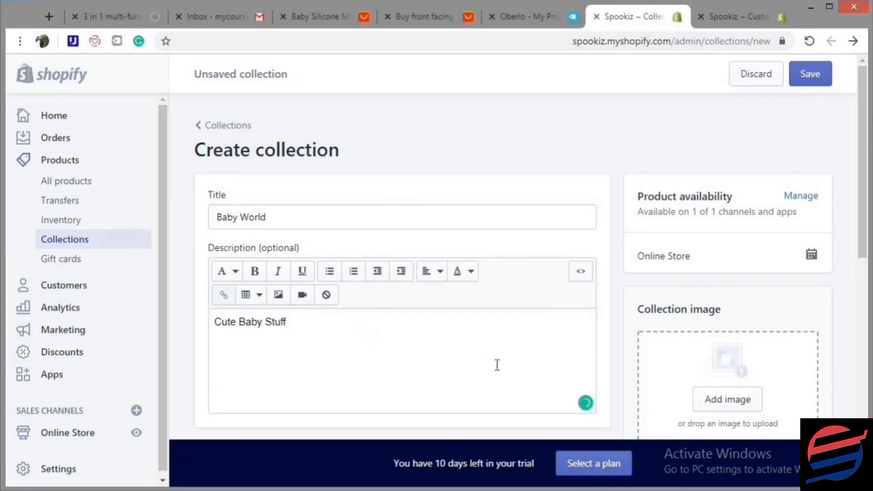
Set the new collection's type to Manual and look over its search engine listing preview.
scroll(721, 363, "down", 3)
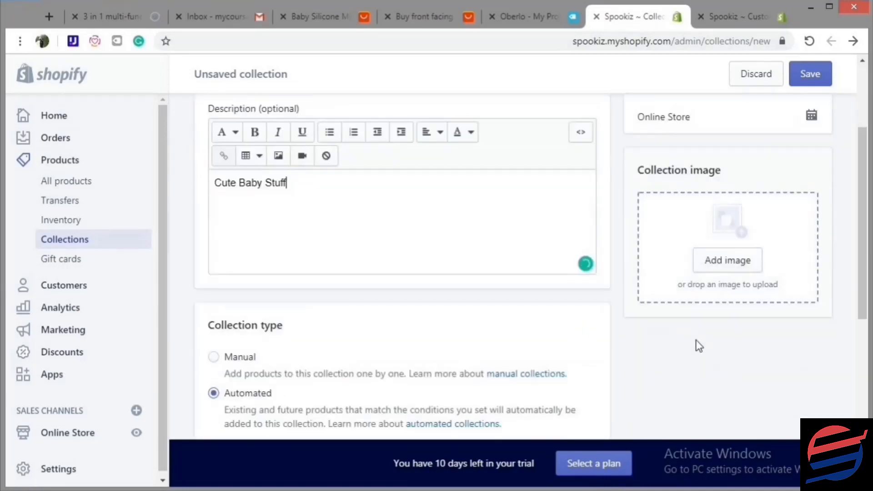
left_click(239, 359)
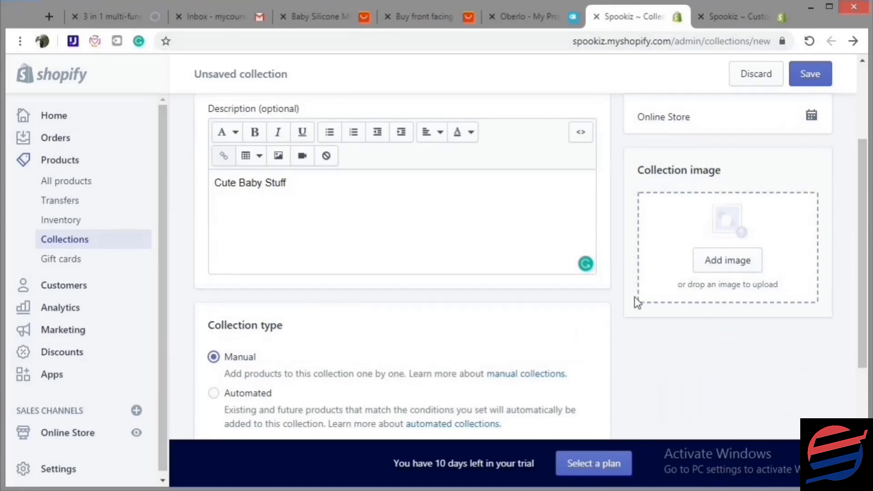
scroll(614, 314, "down", 5)
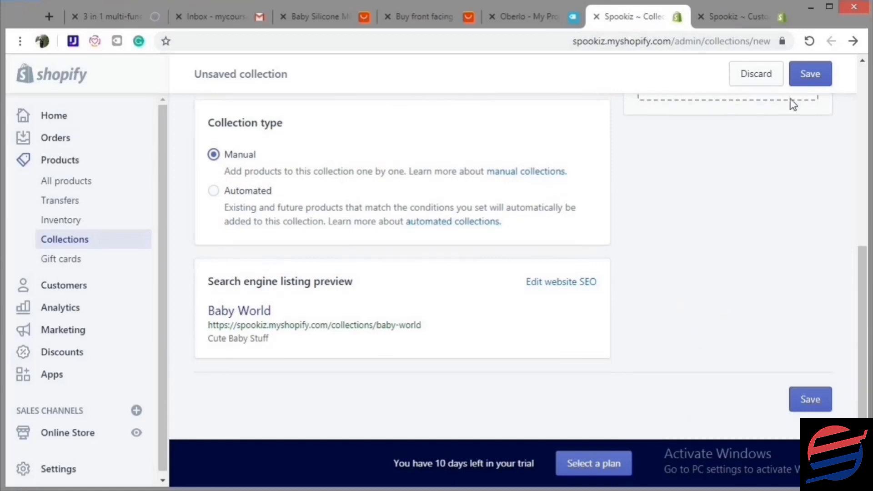
Upload the colour photo of the baby with hands at its mouth as the collection image and save the collection.
scroll(775, 124, "up", 5)
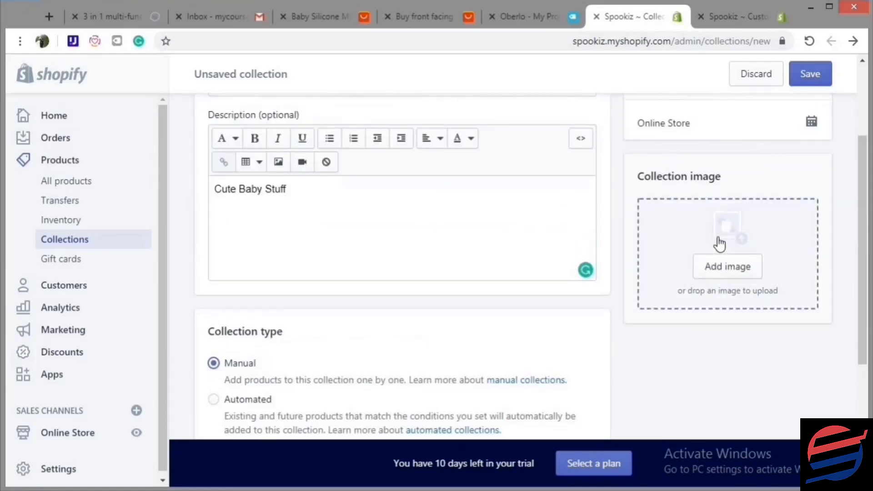
left_click(726, 269)
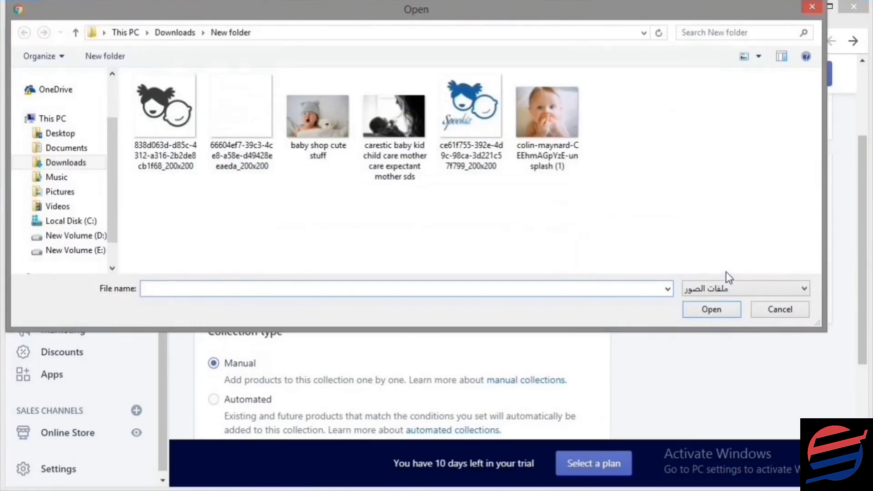
double_click(557, 119)
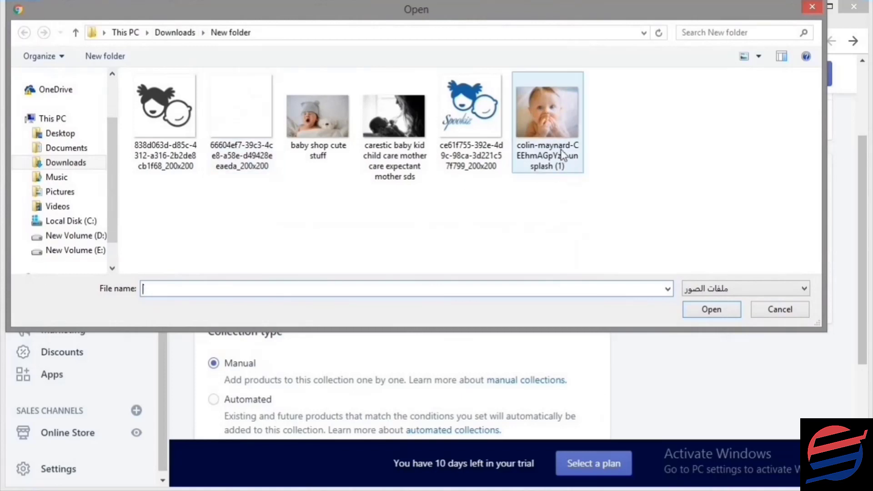
scroll(380, 294, "up", 3)
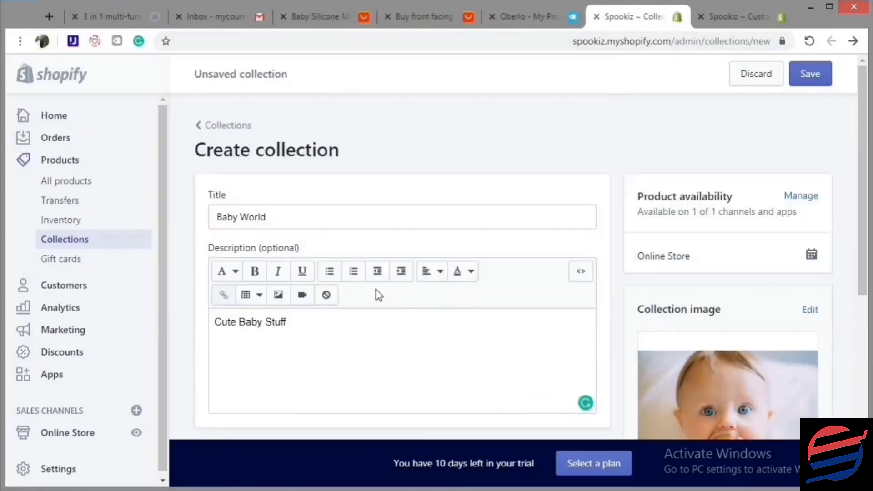
left_click(825, 81)
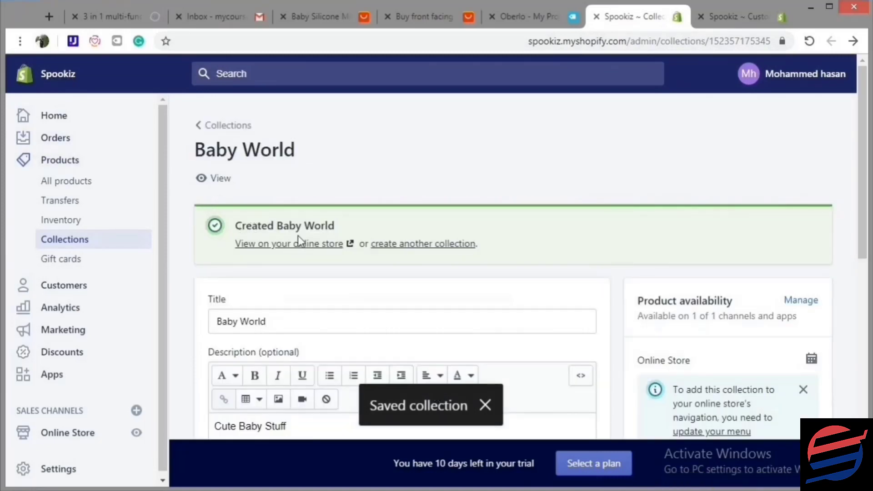
Add the 3-in-1 children's cushion, AIEBAO baby carrier, newborn bath pad bed and Baby Teething Mitten Glove to the Baby World collection.
scroll(356, 364, "down", 3)
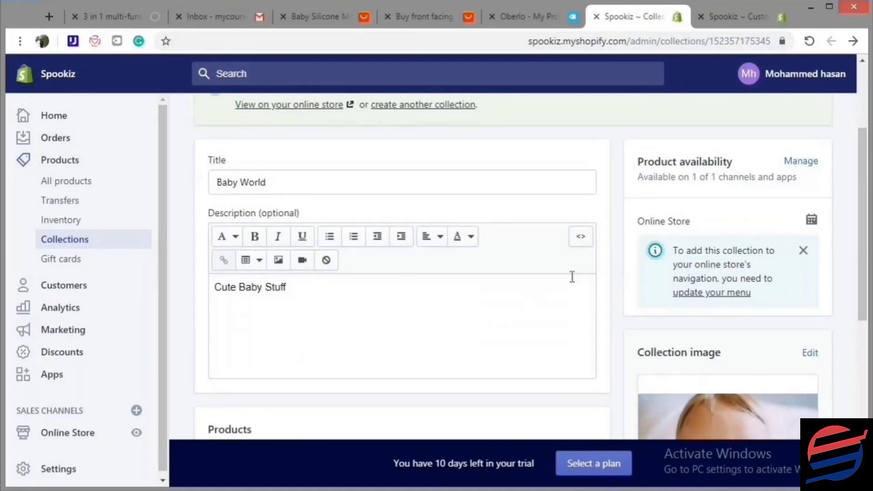
scroll(587, 264, "down", 7)
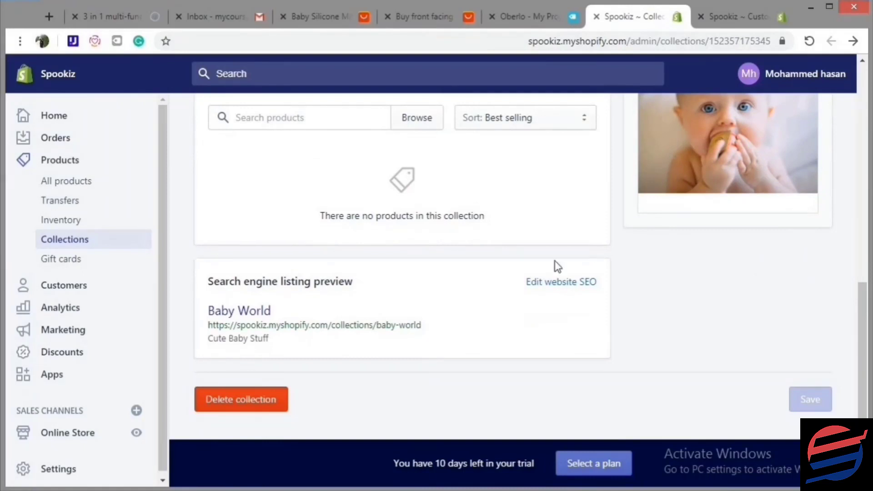
scroll(555, 263, "up", 3)
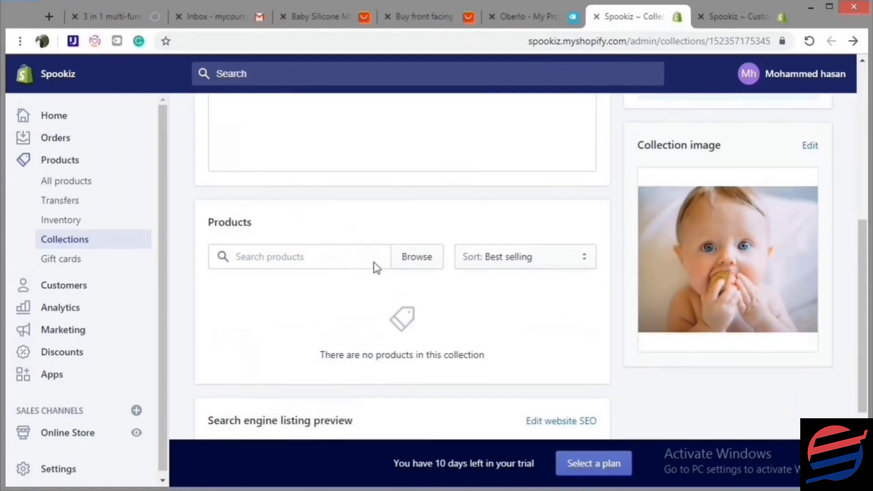
left_click(282, 257)
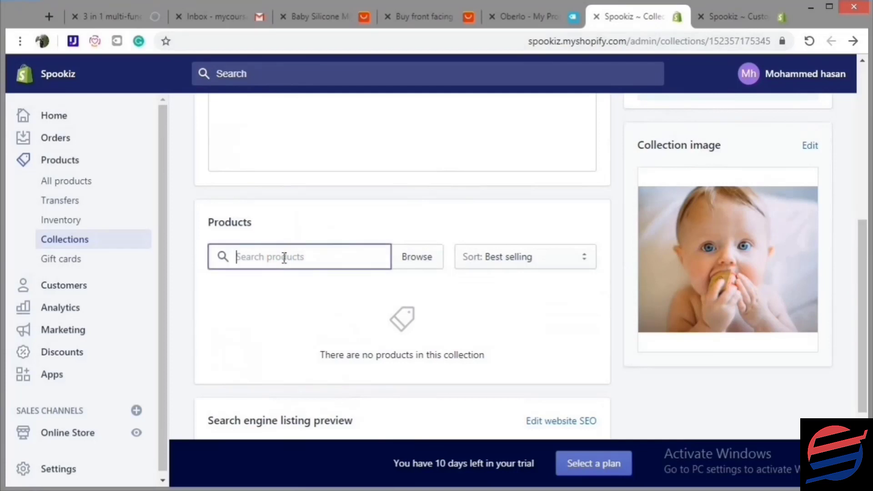
left_click(415, 258)
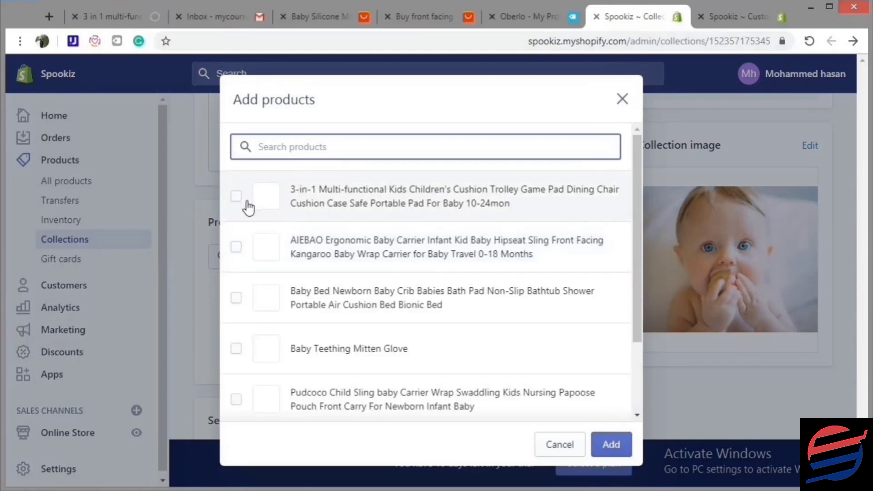
left_click(240, 200)
left_click(237, 246)
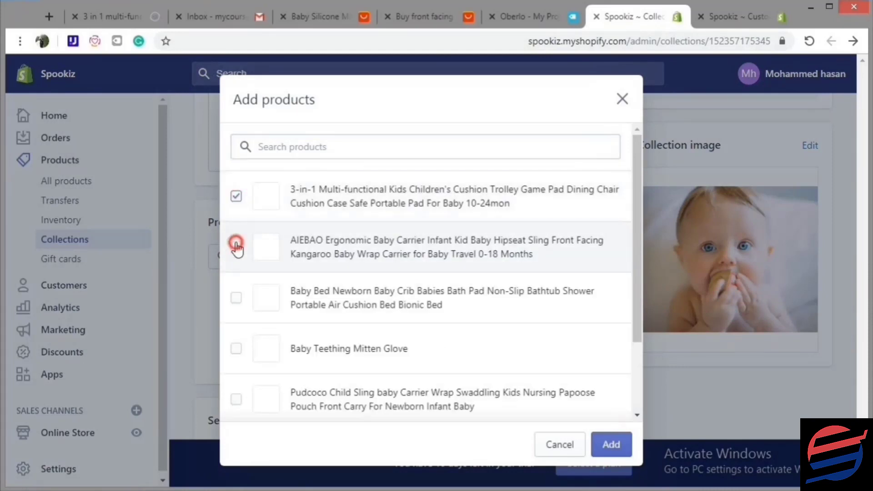
left_click(239, 297)
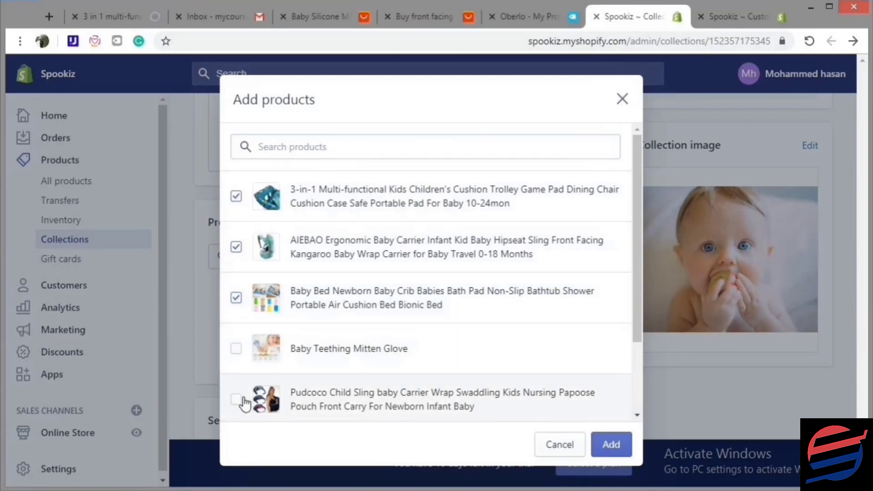
left_click(237, 349)
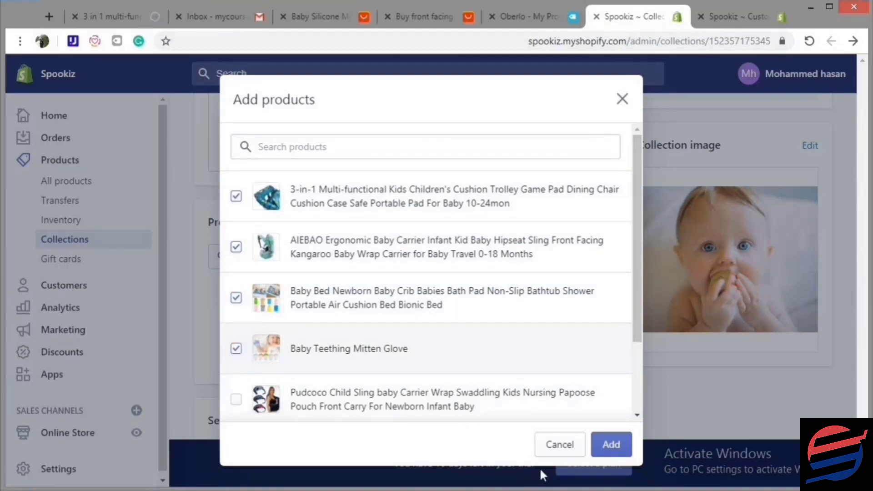
left_click(605, 444)
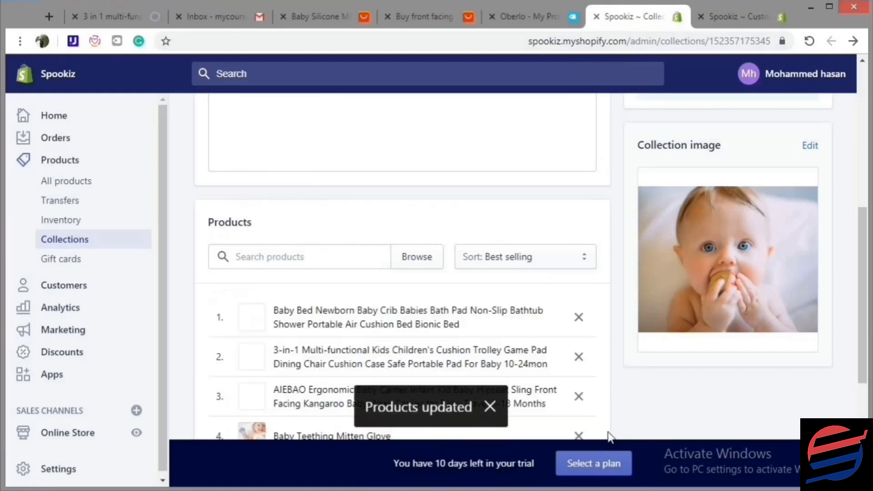
scroll(694, 325, "up", 8)
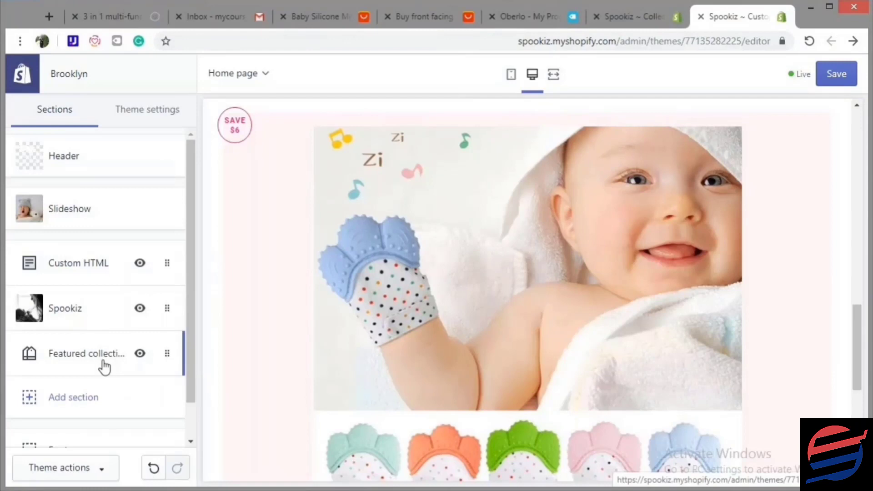
In the theme editor, give the home page's Featured collection section the heading "Baby World" and assign the Baby World collection to it.
left_click(104, 366)
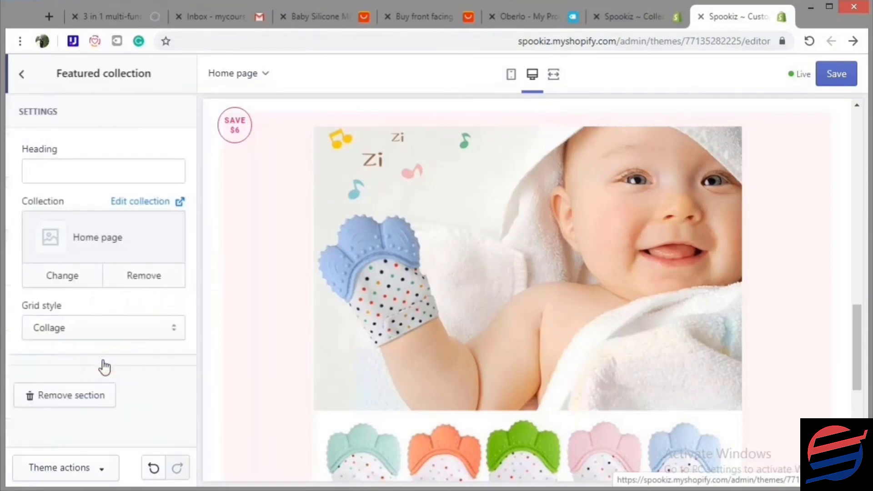
left_click(58, 171)
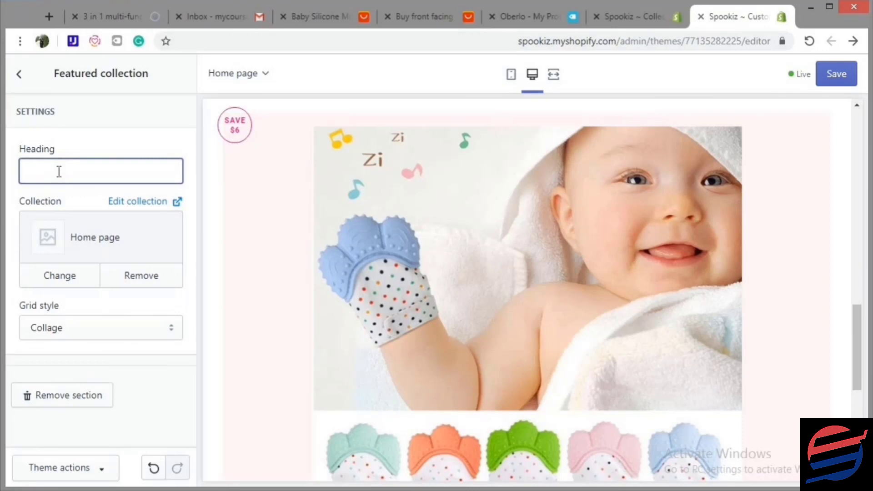
type("Baby")
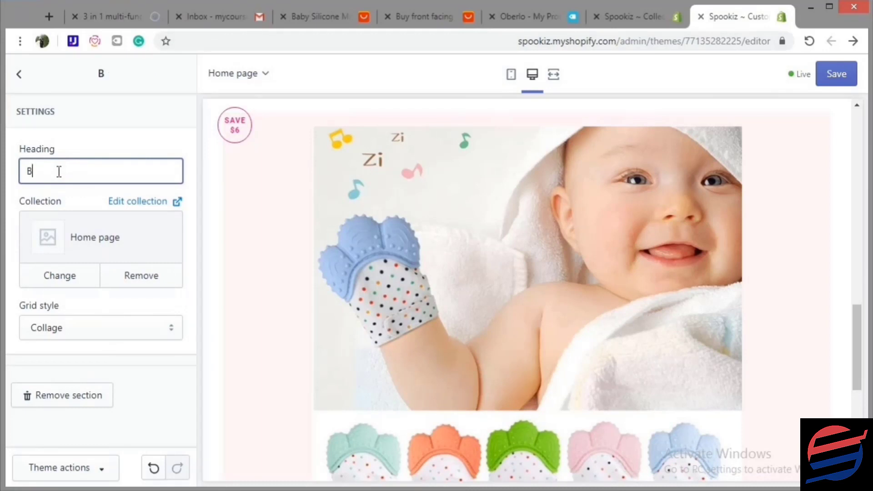
type(" World")
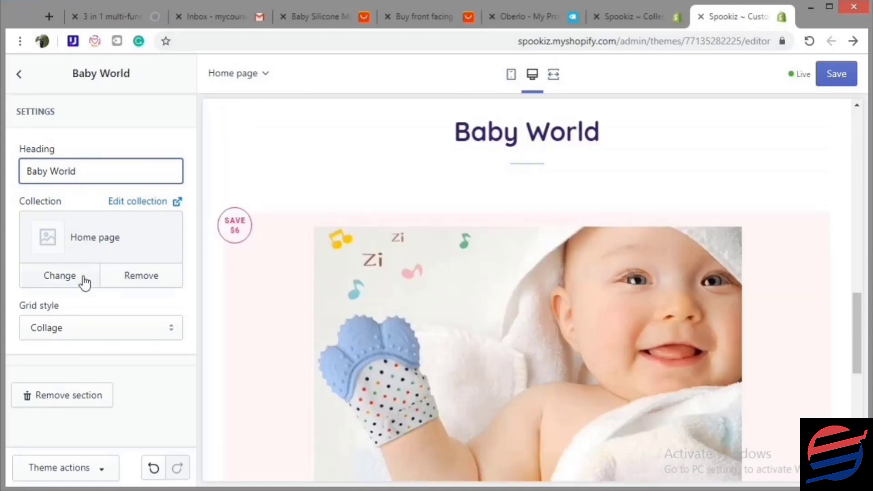
left_click(80, 281)
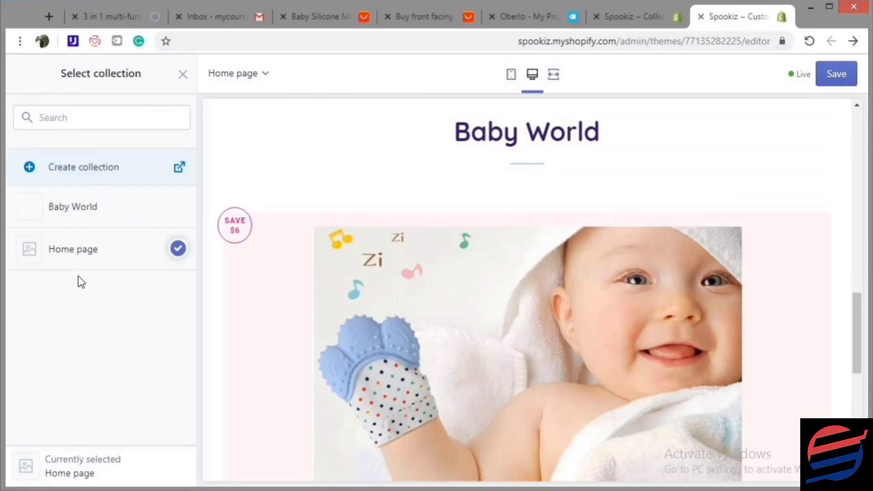
left_click(178, 207)
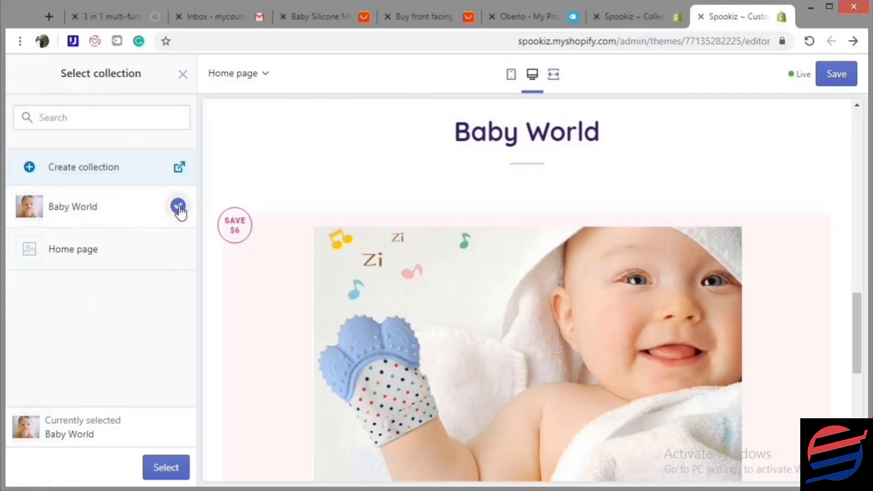
left_click(176, 468)
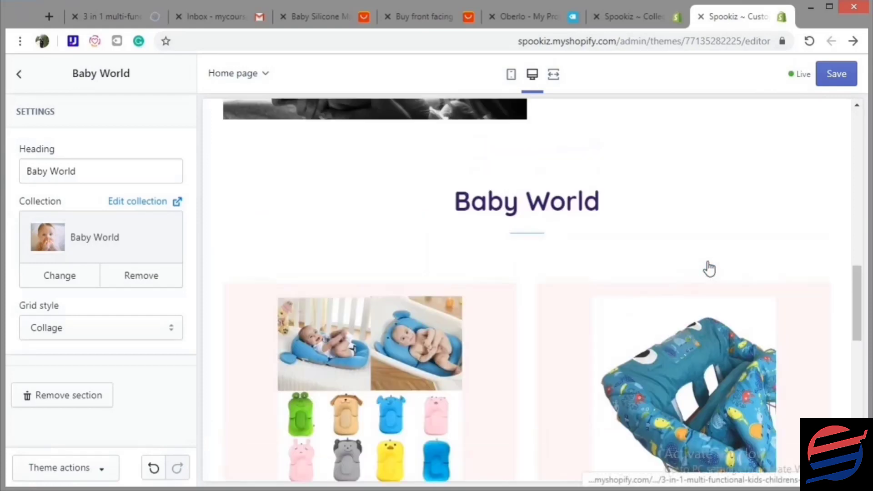
Review the Baby World section in the preview, try the Grid style for it, and switch it back to Collage.
scroll(708, 268, "down", 8)
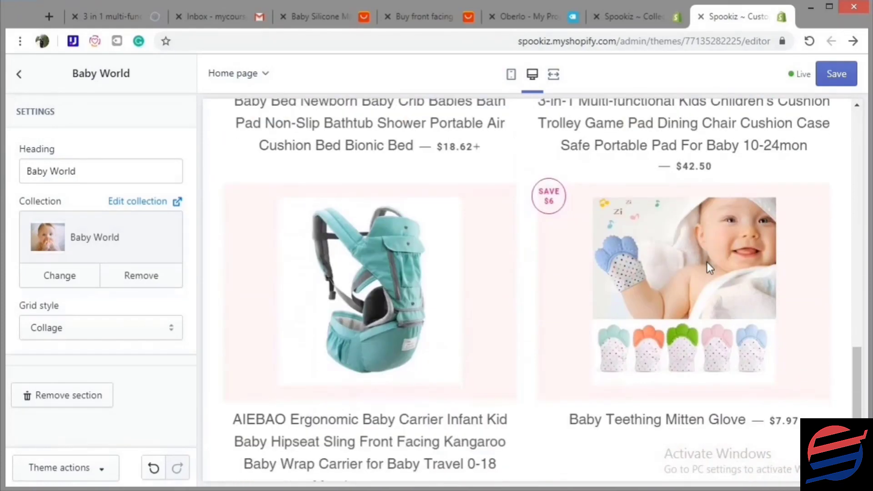
scroll(691, 278, "down", 5)
scroll(691, 278, "up", 10)
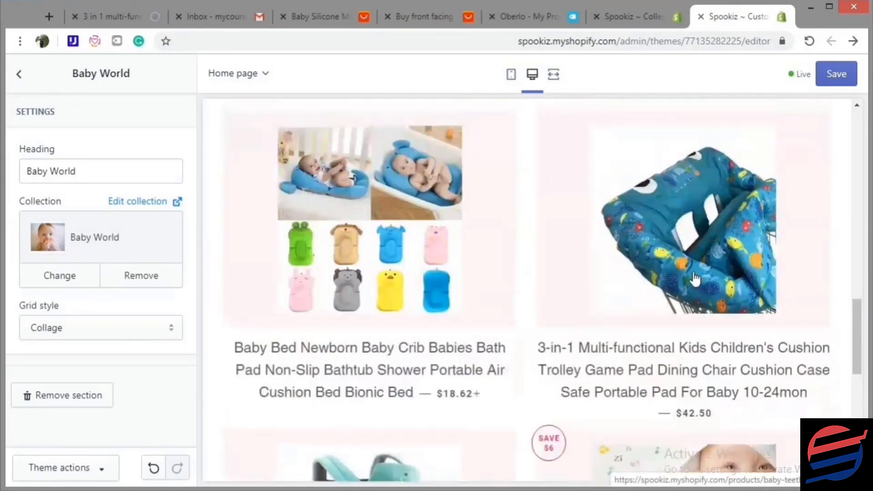
scroll(694, 278, "up", 7)
scroll(598, 347, "down", 3)
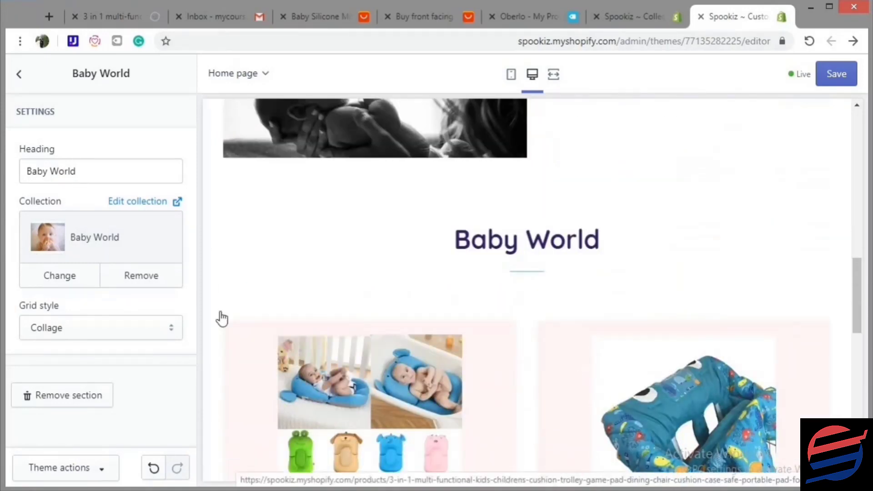
left_click(153, 334)
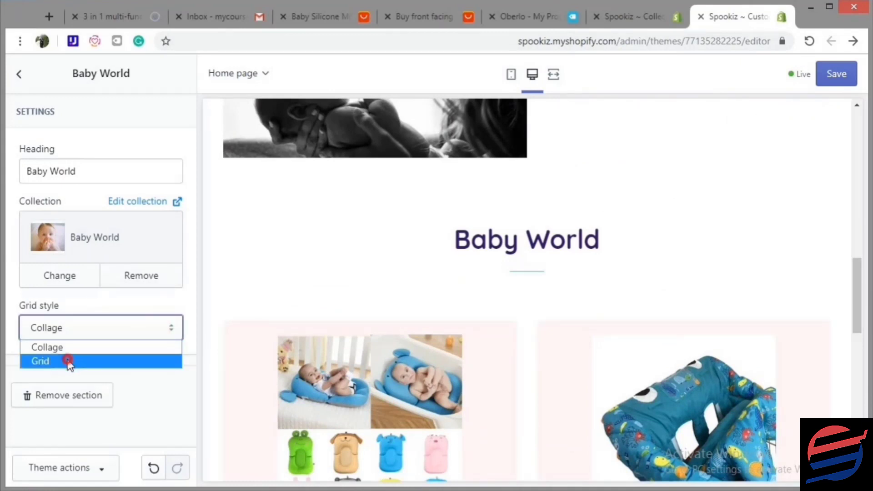
left_click(67, 362)
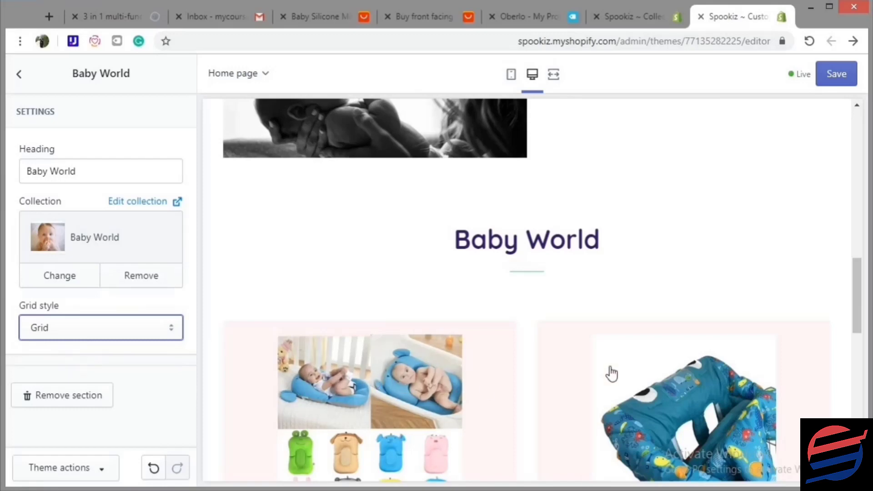
scroll(611, 373, "down", 7)
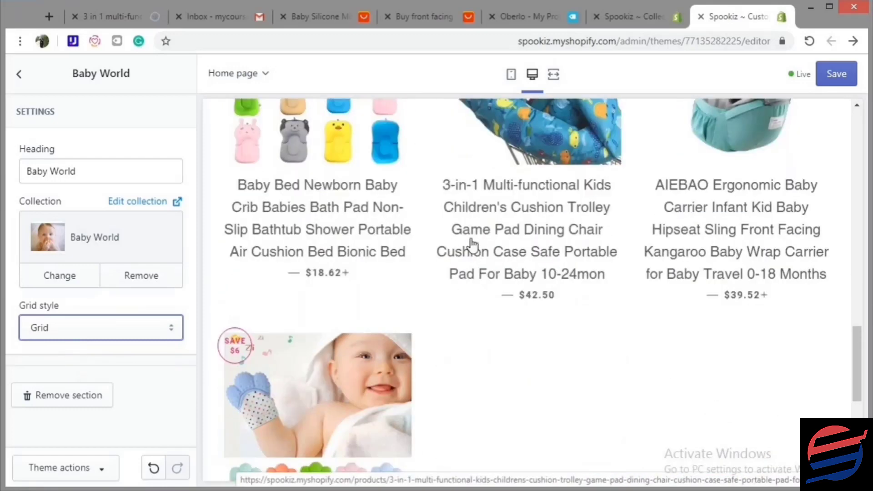
left_click(76, 325)
left_click(72, 348)
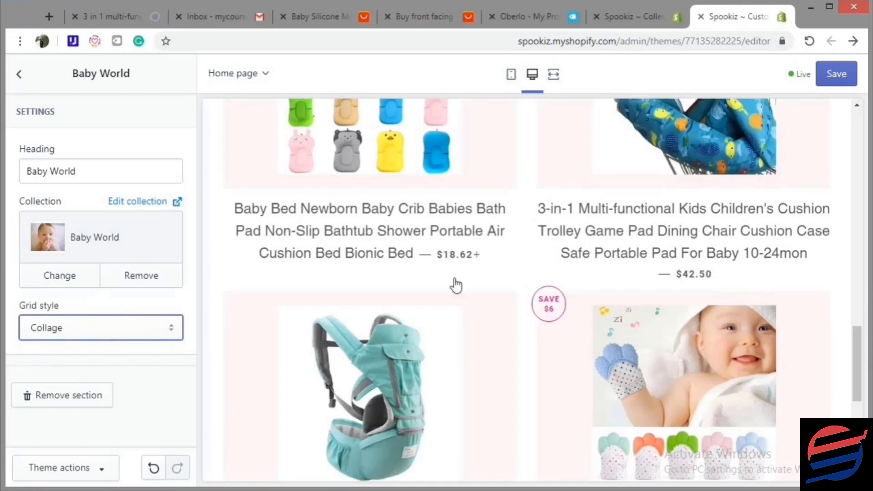
Check the home page preview around the Spookiz and Baby World sections and save the theme.
scroll(504, 225, "up", 2)
scroll(507, 231, "up", 5)
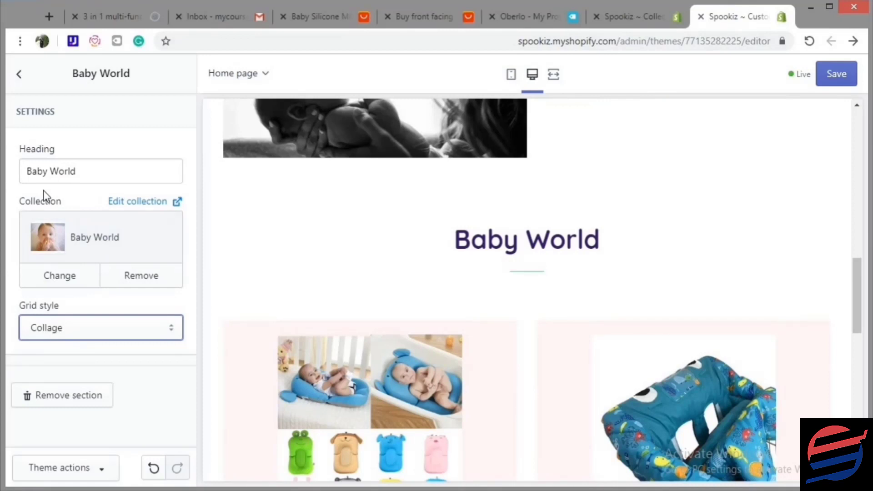
scroll(648, 239, "up", 3)
scroll(649, 239, "up", 1)
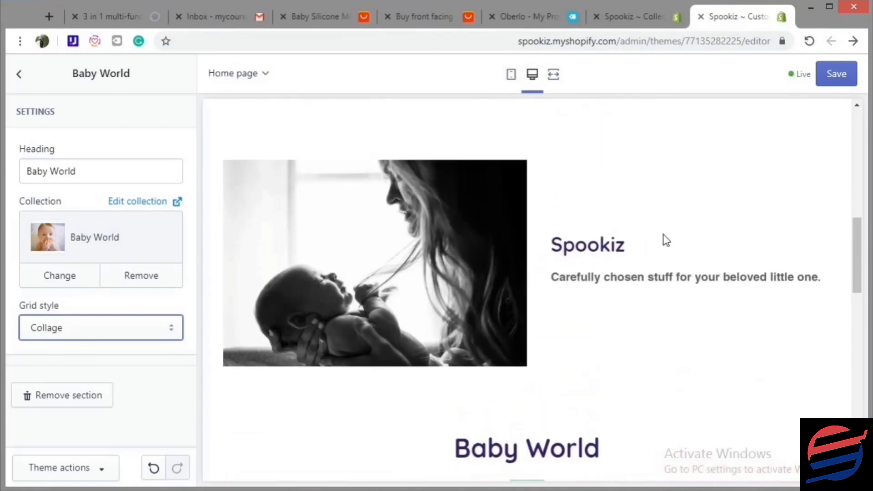
left_click(837, 74)
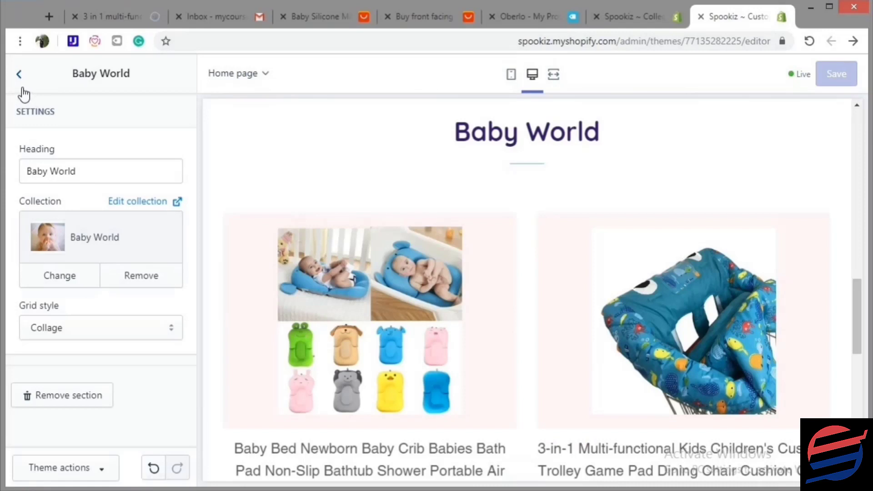
Return to the home page's section list and look through the section types that can be added.
left_click(19, 73)
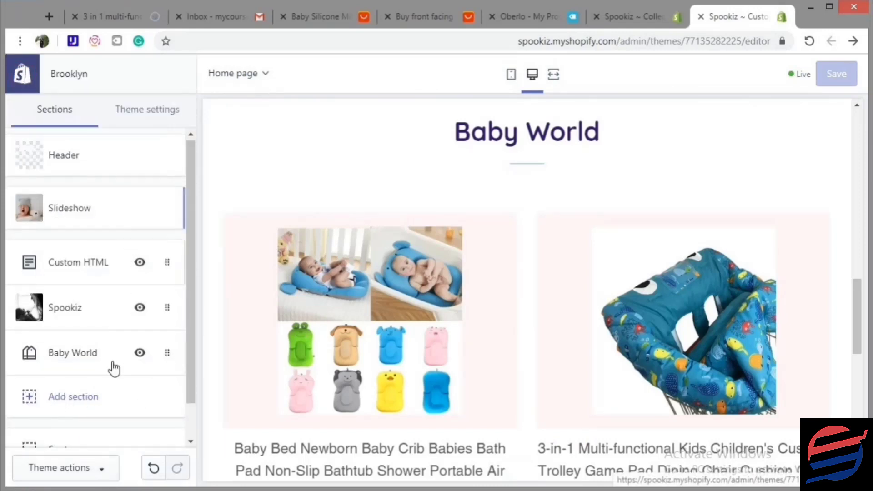
scroll(45, 321, "down", 1)
left_click(80, 366)
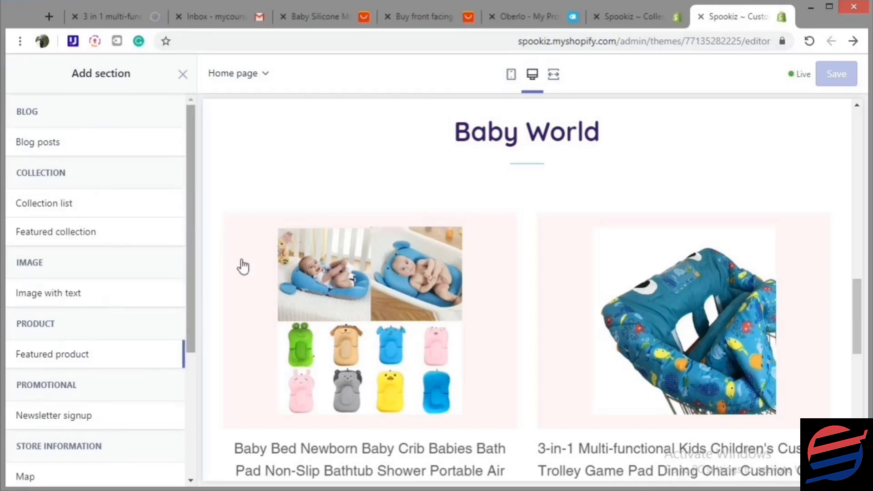
scroll(158, 332, "down", 2)
scroll(152, 355, "down", 2)
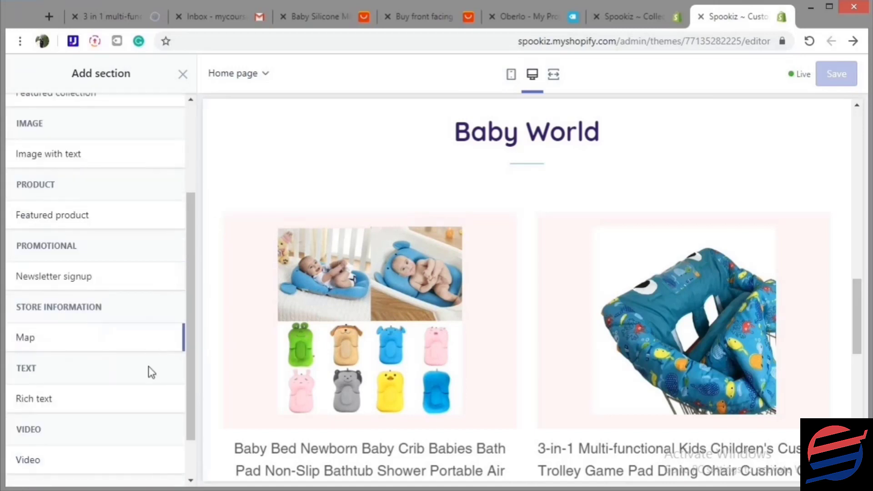
scroll(146, 403, "down", 2)
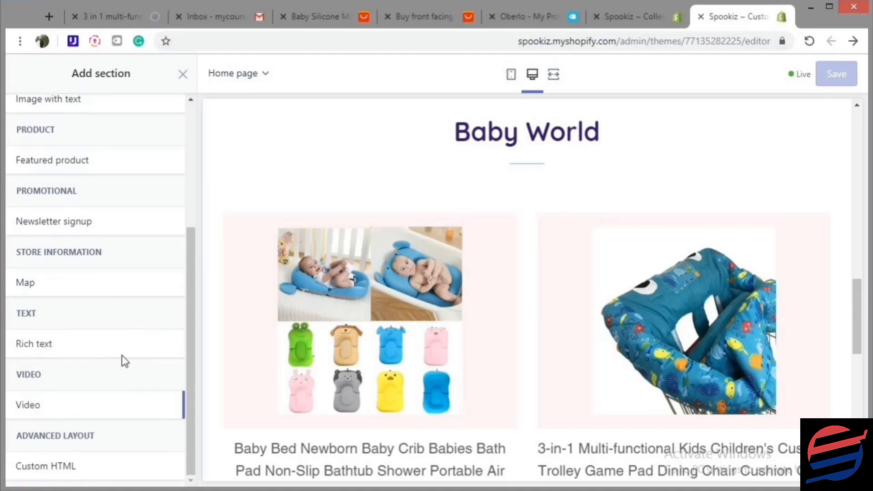
left_click(184, 75)
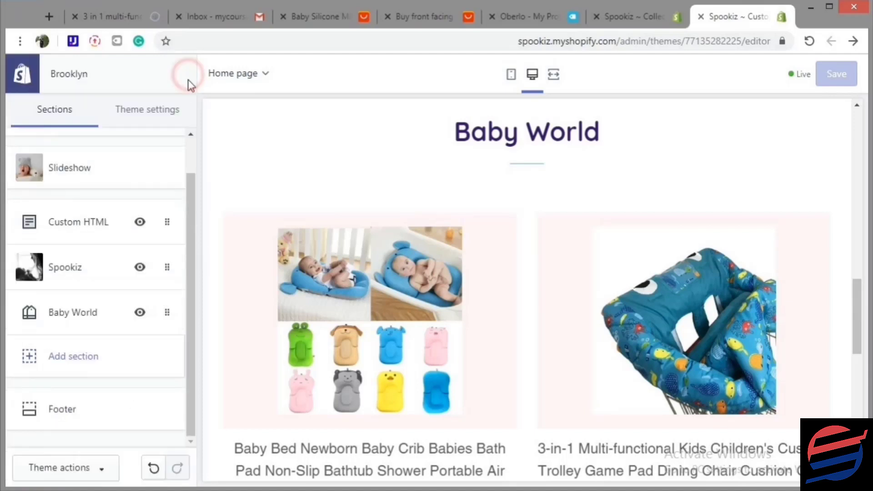
Add a Featured product section showing the Baby Teething Mitten Glove to the home page and save the theme.
left_click(86, 357)
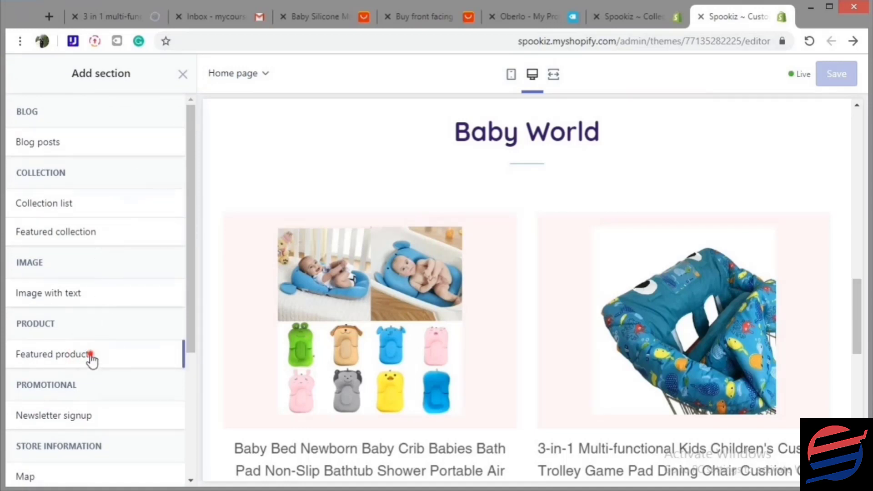
left_click(91, 358)
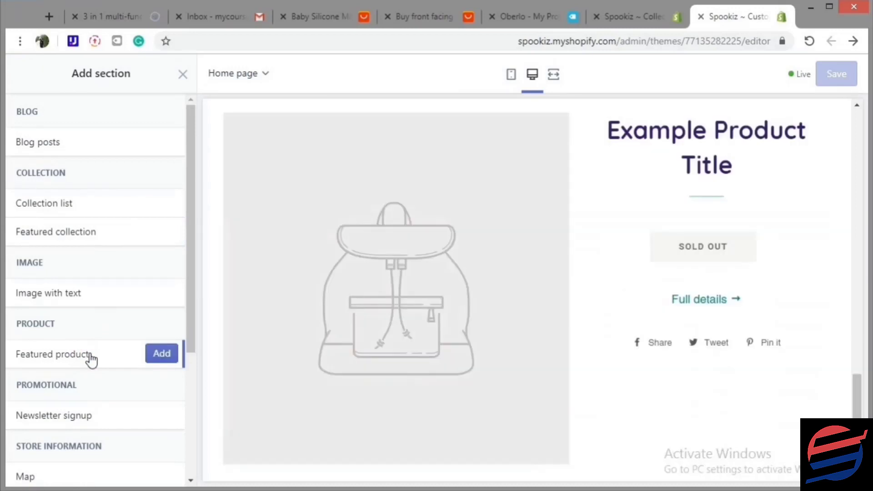
left_click(161, 355)
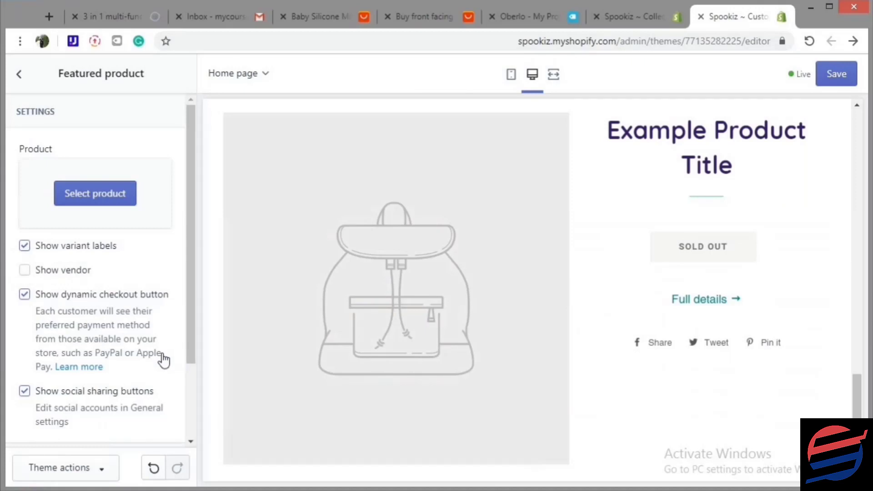
left_click(109, 196)
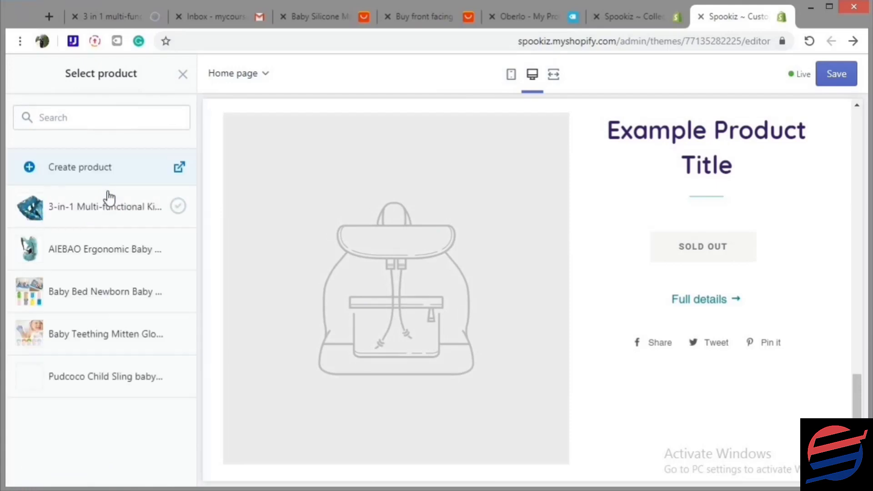
left_click(64, 340)
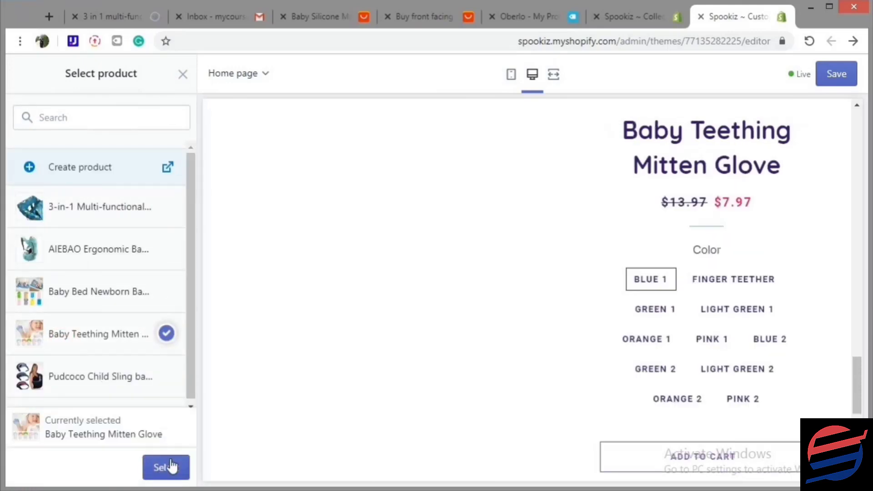
left_click(168, 467)
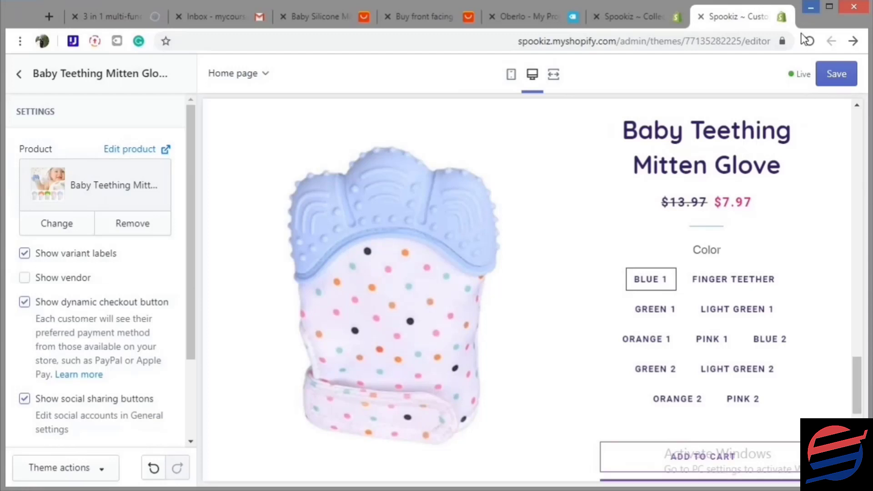
left_click(844, 77)
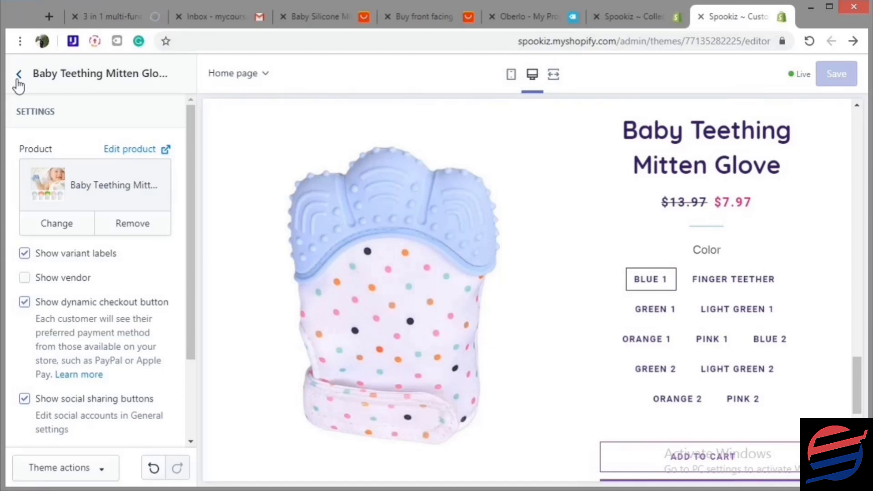
left_click(18, 79)
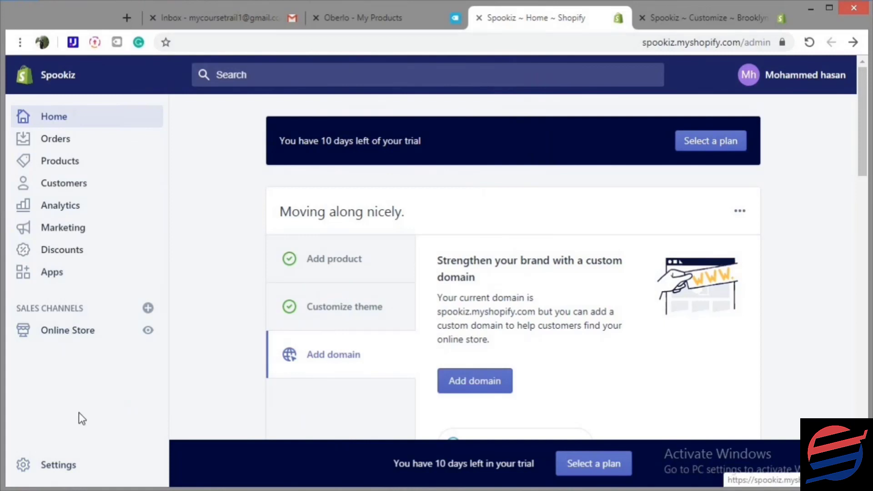
Open the store's Payment providers settings and look over the available payment options.
left_click(72, 466)
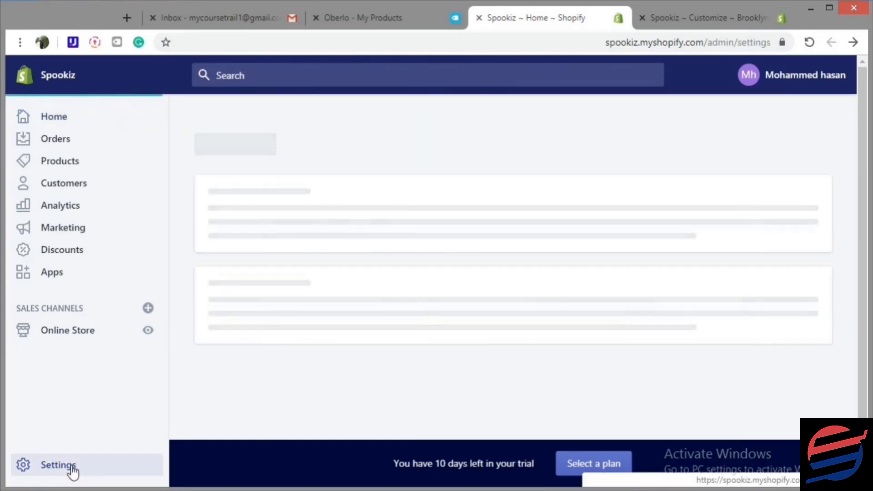
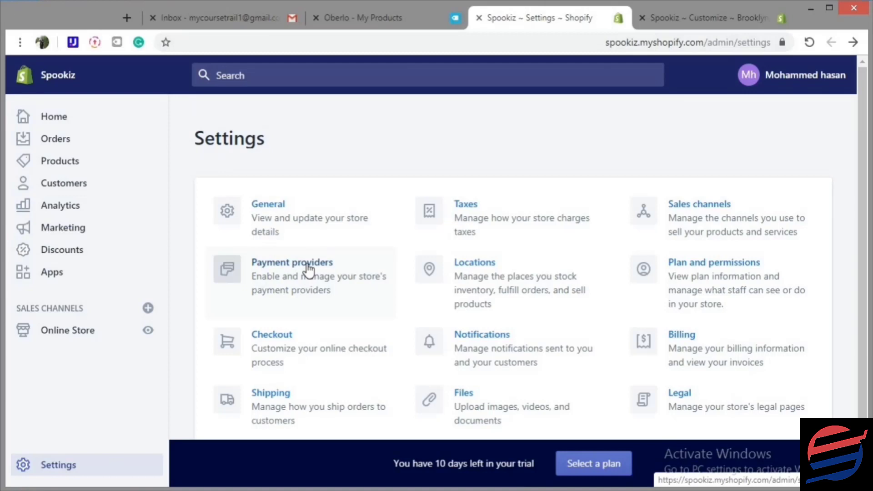
left_click(308, 270)
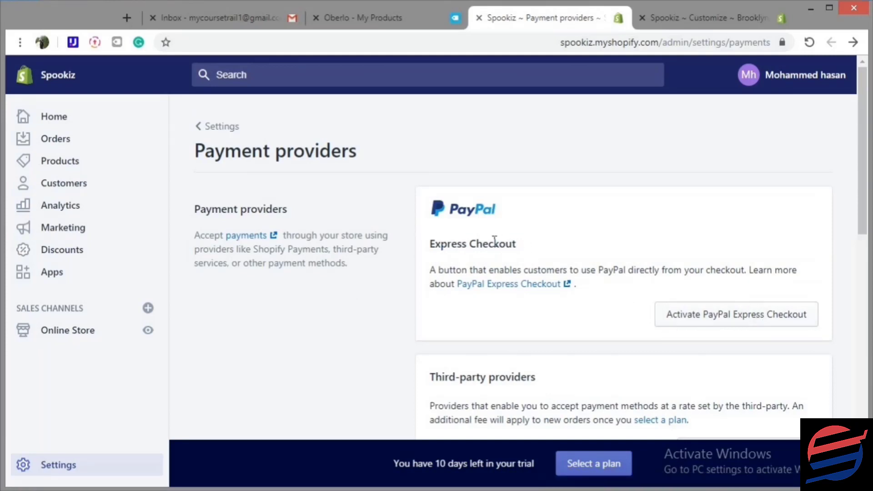
scroll(589, 267, "down", 5)
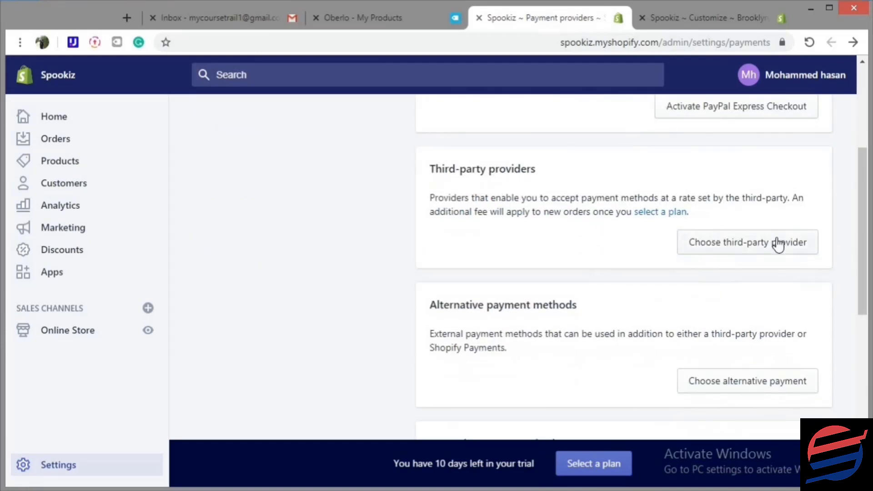
Open the list of third-party payment providers and check which ones are available for the store's country.
left_click(756, 243)
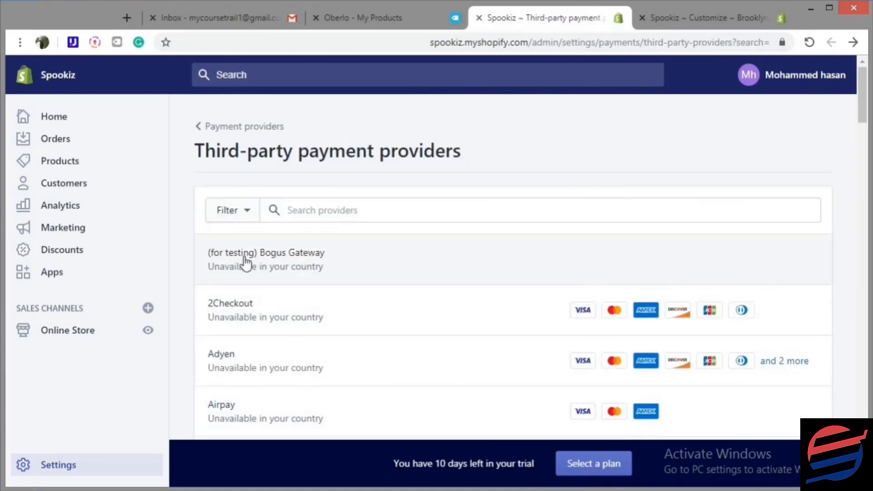
scroll(244, 296, "down", 5)
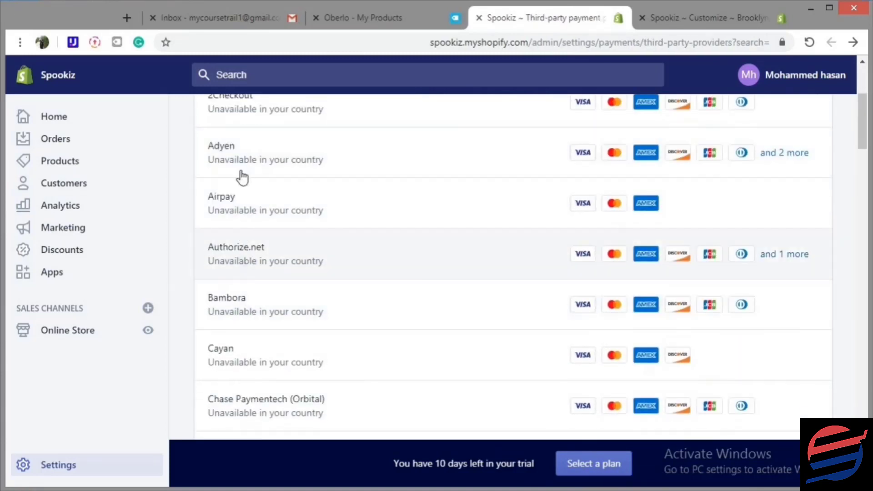
scroll(242, 177, "down", 6)
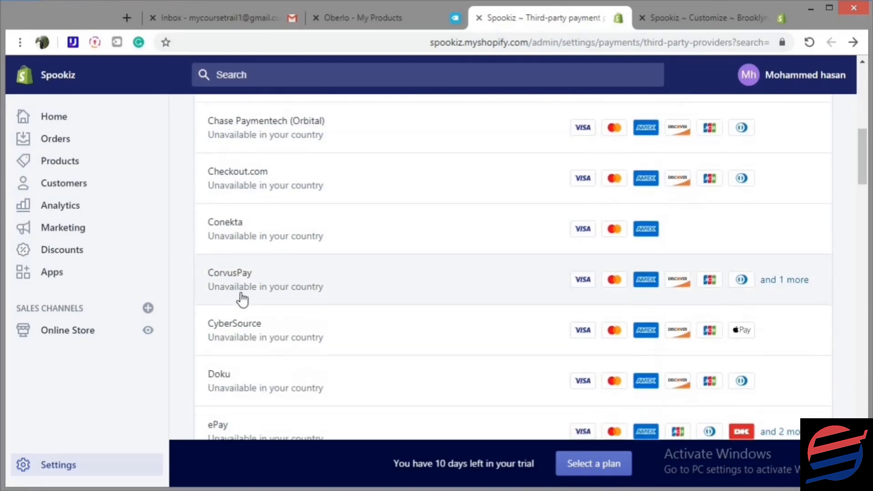
scroll(243, 299, "down", 4)
scroll(320, 313, "up", 1)
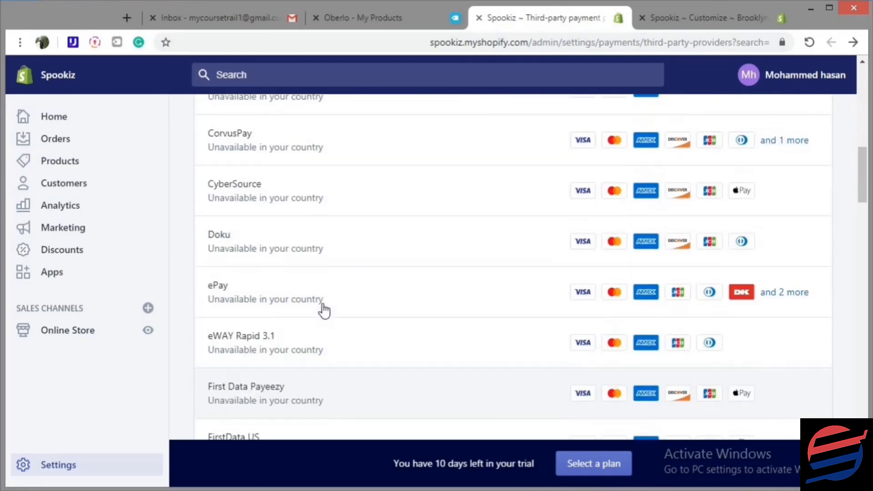
scroll(323, 311, "up", 14)
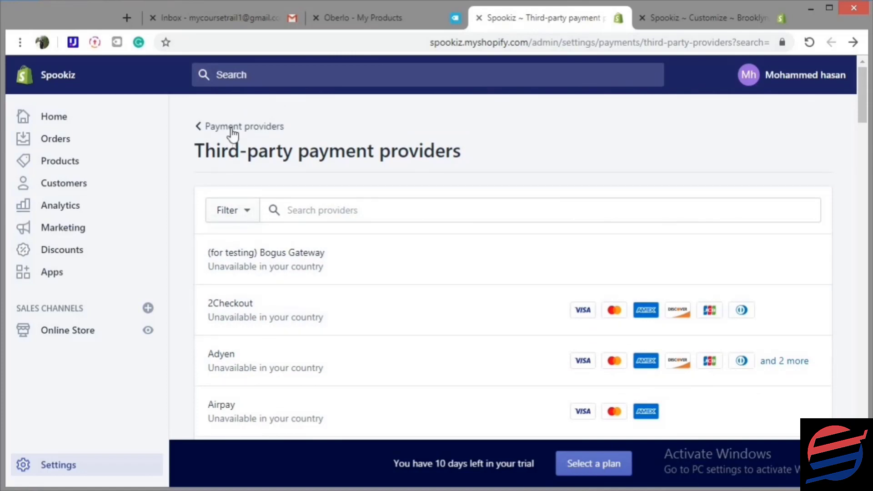
Return to the Payment providers settings and look over the third-party, alternative and manual payment methods.
left_click(232, 128)
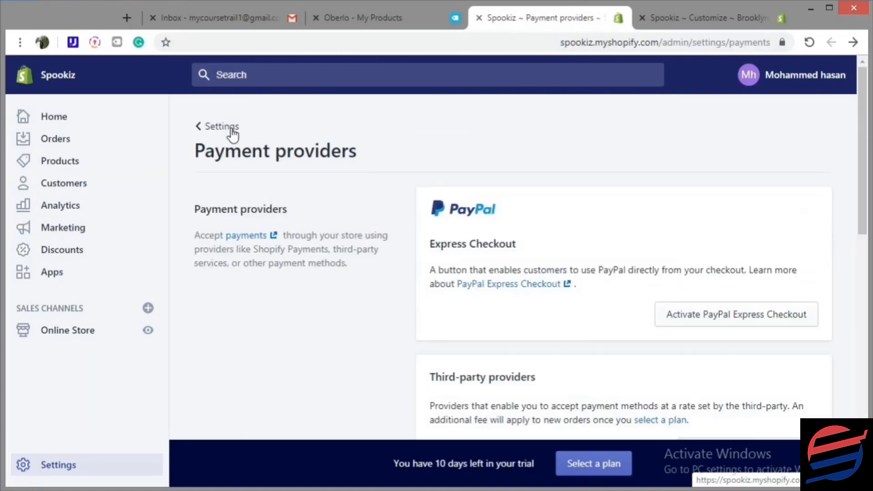
scroll(595, 313, "down", 3)
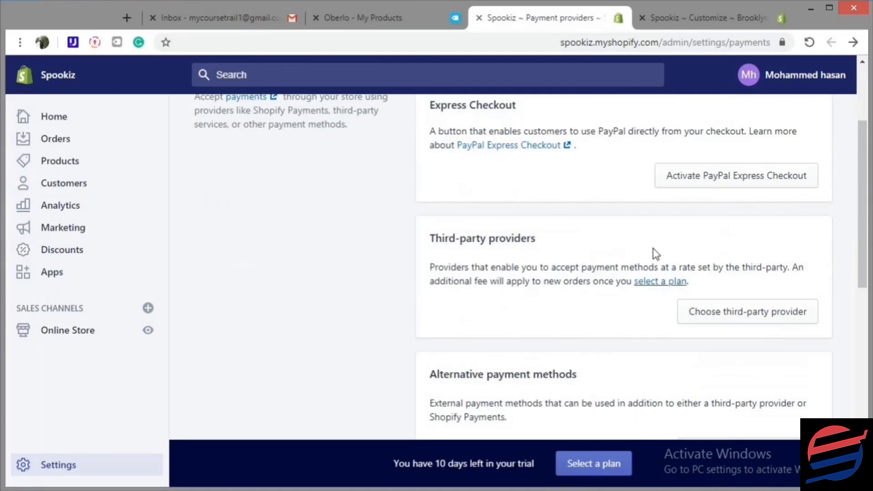
scroll(754, 285, "down", 3)
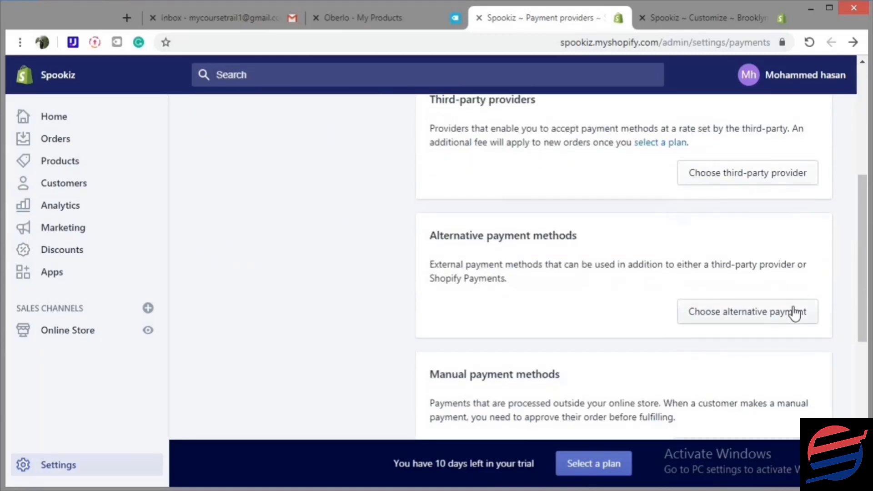
scroll(779, 321, "down", 2)
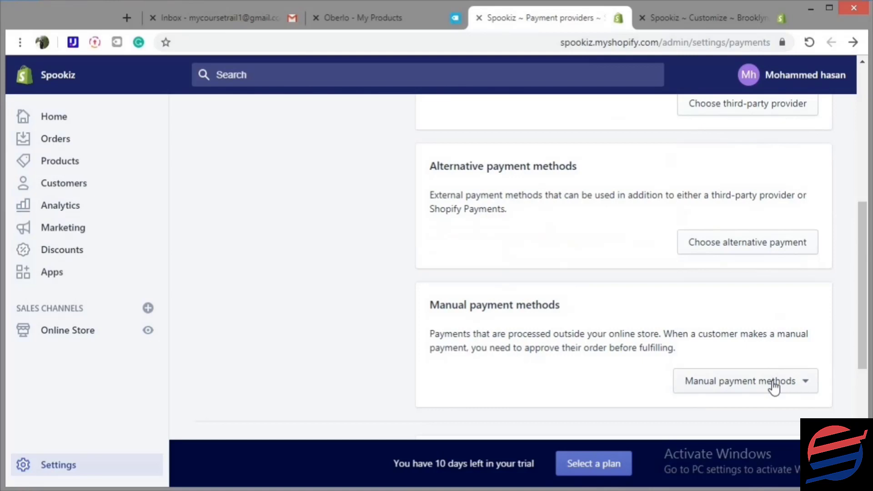
scroll(242, 187, "up", 10)
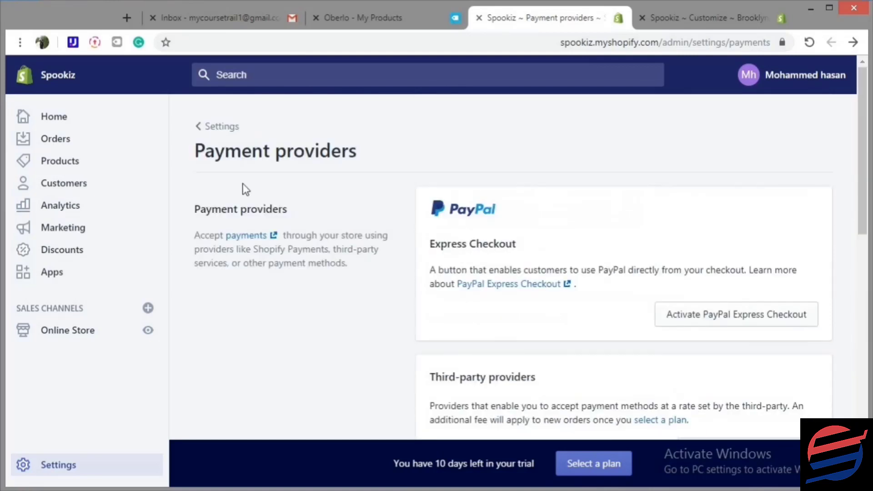
Open the store's Checkout settings and set customer contact so that customers can only check out using email.
left_click(219, 133)
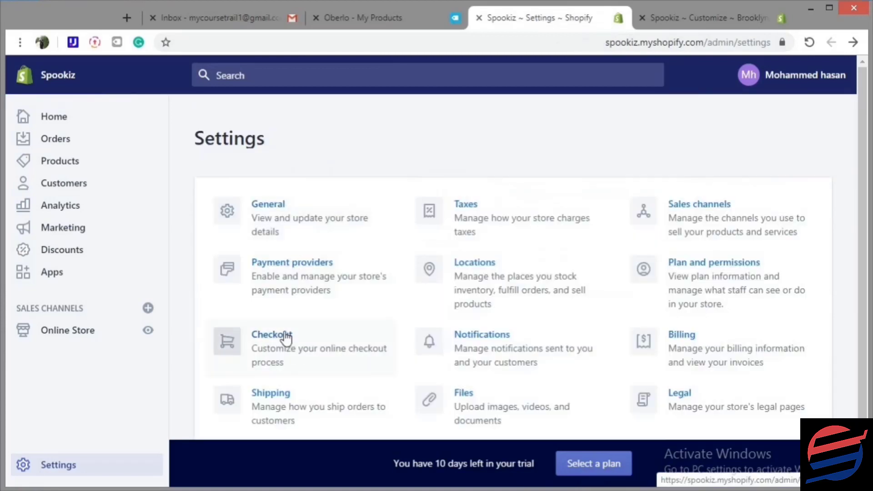
left_click(284, 336)
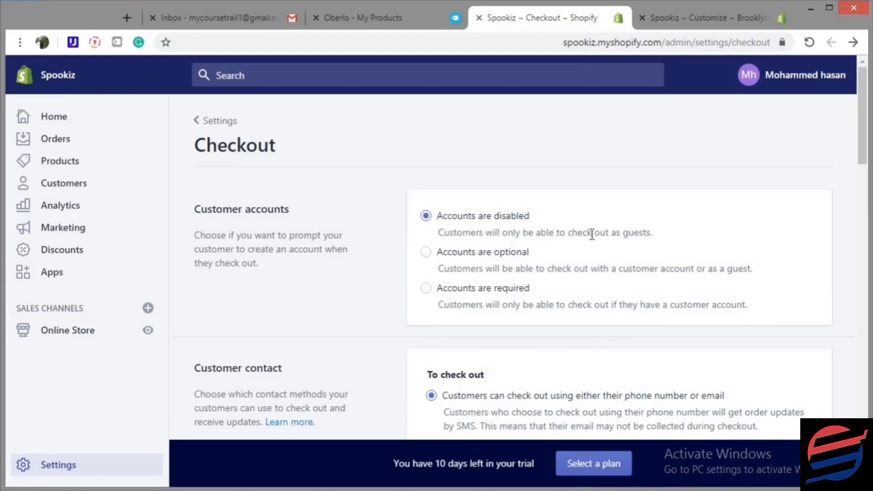
scroll(559, 318, "down", 3)
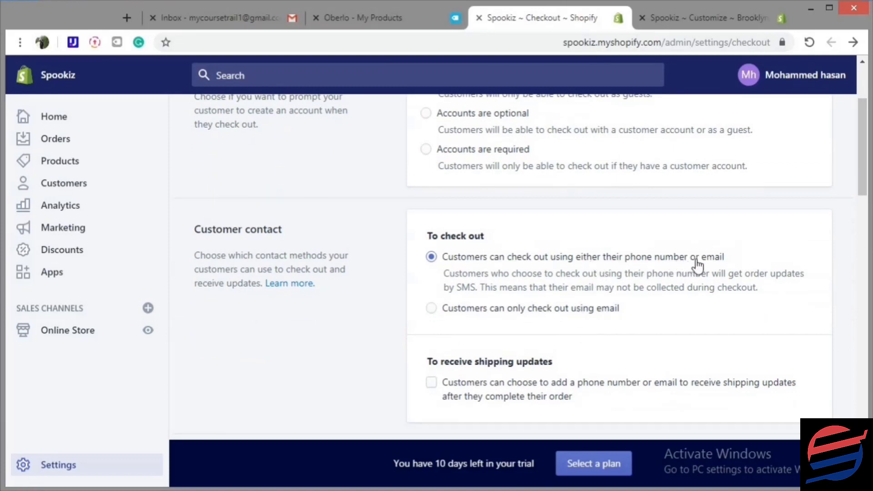
left_click(431, 309)
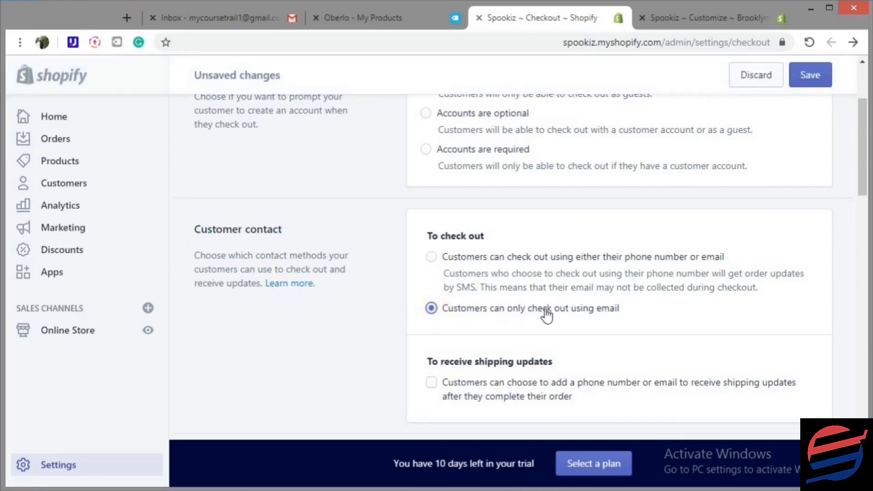
Require both first and last name for the full name in the checkout form options.
scroll(561, 332, "down", 1)
scroll(559, 328, "down", 2)
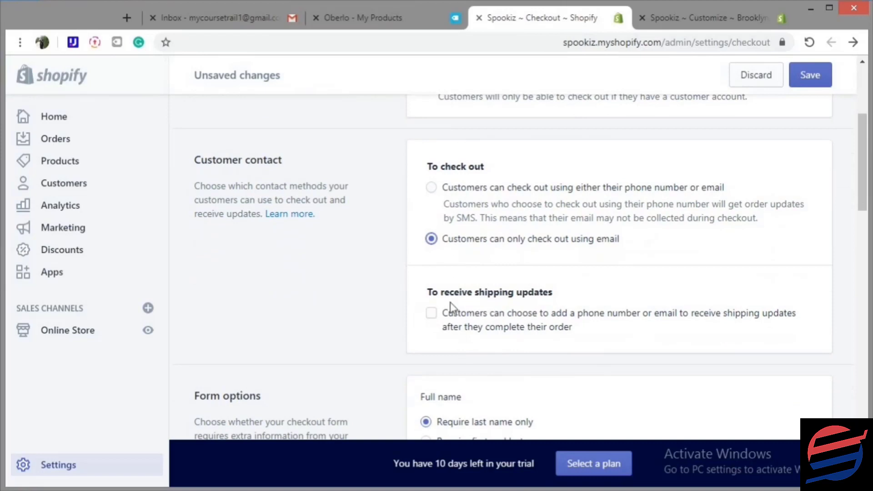
scroll(497, 322, "down", 5)
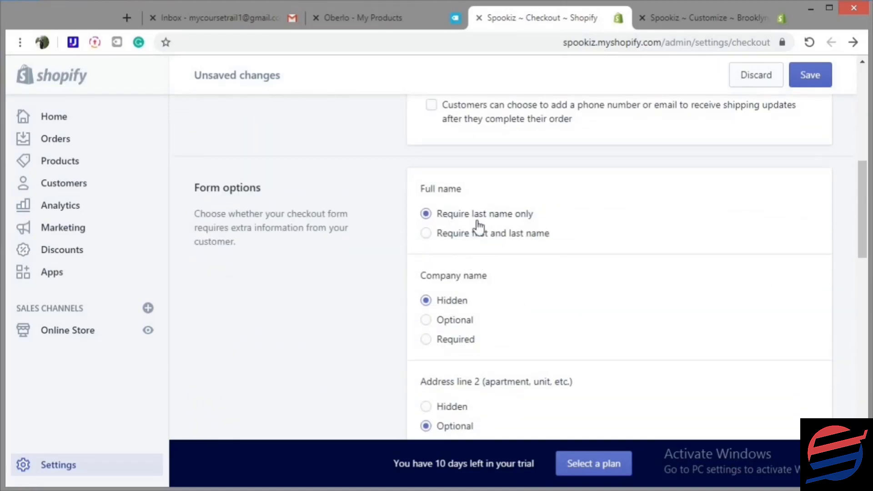
left_click(488, 235)
scroll(456, 272, "down", 2)
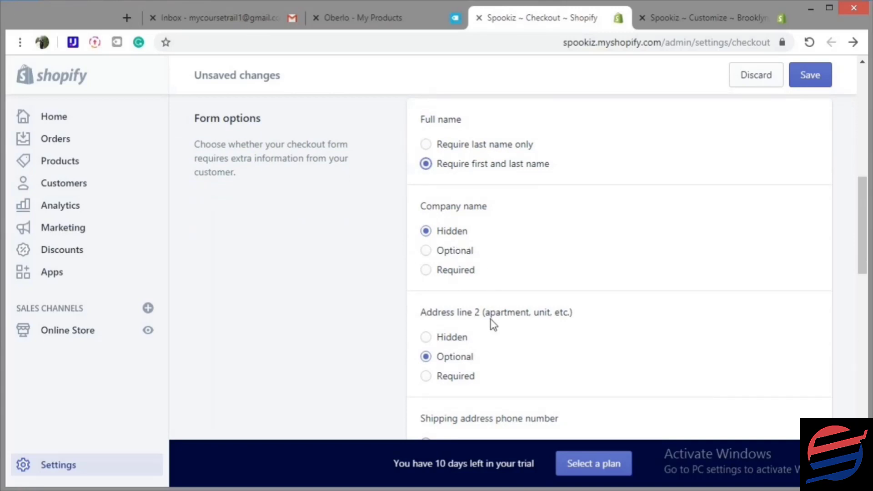
Preselect the email marketing sign-up option at checkout and save the checkout settings.
scroll(491, 320, "down", 3)
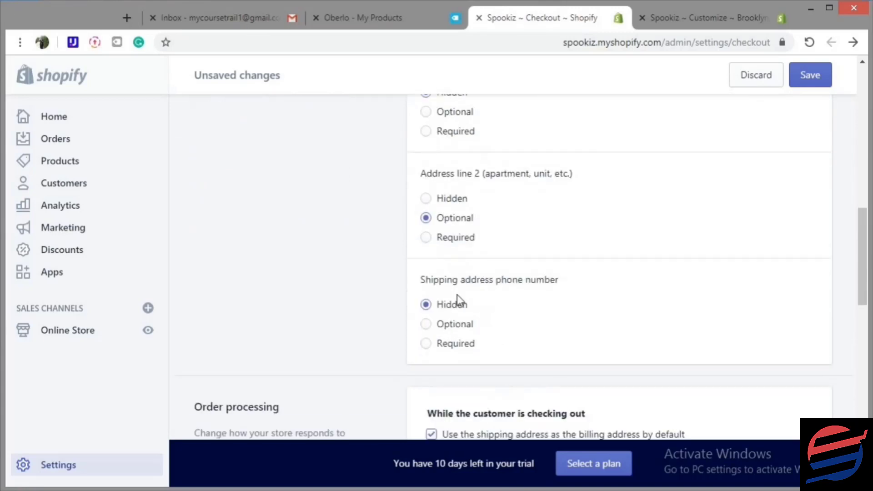
scroll(499, 314, "down", 2)
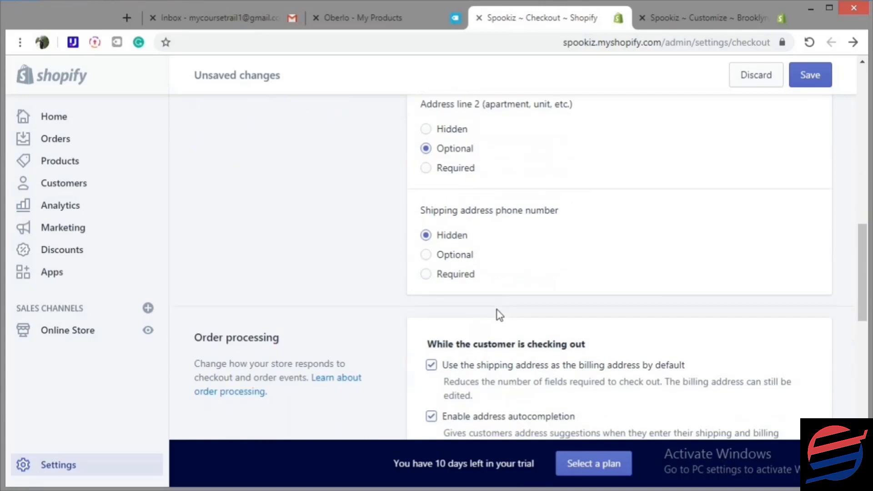
scroll(497, 334, "down", 5)
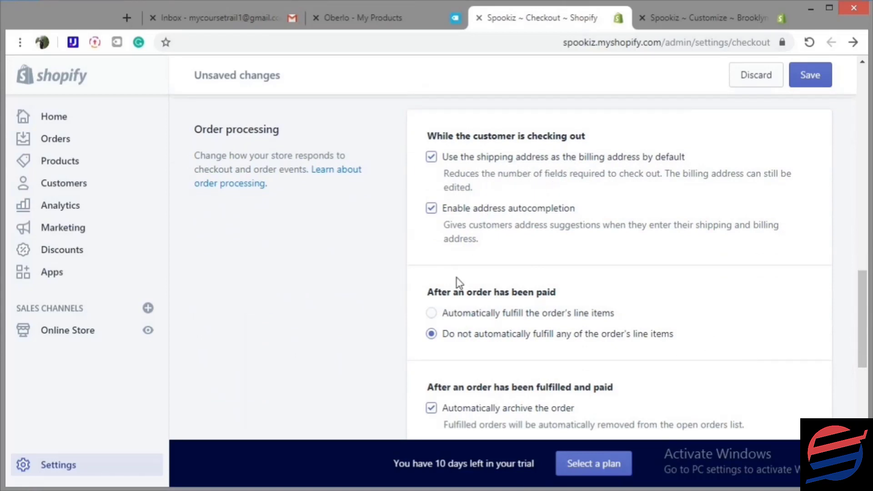
scroll(475, 264, "down", 2)
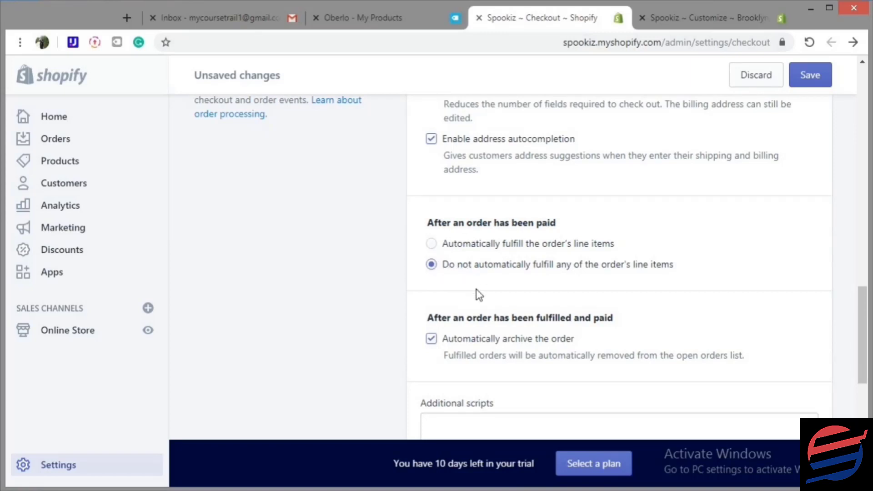
scroll(477, 291, "down", 3)
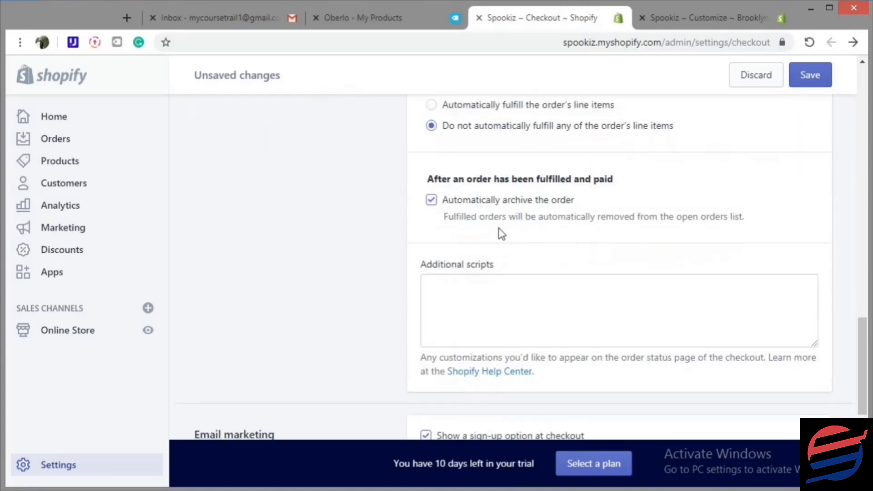
scroll(460, 238, "down", 3)
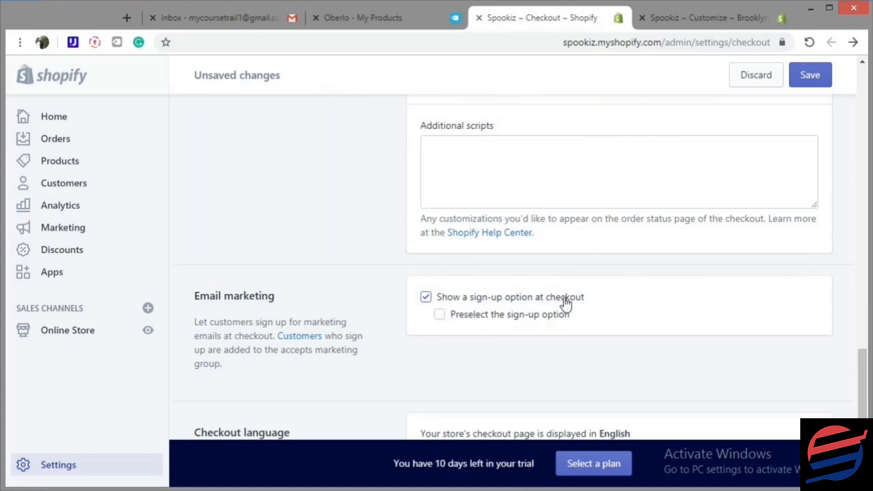
left_click(442, 324)
scroll(455, 318, "down", 2)
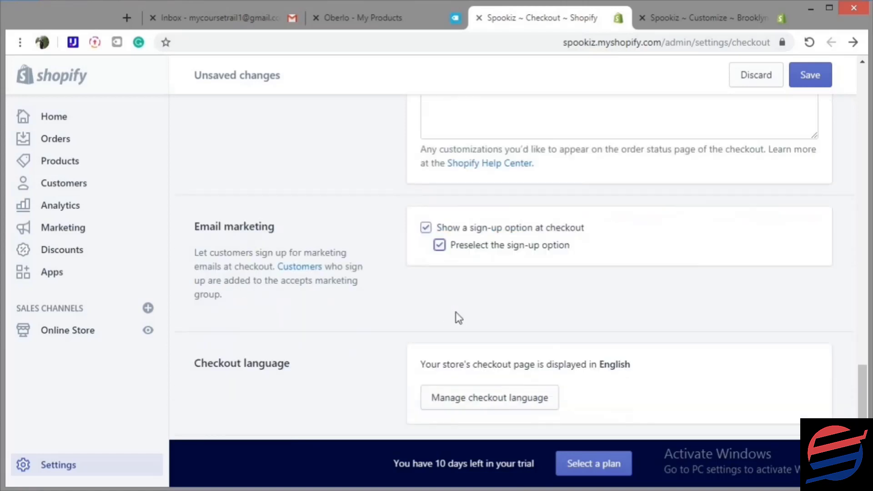
scroll(458, 318, "down", 1)
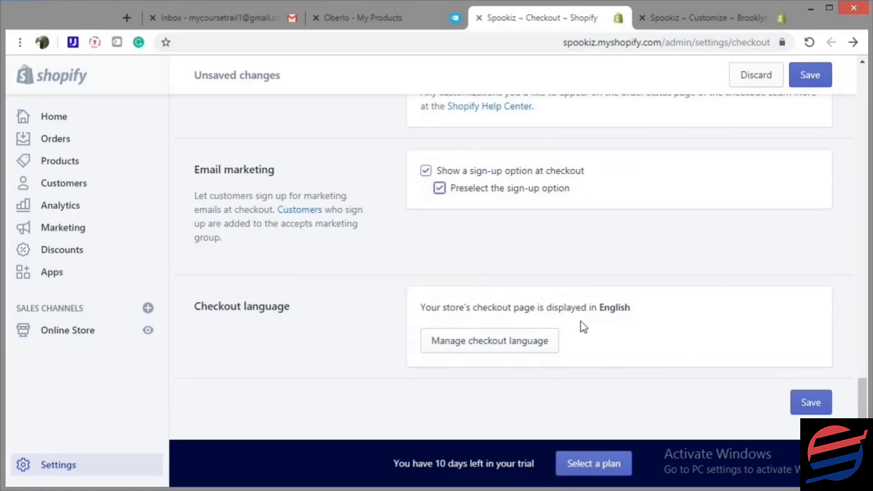
left_click(822, 412)
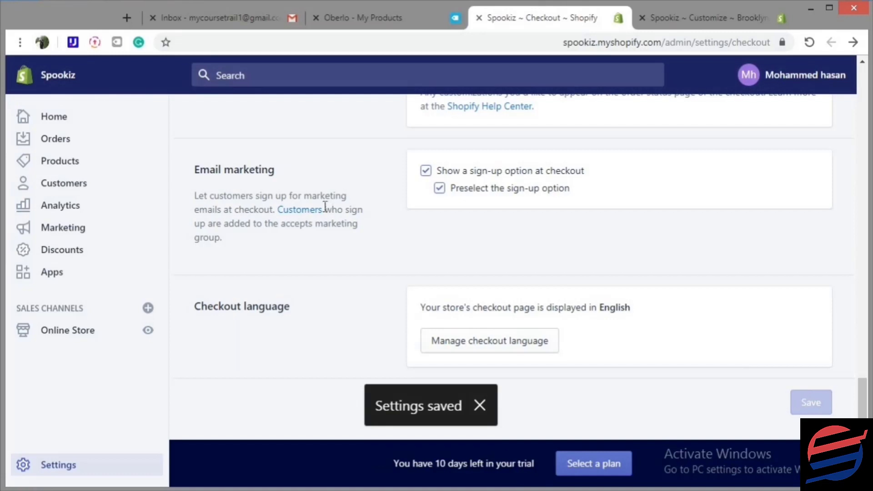
Open the store's Shipping settings and go to the shipping zones in the general profile's rates.
scroll(272, 236, "up", 15)
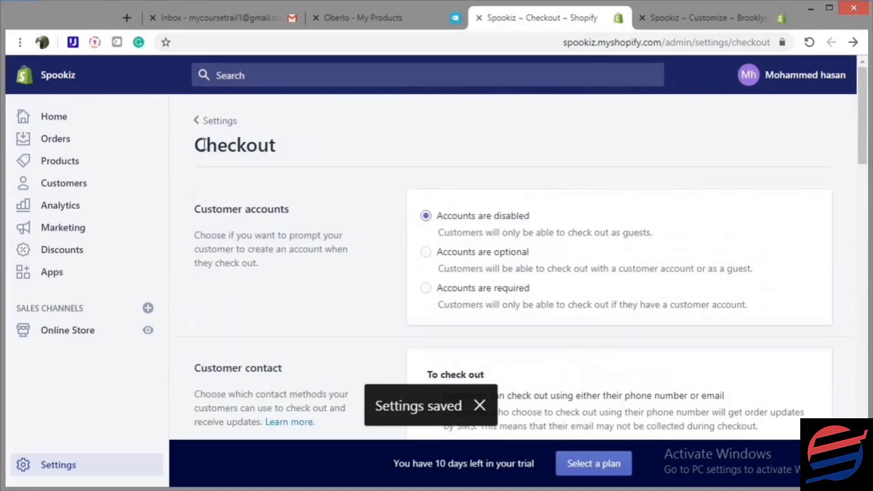
left_click(227, 126)
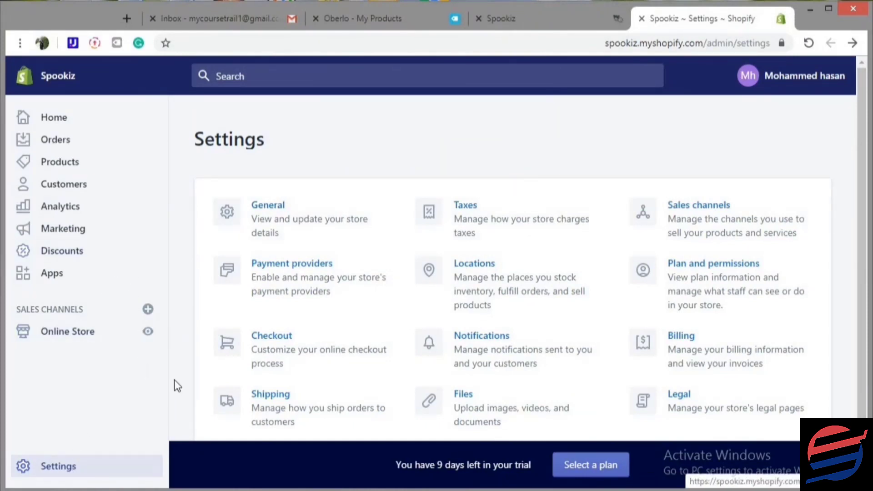
left_click(297, 403)
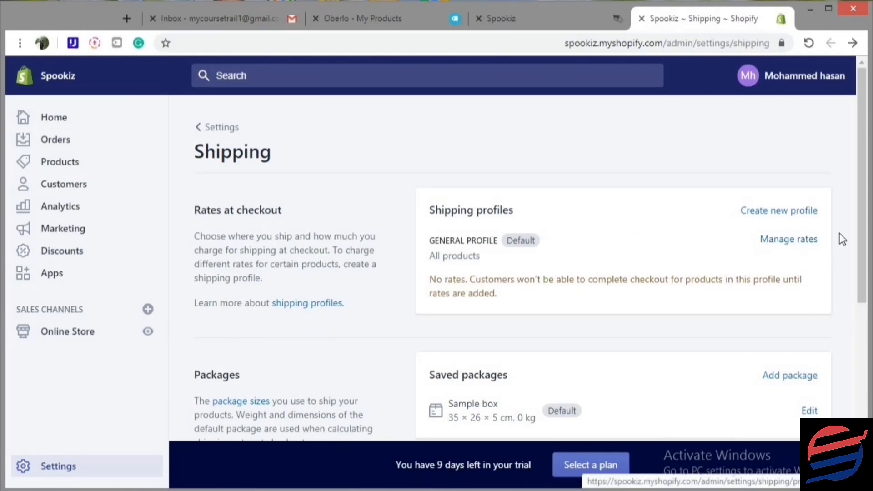
left_click(808, 241)
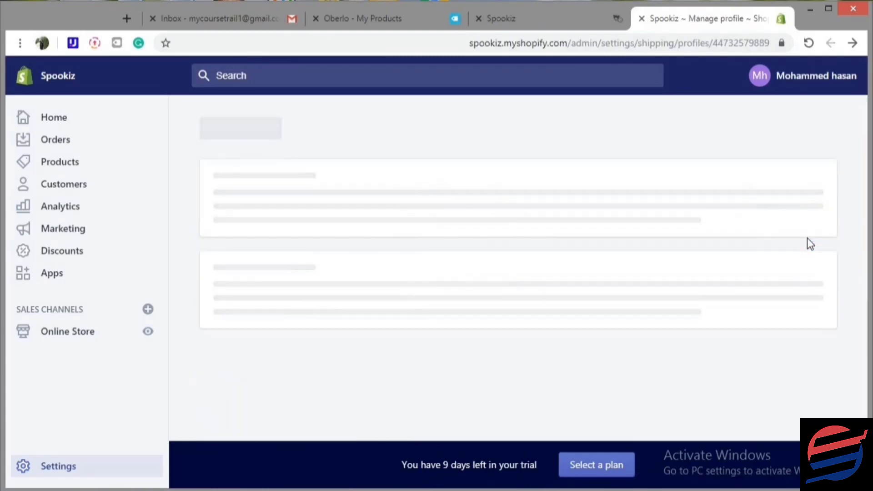
scroll(612, 239, "down", 9)
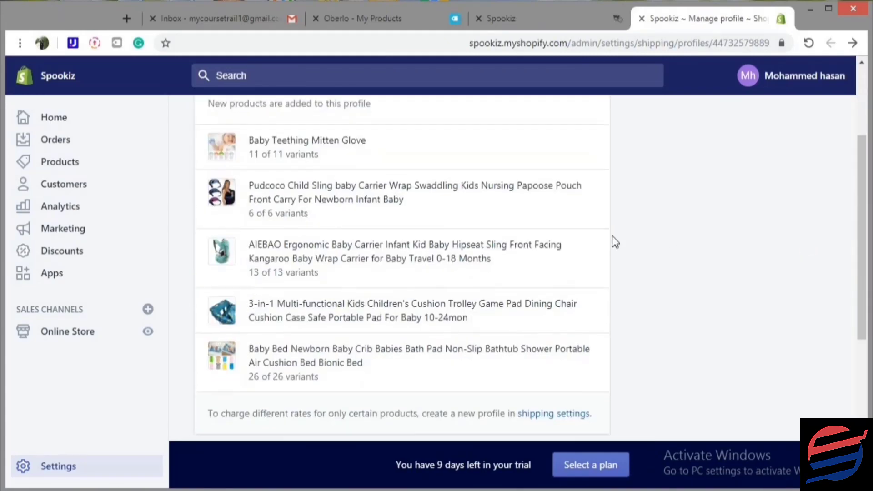
scroll(595, 241, "down", 1)
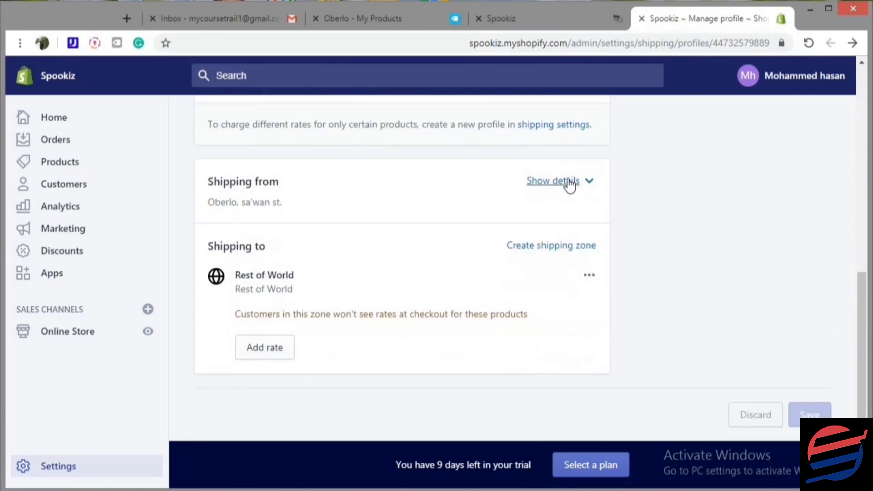
Start a new shipping zone named "big 4" and include the United Kingdom and the United States.
left_click(588, 246)
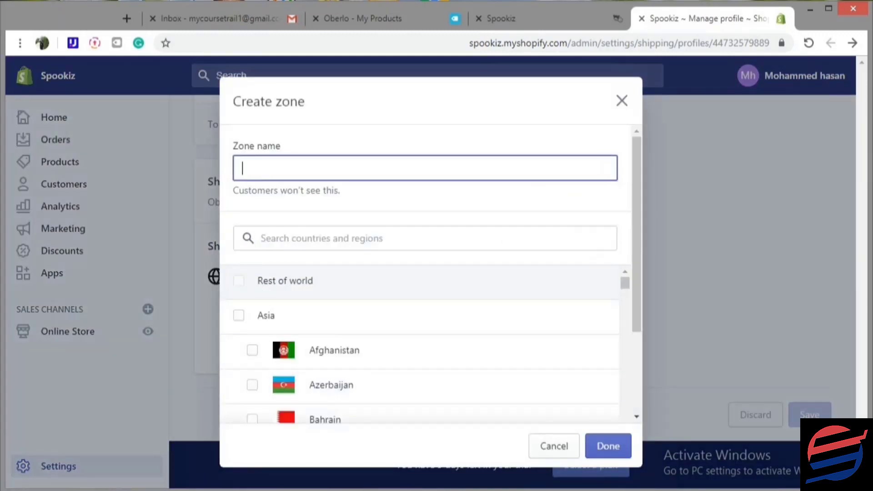
type("big 4")
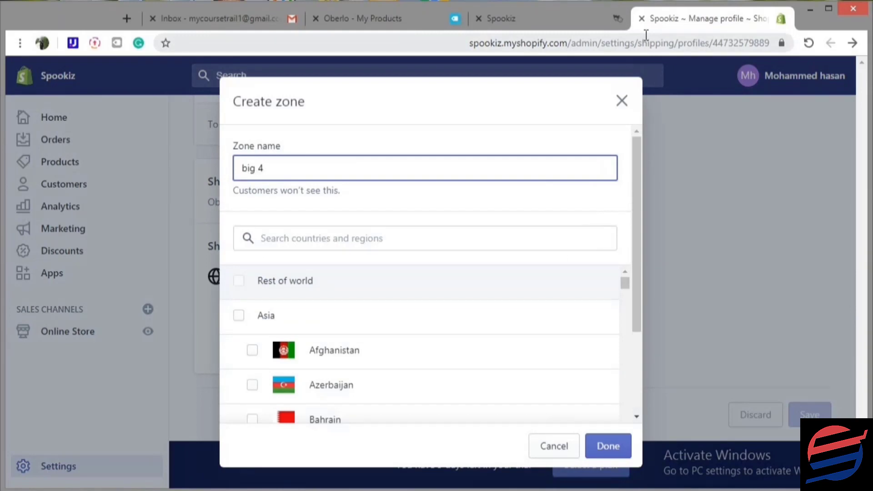
left_click(301, 238)
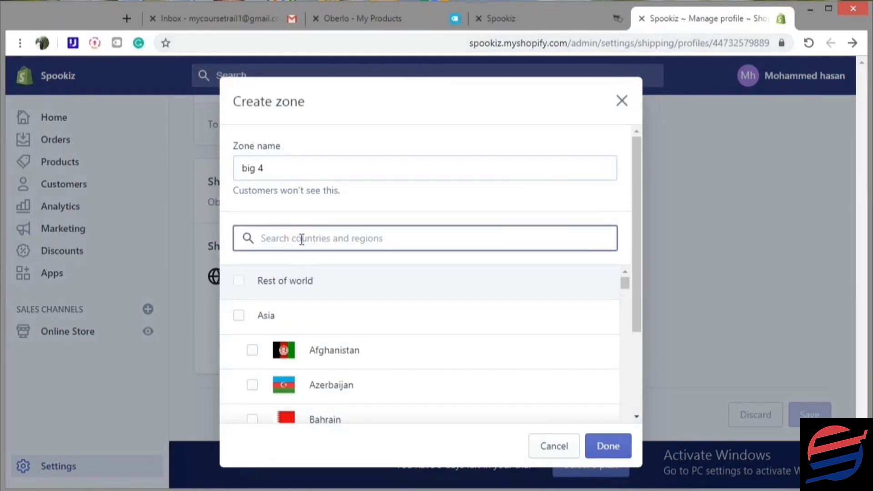
type("unit")
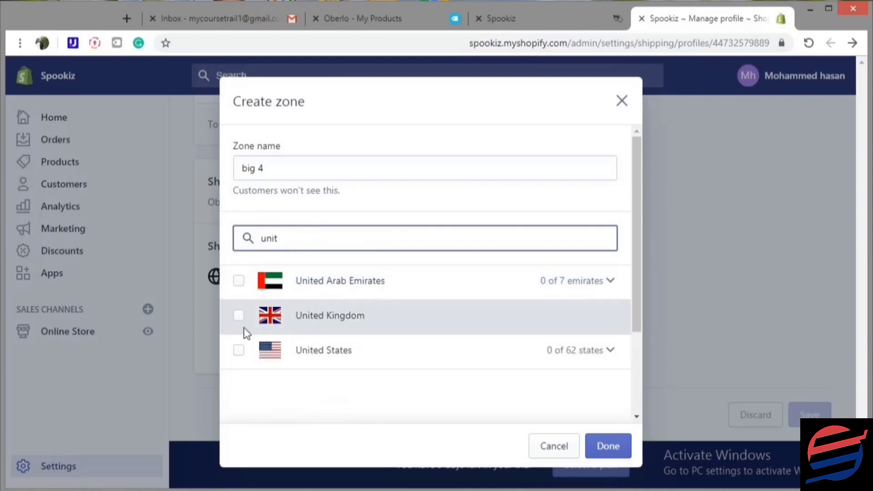
left_click(238, 316)
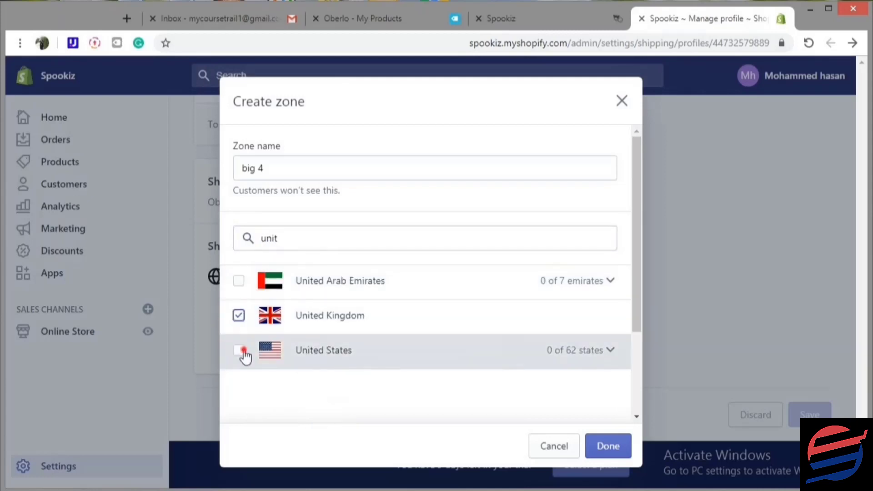
left_click(238, 350)
Search the zone's countries for "aust" and include Australia with all its states and territories.
left_click(319, 238)
double_click(320, 238)
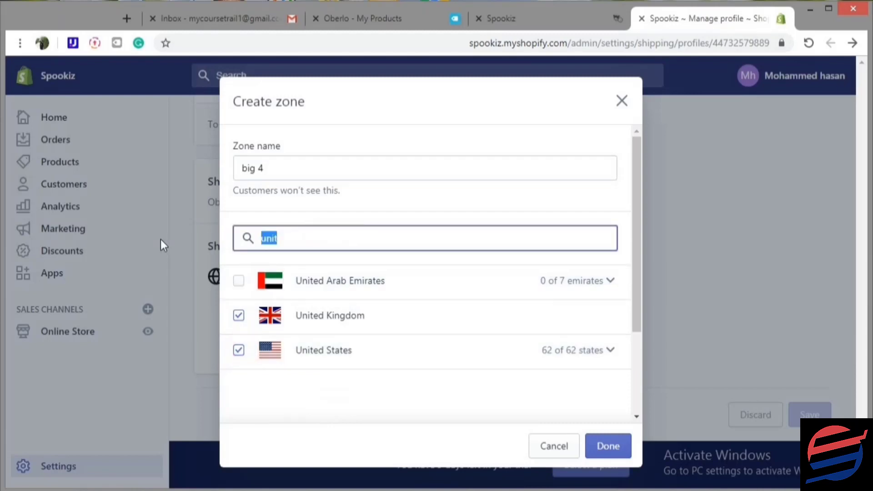
type("aust")
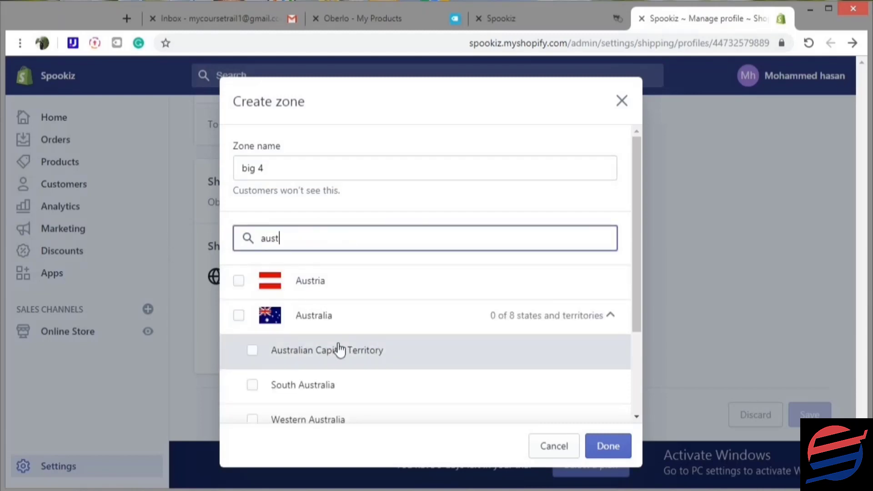
left_click(239, 316)
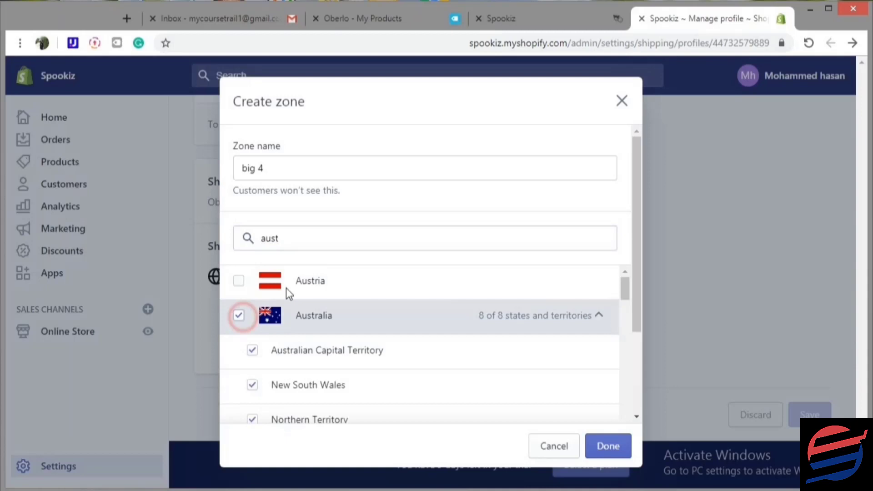
Search the zone's countries for "can", include Canada, finish the "big 4" zone, and show its full country list.
double_click(303, 237)
type("can")
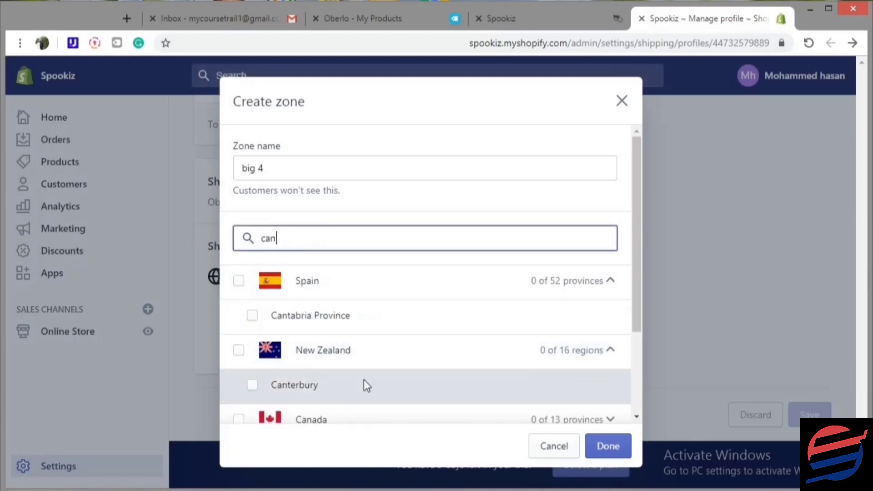
left_click(238, 421)
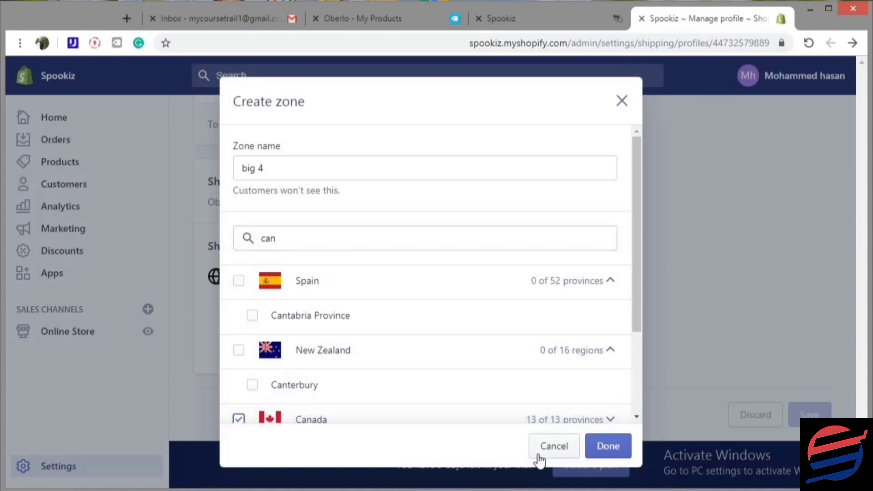
left_click(597, 447)
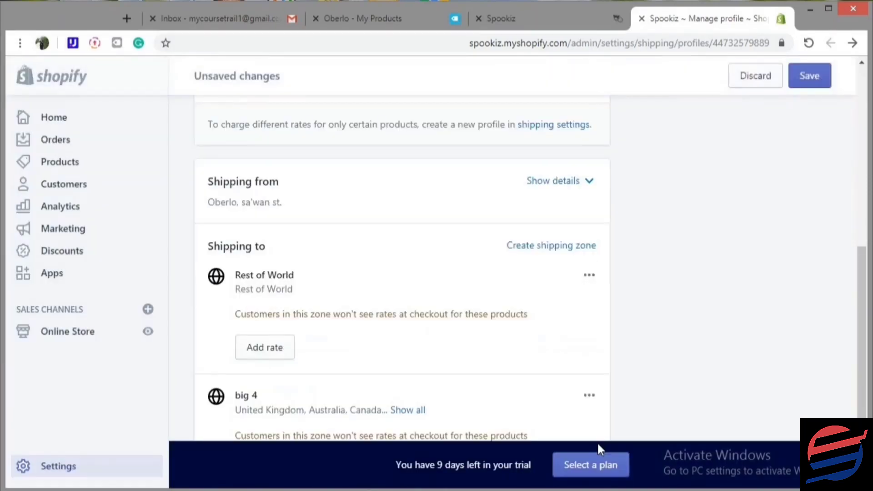
scroll(545, 405, "down", 3)
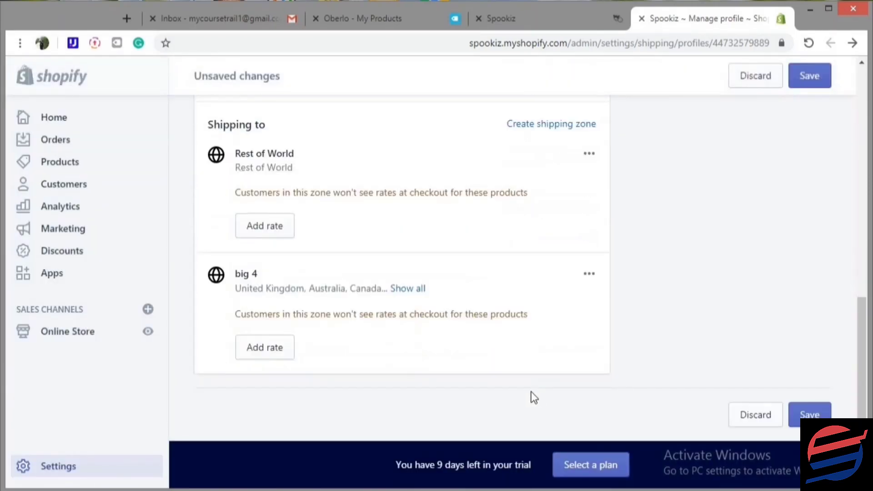
left_click(403, 288)
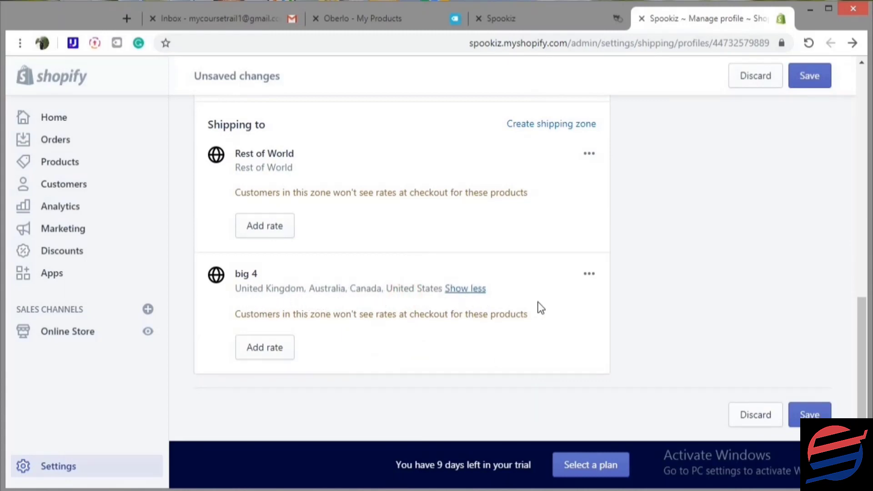
Start a new shipping rate for the "big 4" zone and name it "Free over 30$".
left_click(290, 349)
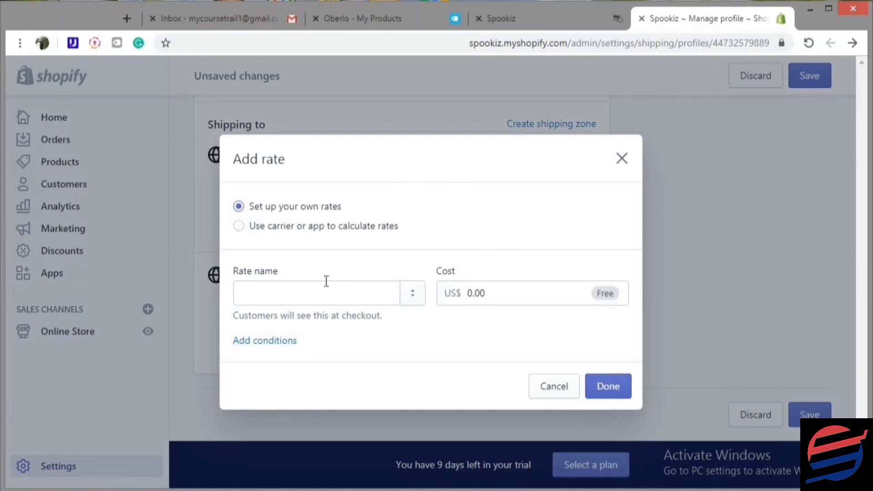
left_click(358, 302)
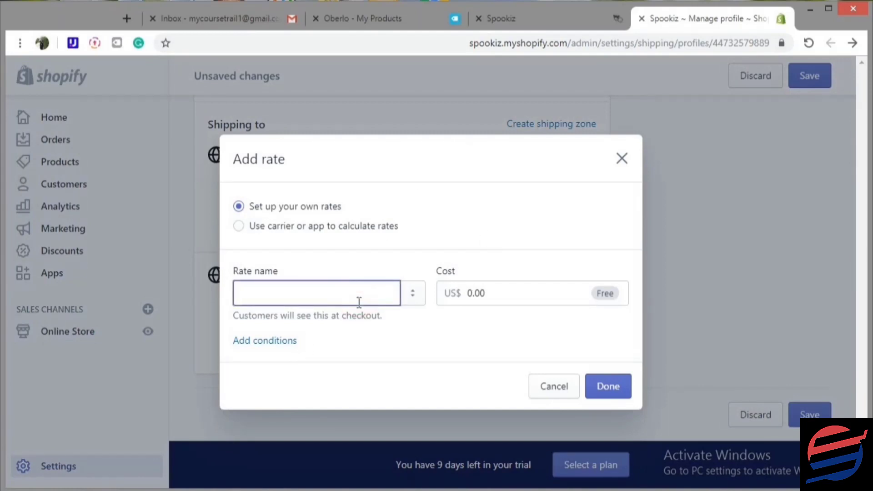
type("Fre")
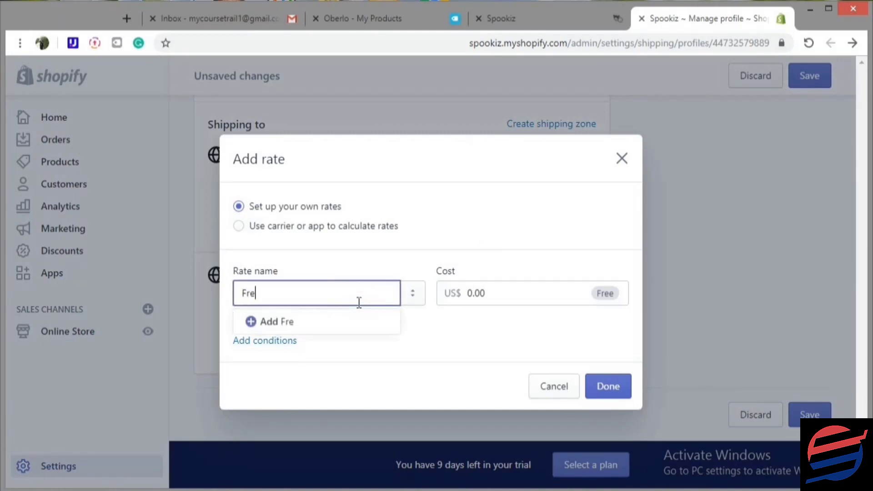
type("e over 30$")
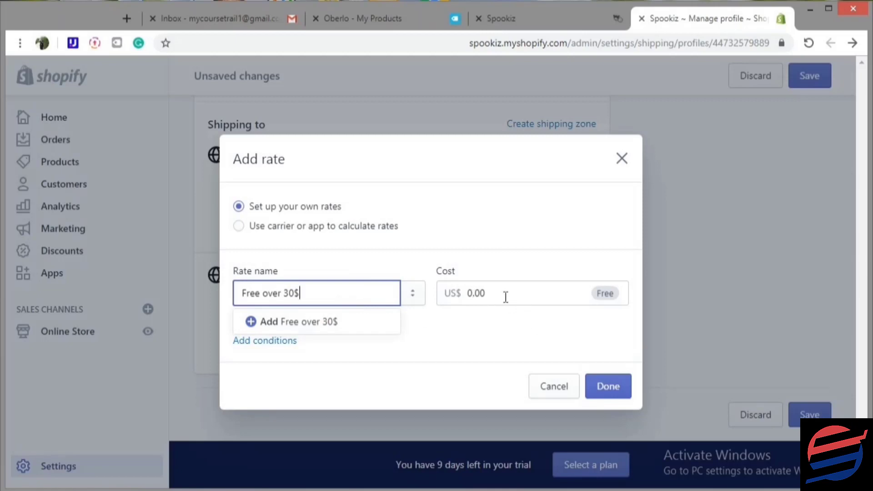
left_click(445, 349)
Add a condition based on order price with a minimum of US$30 and finish the free shipping rate.
left_click(265, 347)
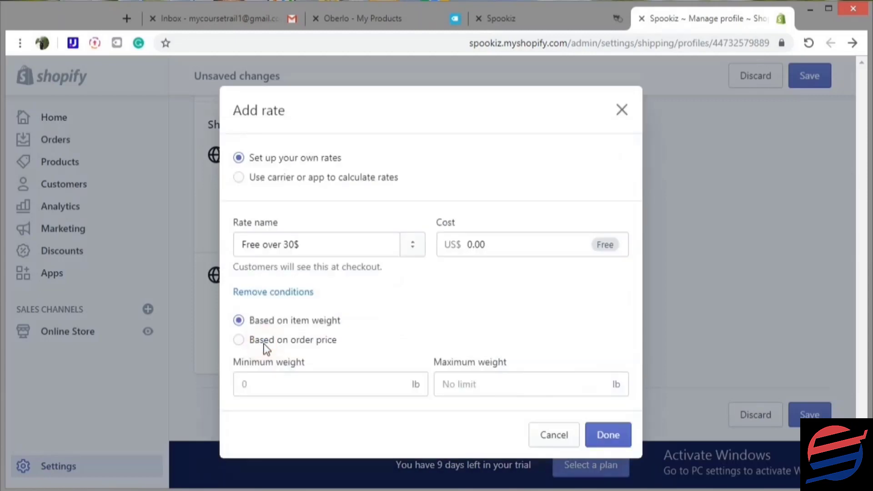
left_click(322, 344)
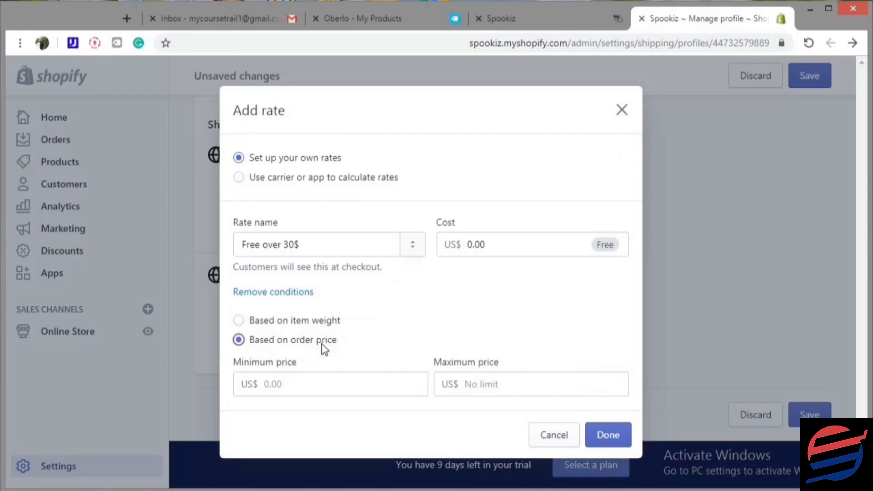
left_click(288, 383)
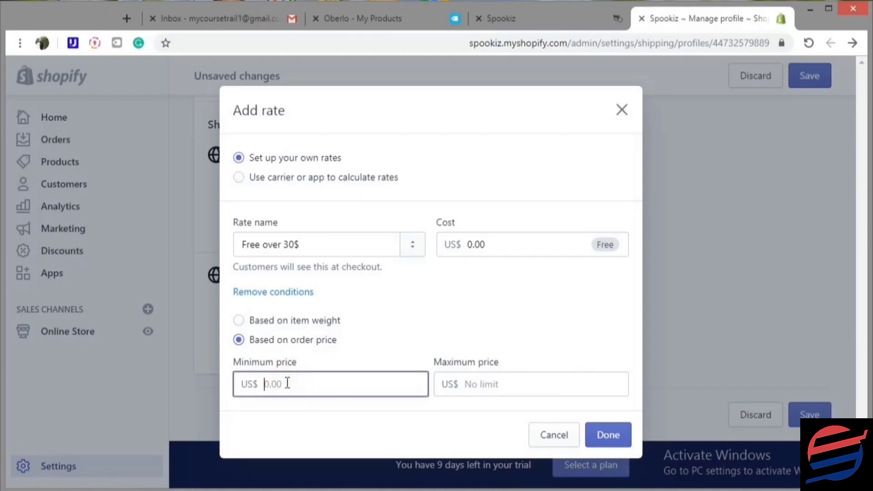
type("30")
left_click(608, 435)
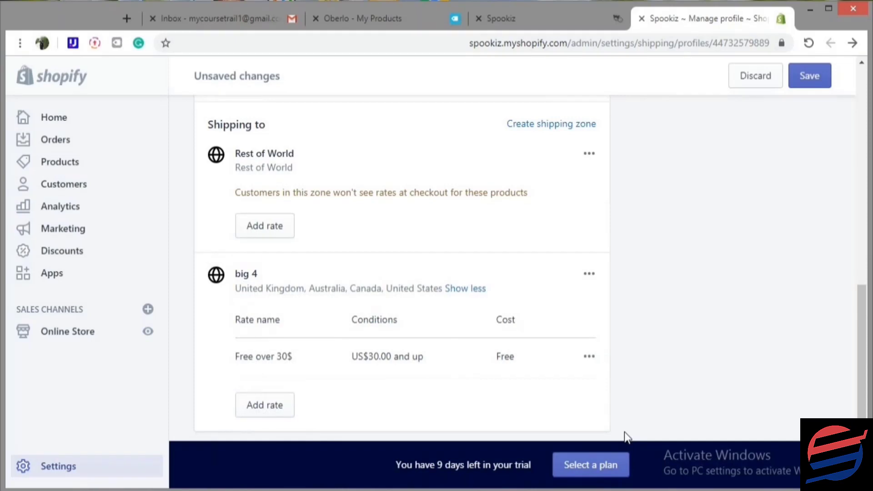
Start another rate for the "big 4" zone and name it "Shipping fee under 30$".
left_click(252, 409)
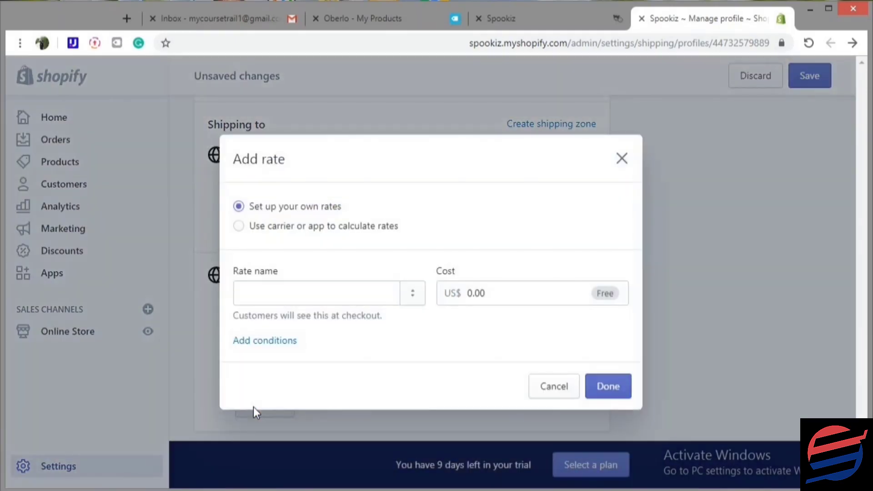
left_click(326, 293)
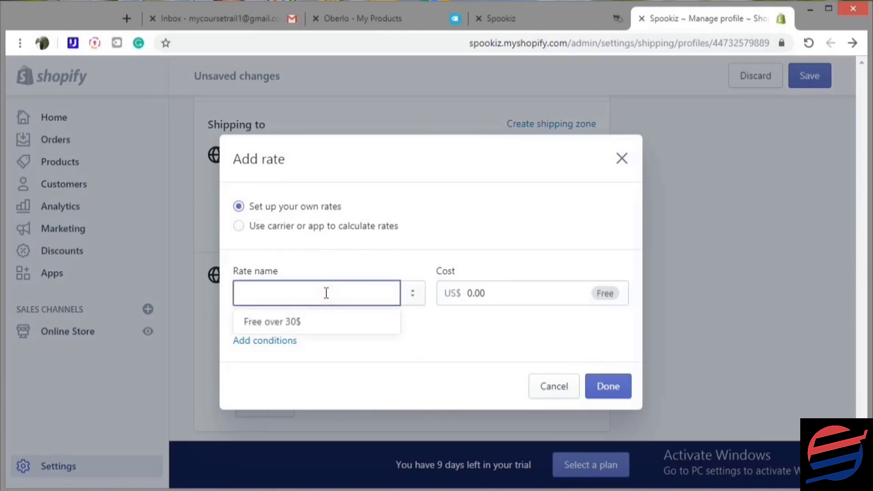
type("She")
key("BackSpace")
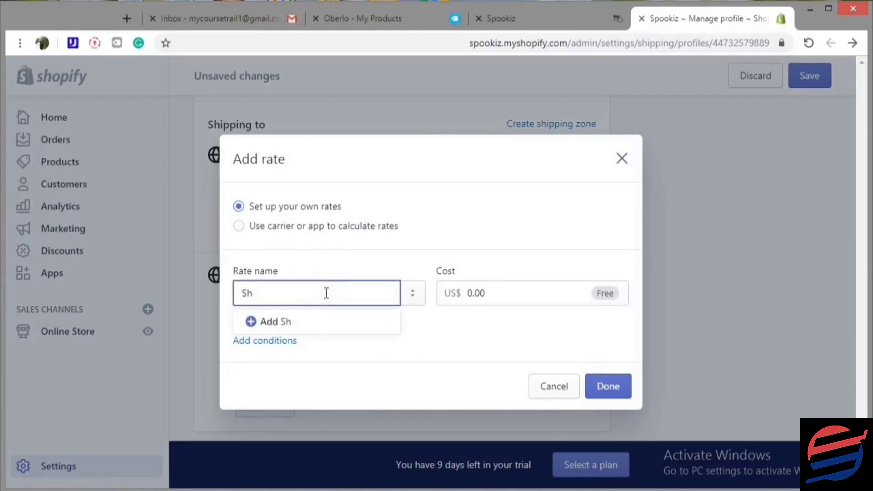
type("ipping ")
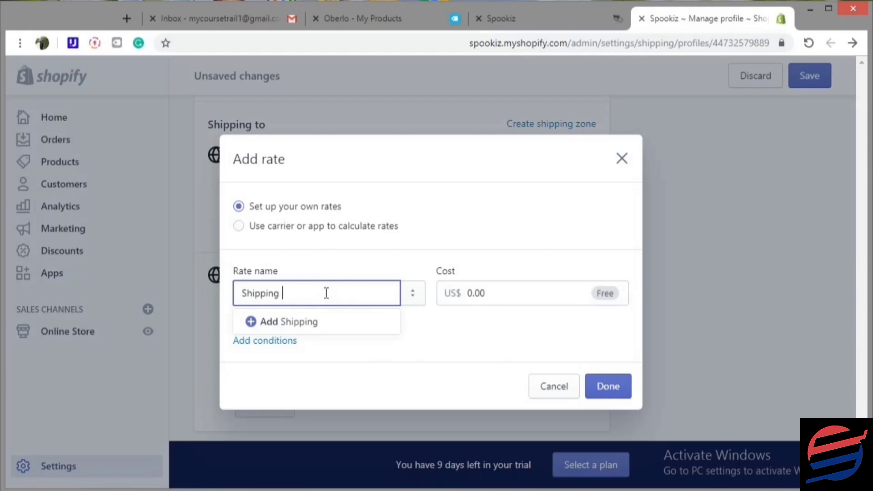
type("fee over")
key("BackSpace")
key("BackSpace")
key("BackSpace")
key("BackSpace")
type("under")
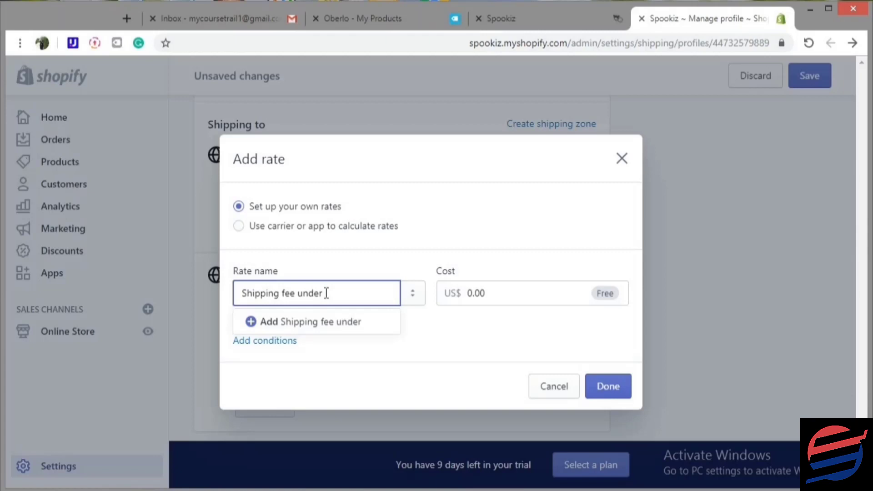
type(" 30$")
left_click(345, 328)
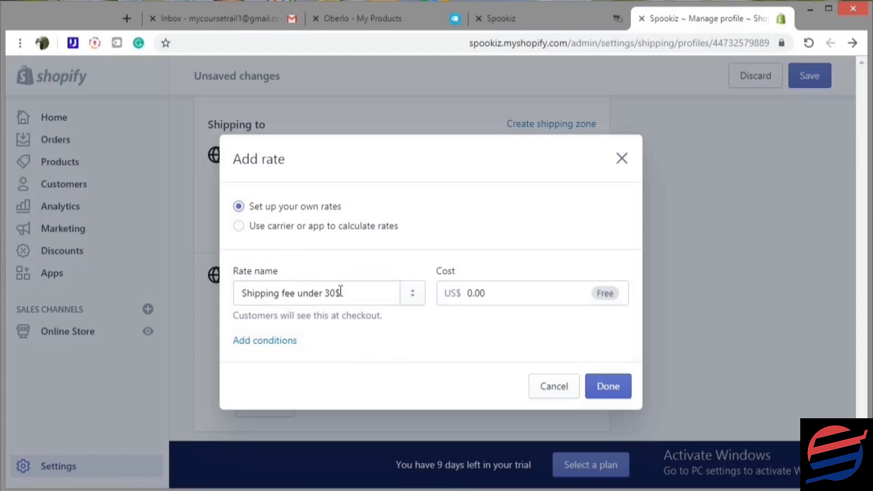
Set the shipping fee rate's cost to US$7.00.
left_click(464, 293)
double_click(497, 293)
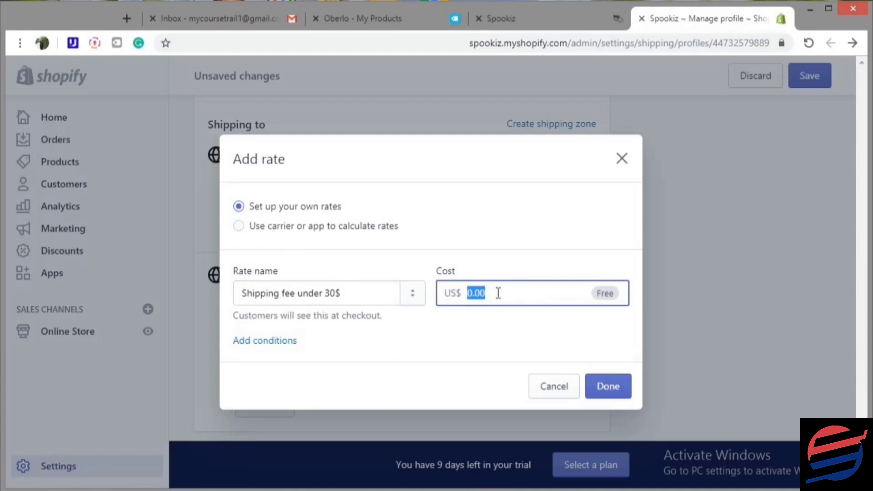
type("7")
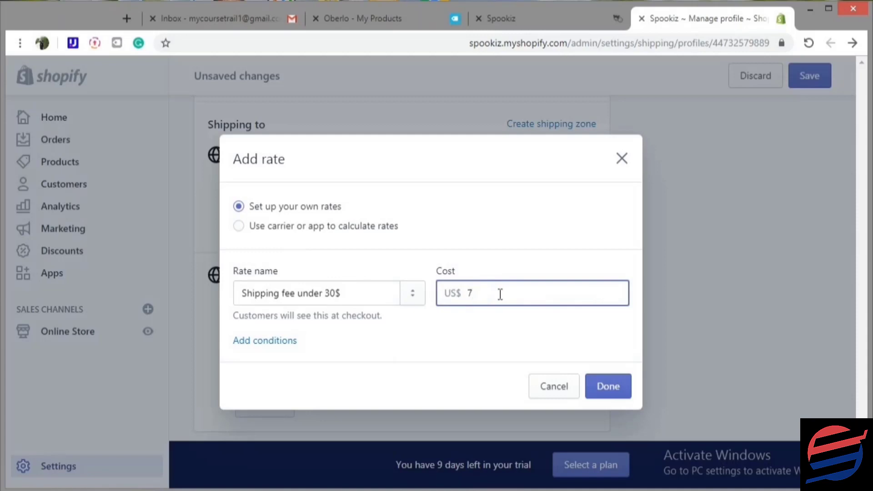
left_click(497, 340)
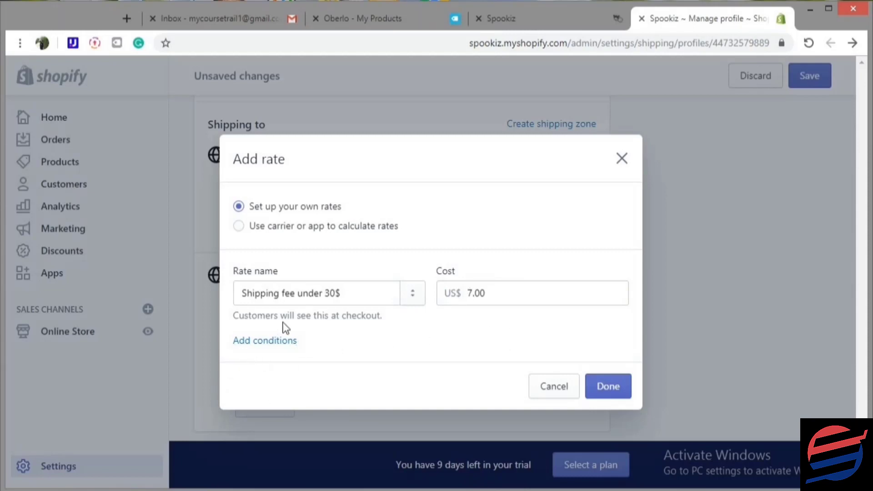
Add a condition based on order price with a maximum of US$29.99 and finish the shipping fee rate.
left_click(285, 342)
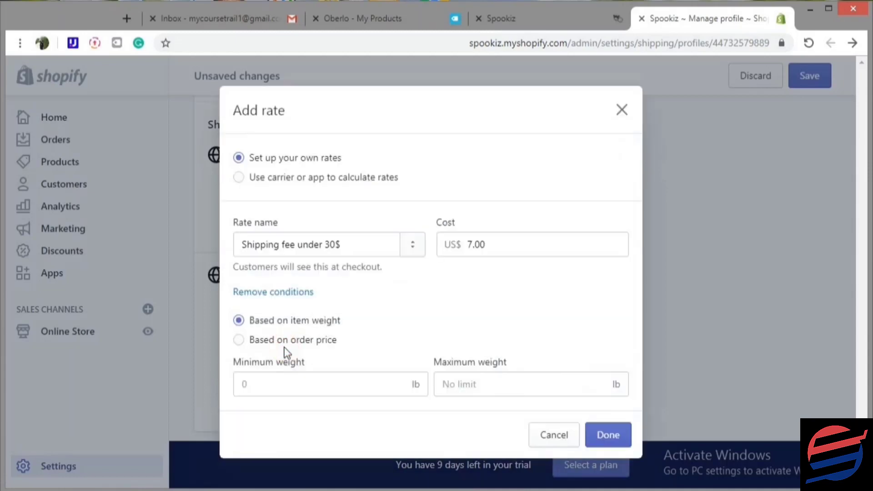
left_click(317, 345)
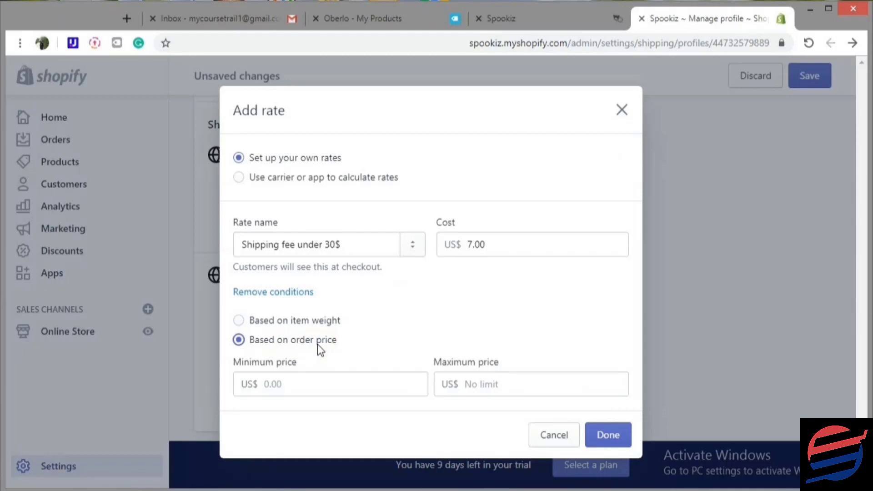
left_click(309, 388)
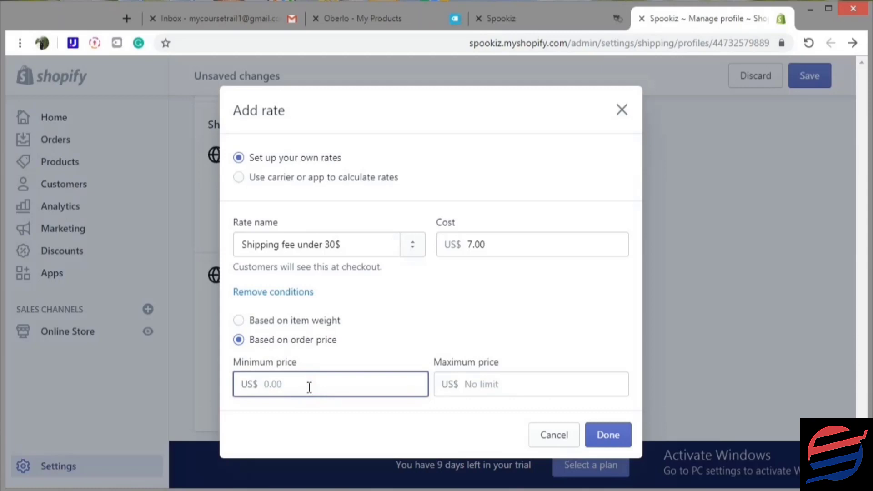
left_click(474, 385)
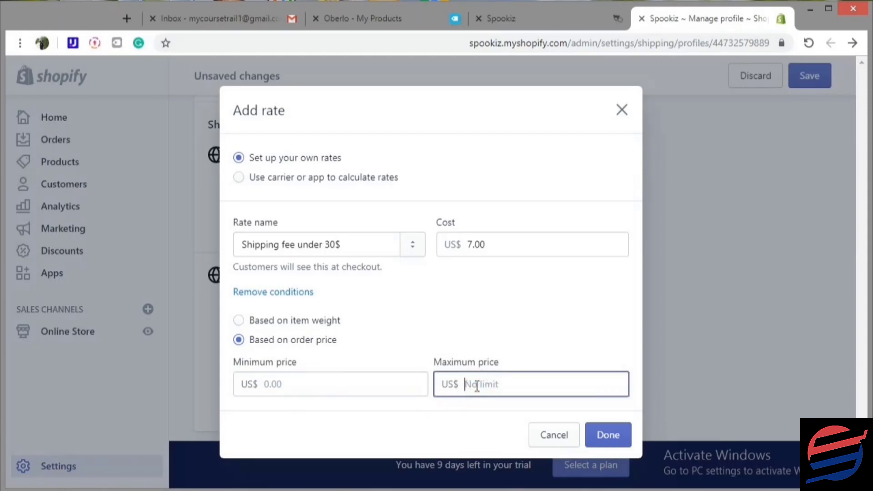
type("29.99")
left_click(613, 440)
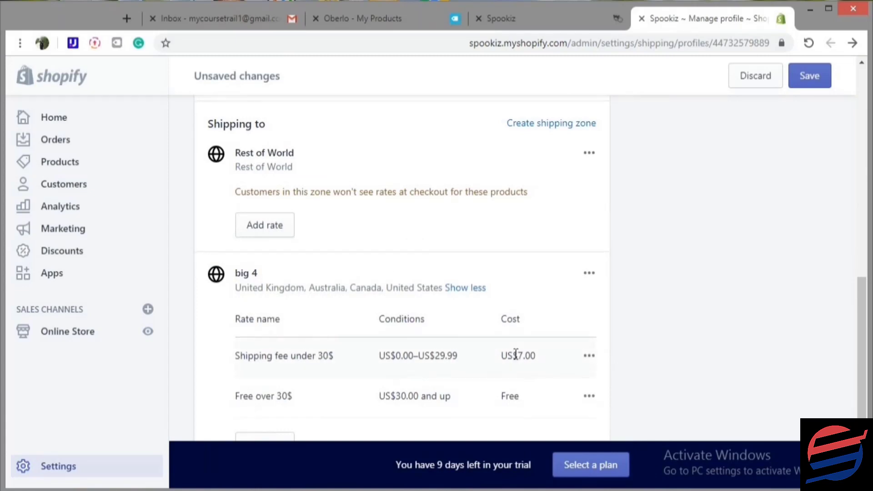
Review the rates of the "big 4" zone and save the shipping profile.
scroll(513, 353, "down", 2)
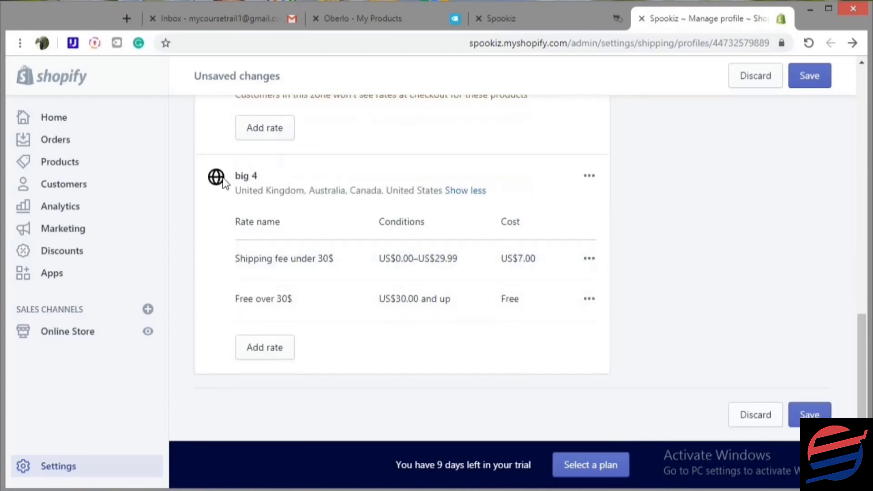
left_click(263, 278)
left_click(814, 87)
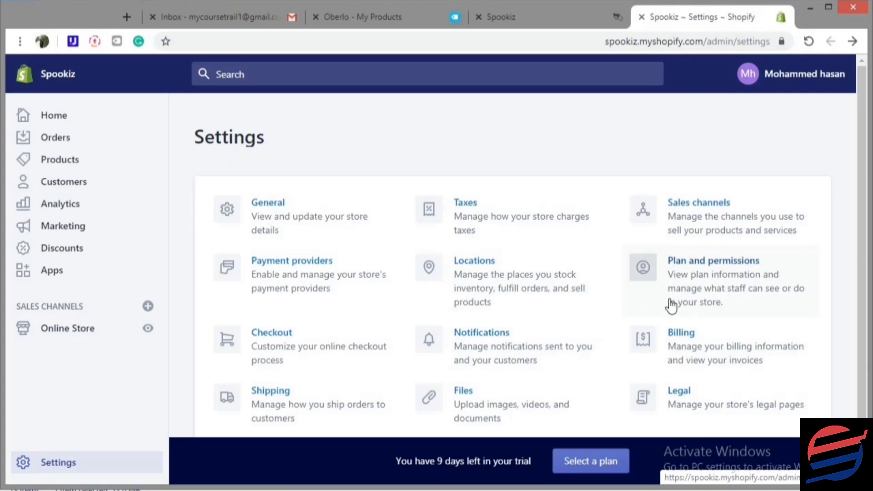
View the store's Billing settings and return to the settings overview.
left_click(694, 339)
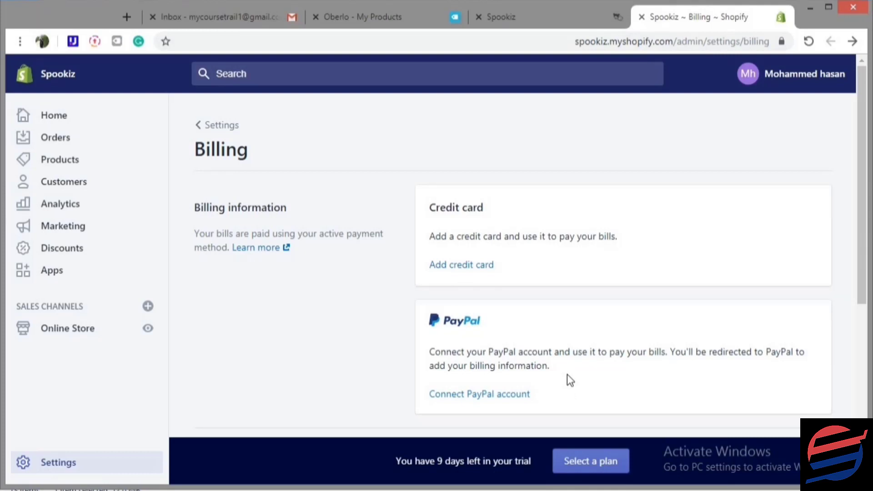
left_click(212, 125)
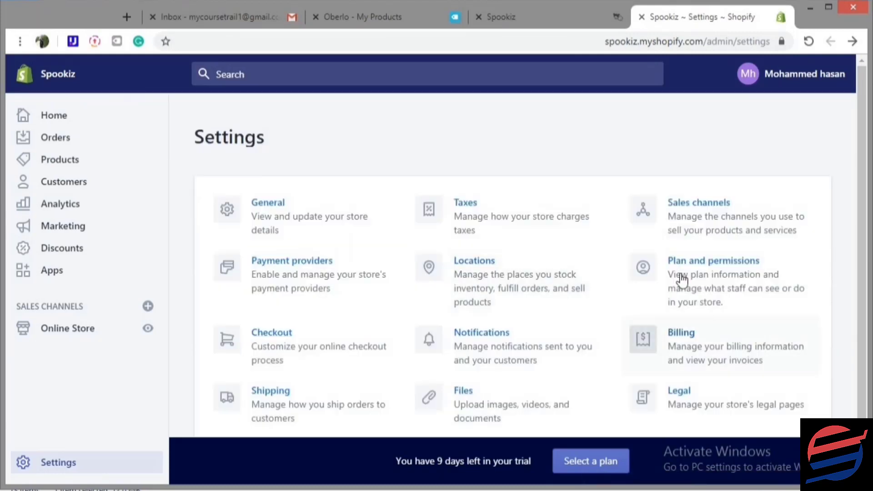
Open the store's Legal settings and look through the refund policy, privacy policy and terms of service sections.
scroll(736, 359, "down", 1)
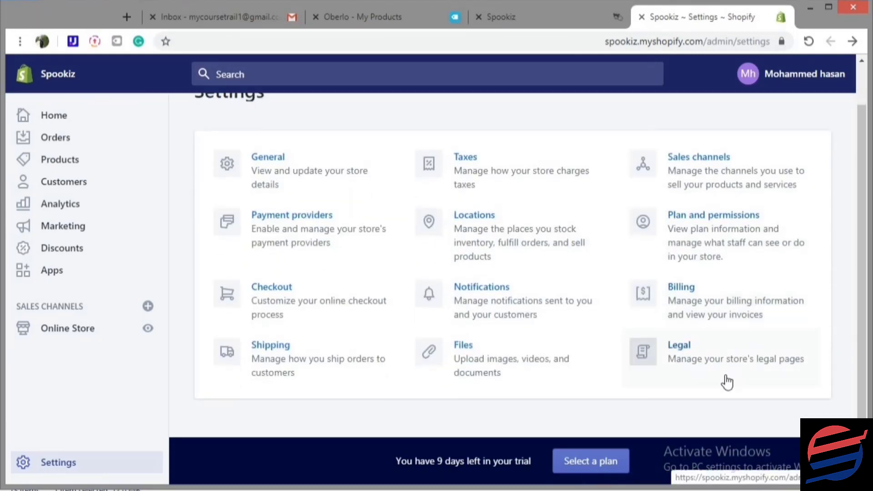
left_click(688, 360)
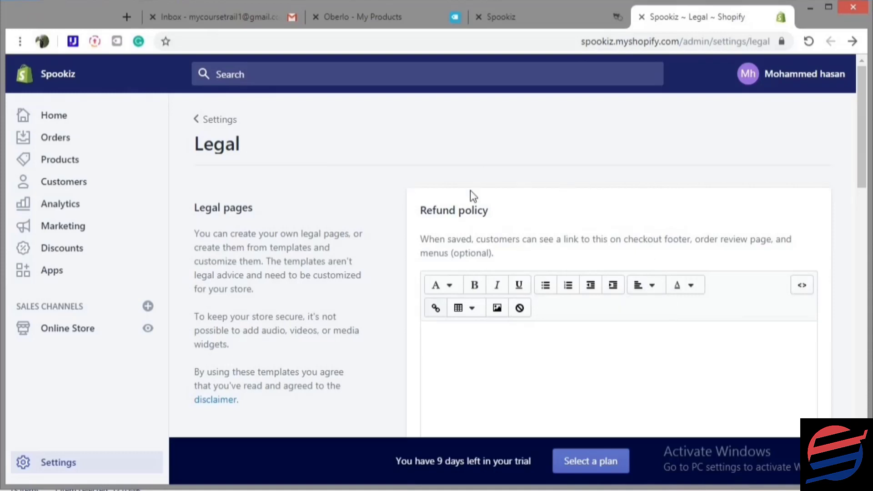
scroll(600, 242, "down", 8)
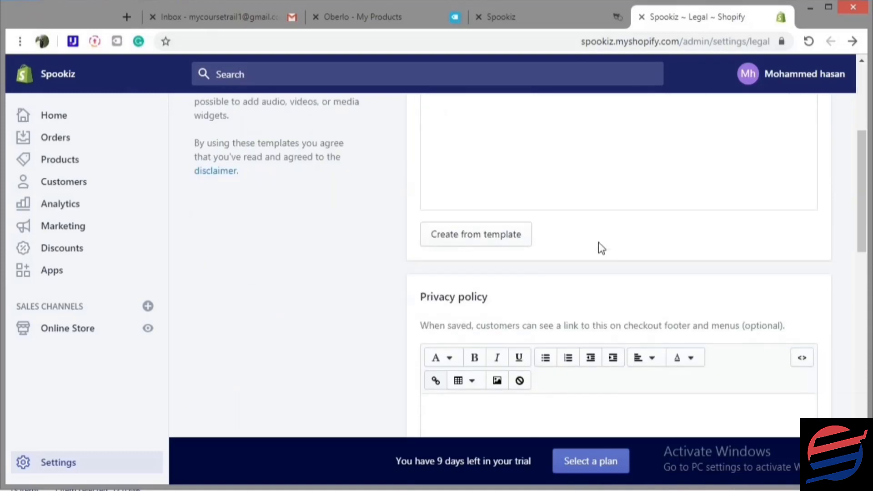
scroll(600, 242, "down", 3)
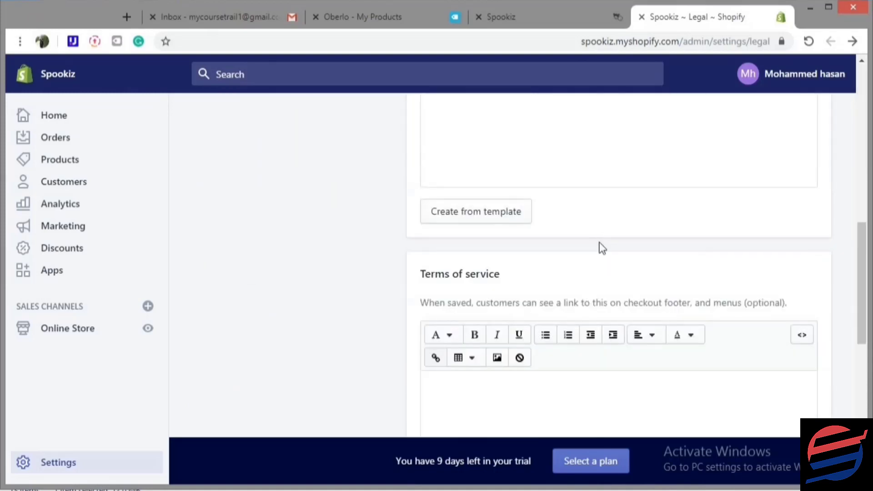
Fill the refund policy from the template and read through its returns, refunds and shipping text.
scroll(601, 255, "down", 5)
scroll(602, 269, "down", 5)
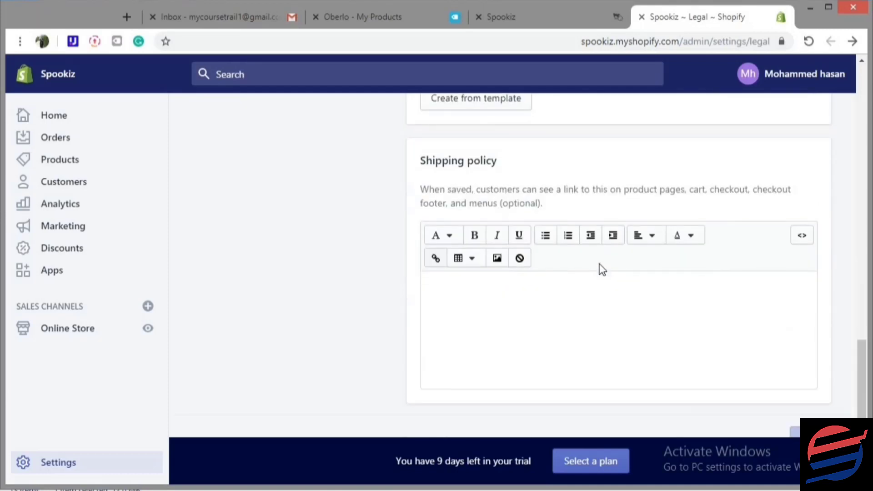
scroll(602, 270, "up", 20)
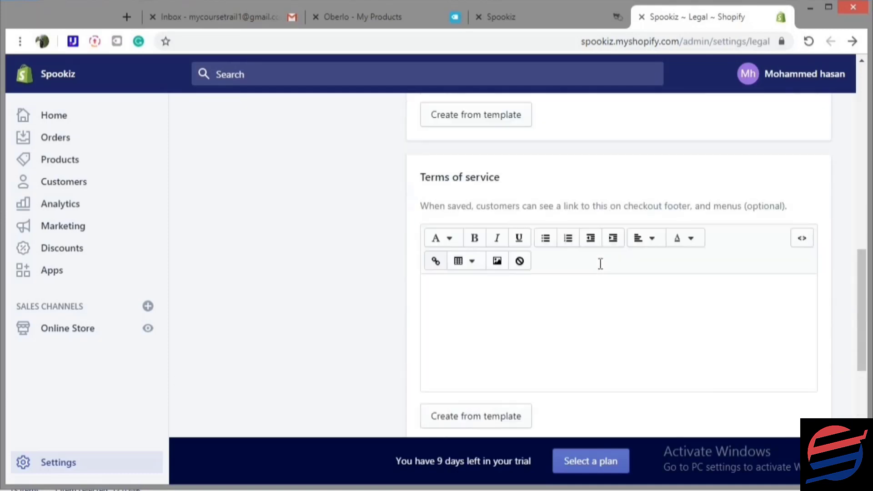
scroll(600, 266, "down", 2)
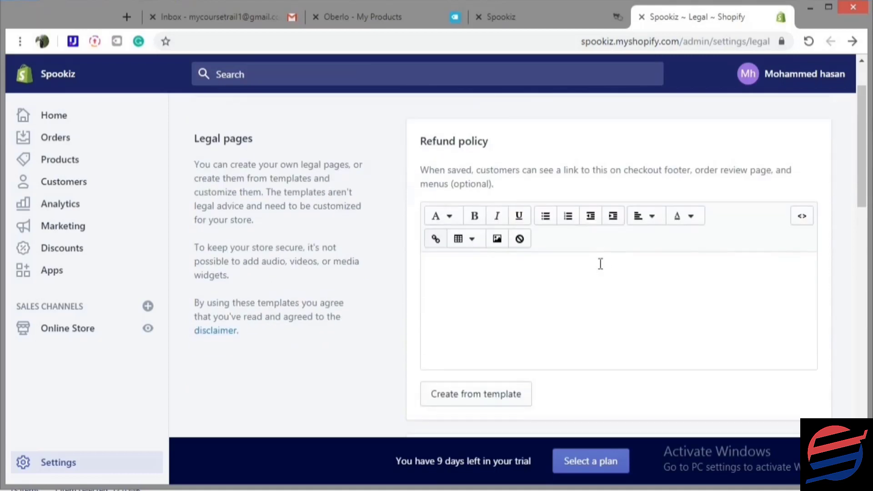
scroll(598, 272, "down", 1)
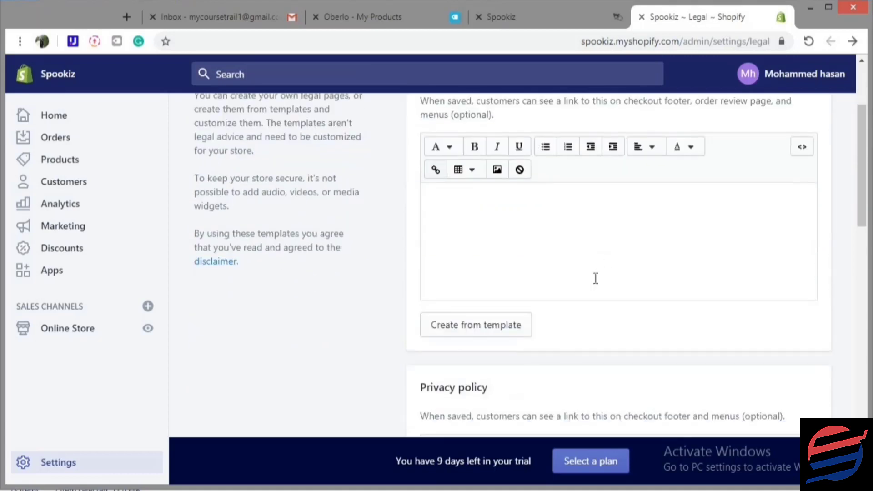
left_click(459, 334)
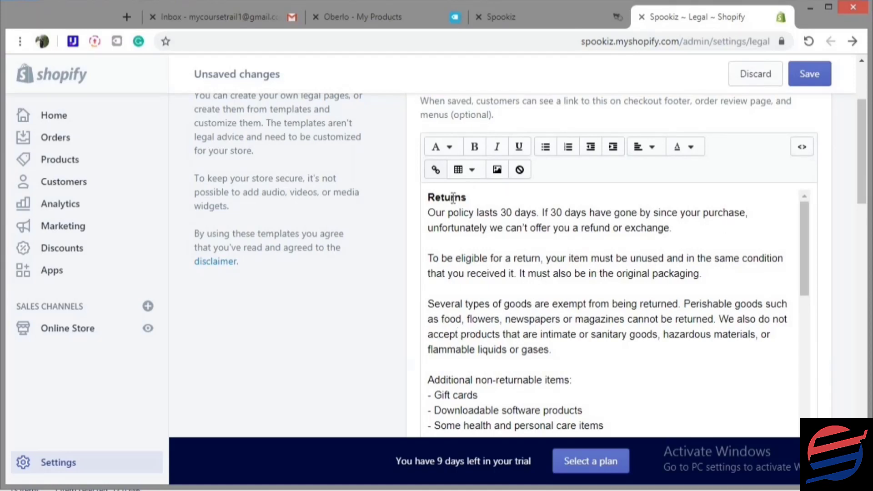
scroll(642, 365, "down", 5)
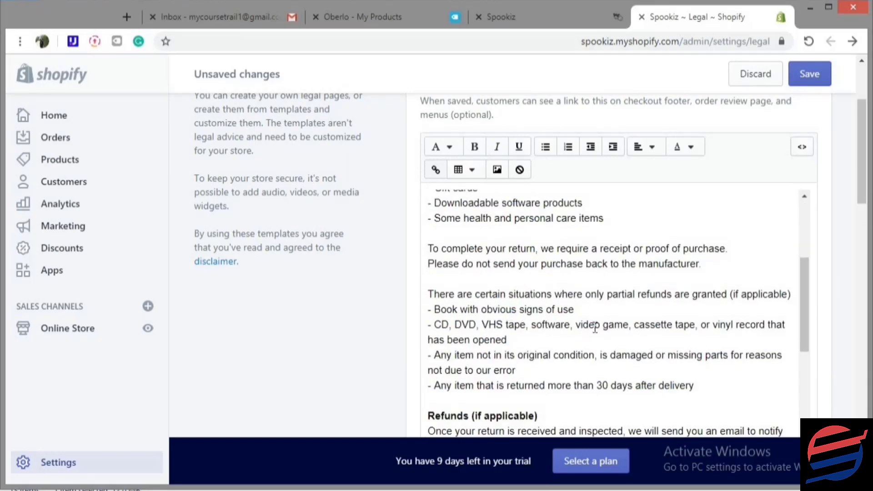
scroll(595, 327, "down", 3)
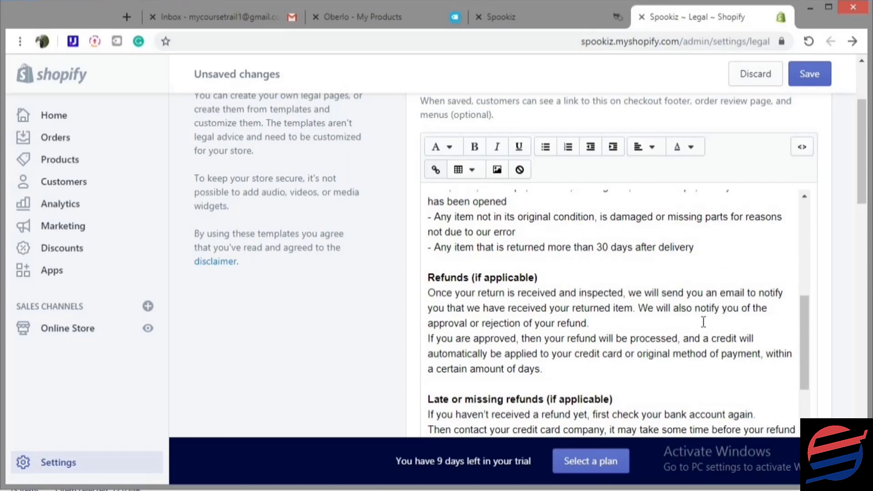
scroll(704, 322, "down", 5)
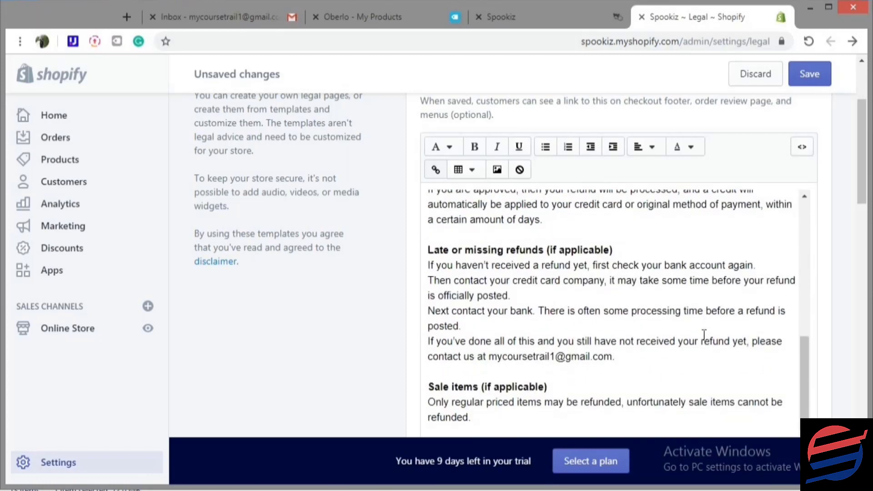
scroll(692, 334, "down", 6)
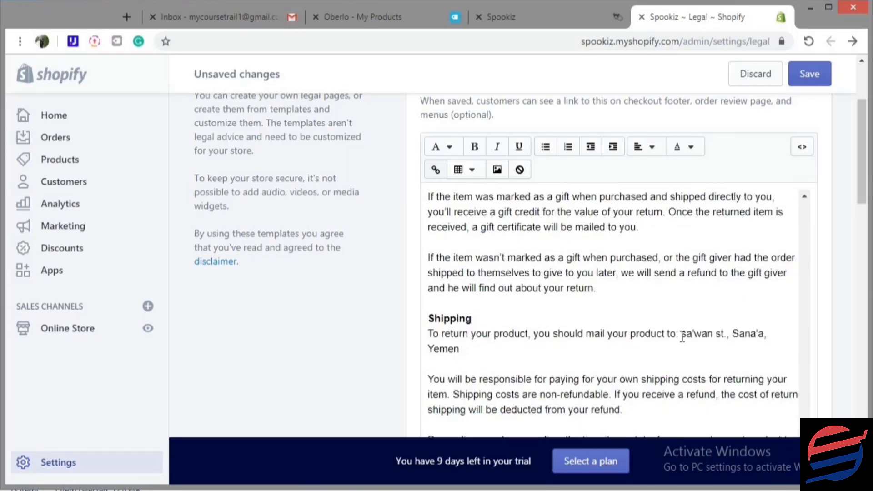
scroll(682, 338, "down", 4)
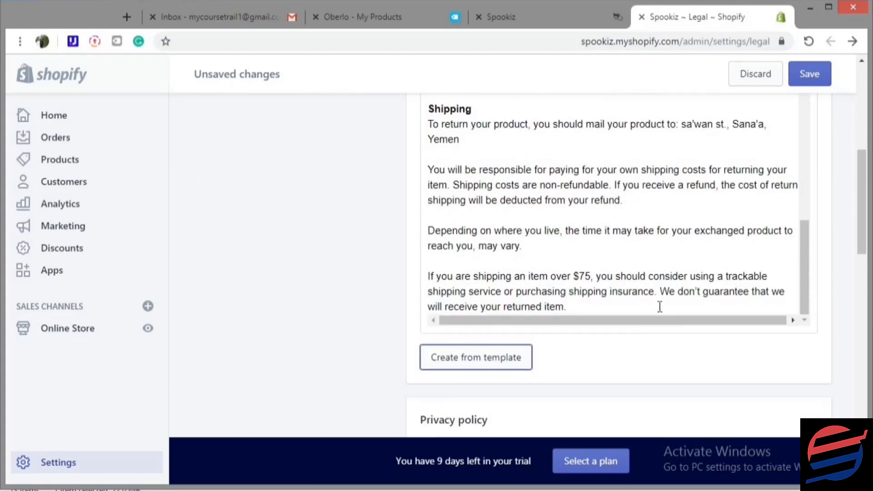
Fill the privacy policy from the template and read through its text, including the placeholder passages.
scroll(659, 306, "down", 4)
scroll(653, 255, "down", 2)
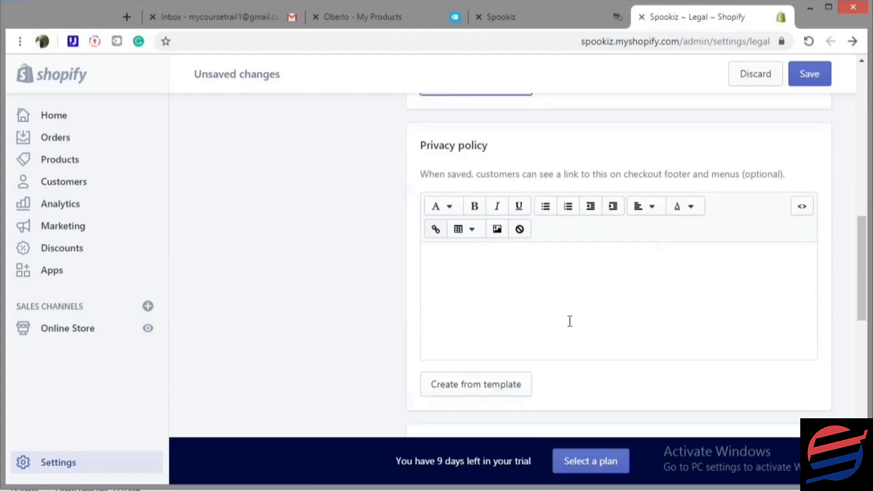
left_click(503, 392)
scroll(590, 276, "down", 5)
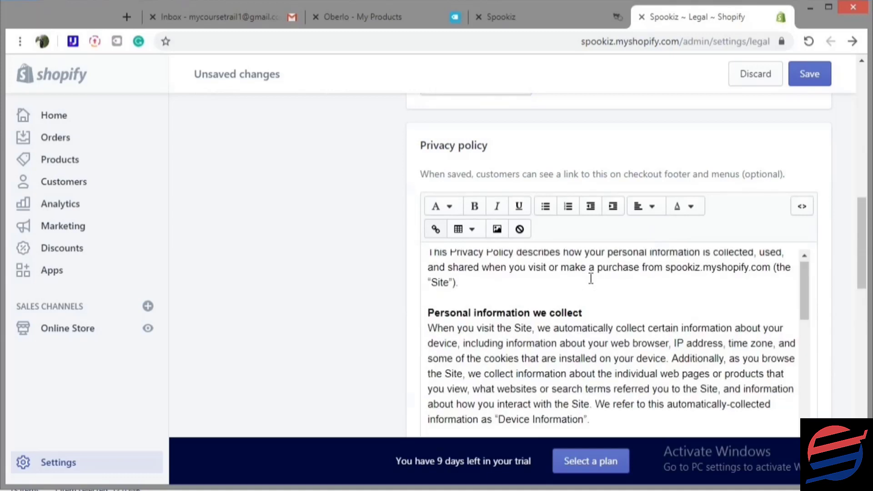
scroll(556, 309, "down", 5)
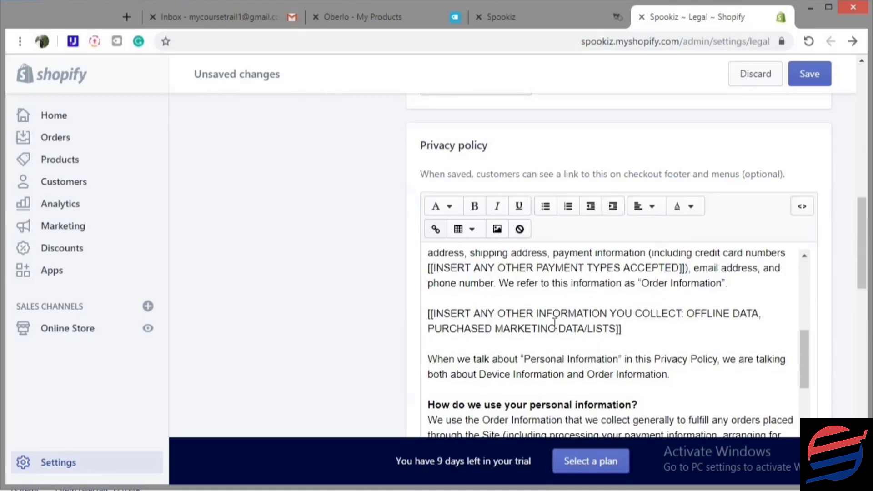
scroll(555, 323, "up", 5)
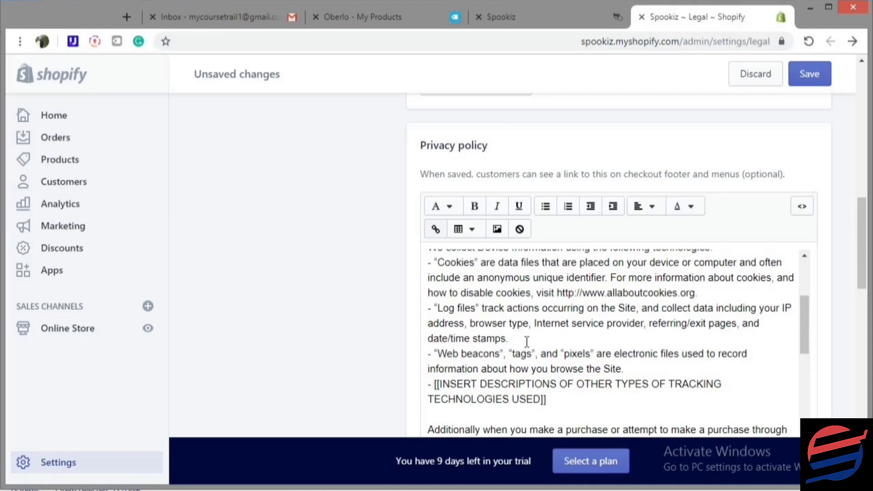
scroll(525, 341, "down", 4)
scroll(526, 341, "down", 5)
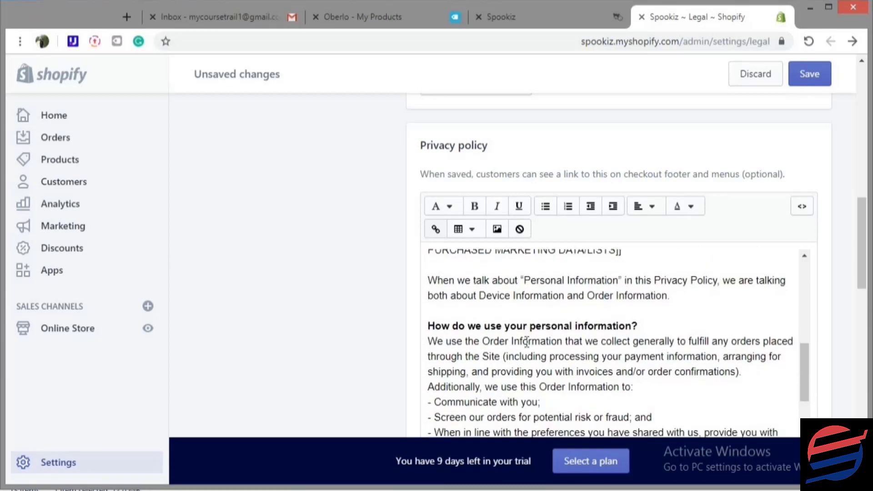
scroll(534, 342, "down", 8)
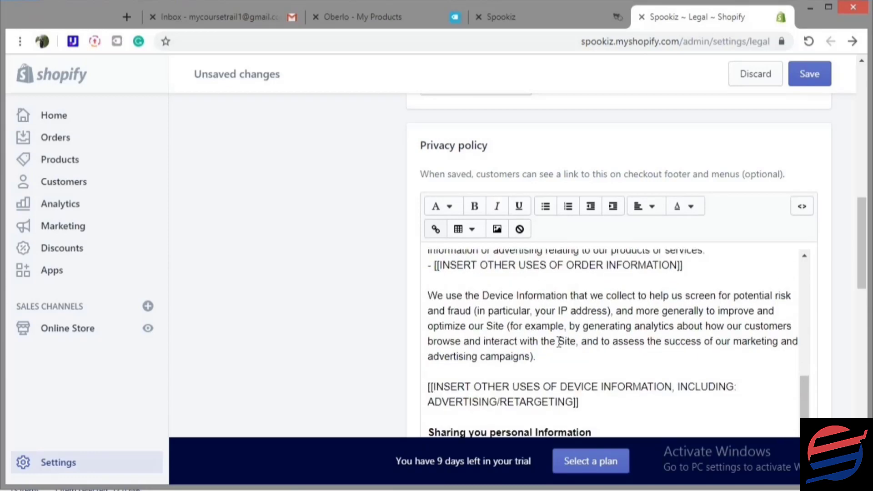
scroll(581, 319, "down", 10)
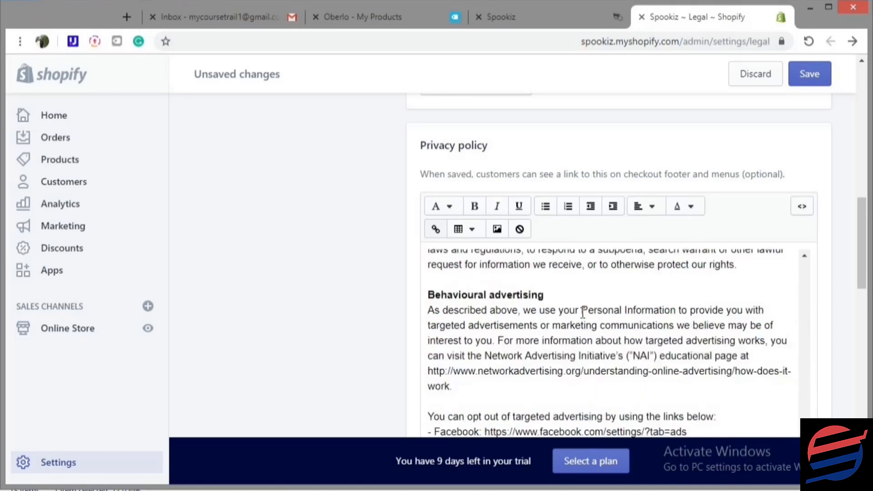
scroll(847, 254, "down", 7)
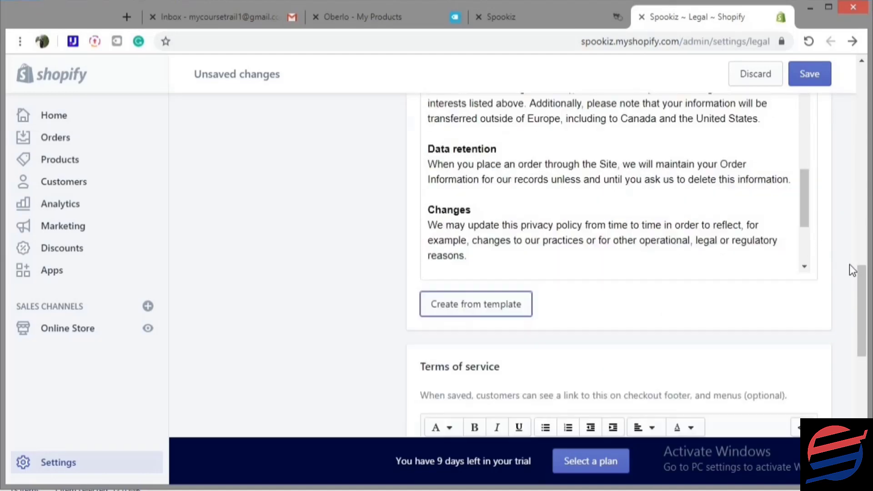
Fill the terms of service from the template and skim through the inserted sections.
scroll(666, 324, "down", 4)
scroll(666, 324, "down", 3)
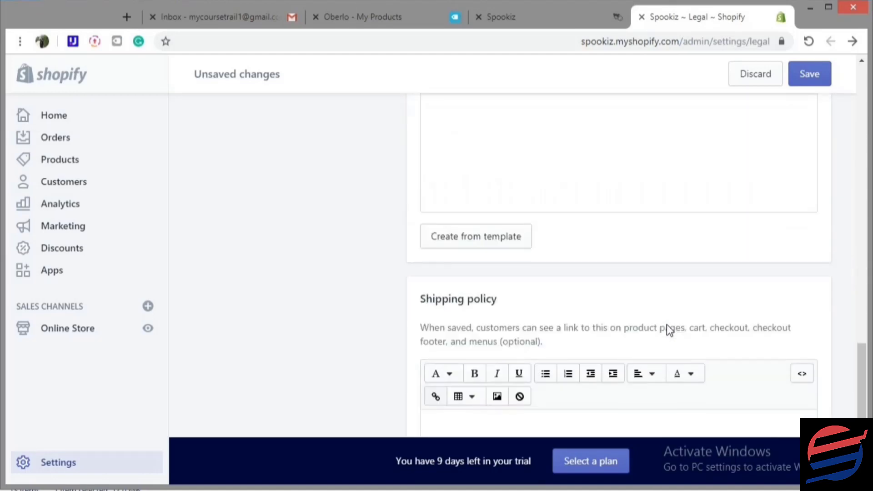
left_click(496, 237)
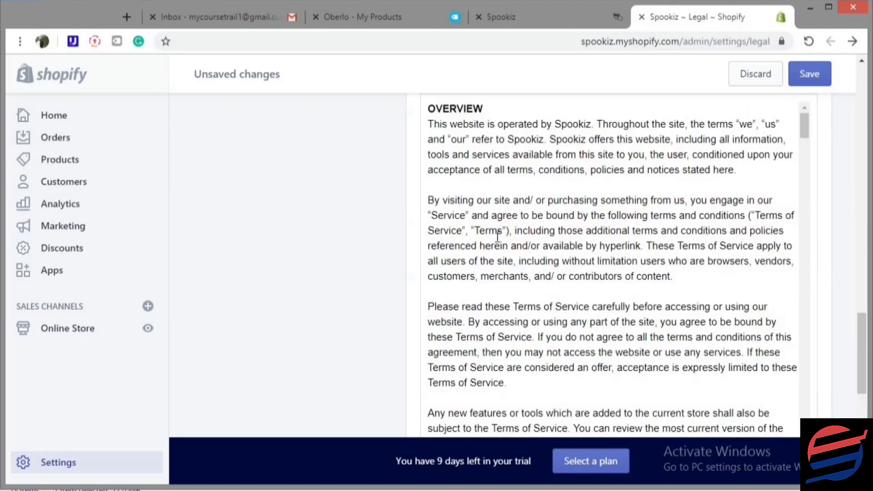
left_click(802, 126)
left_click_drag(802, 220, 791, 288)
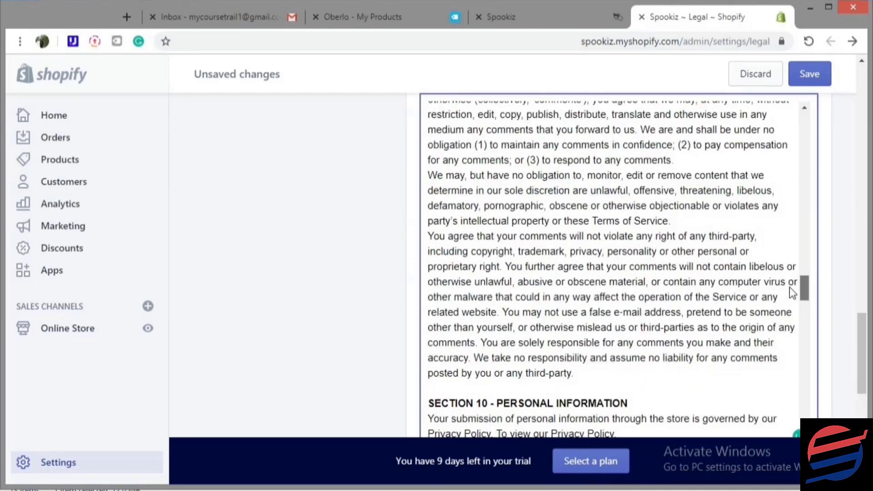
left_click_drag(861, 347, 856, 394)
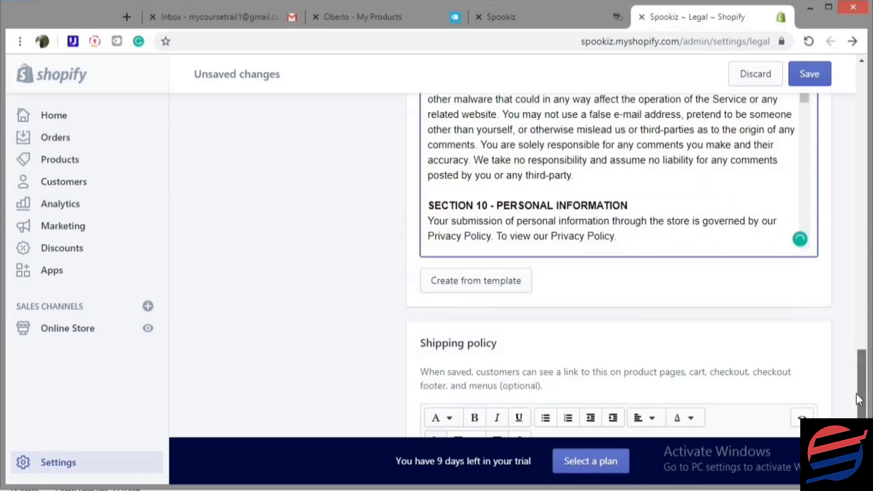
Go to the shipping policy editor and save the store's legal pages.
scroll(648, 278, "down", 3)
scroll(645, 273, "down", 1)
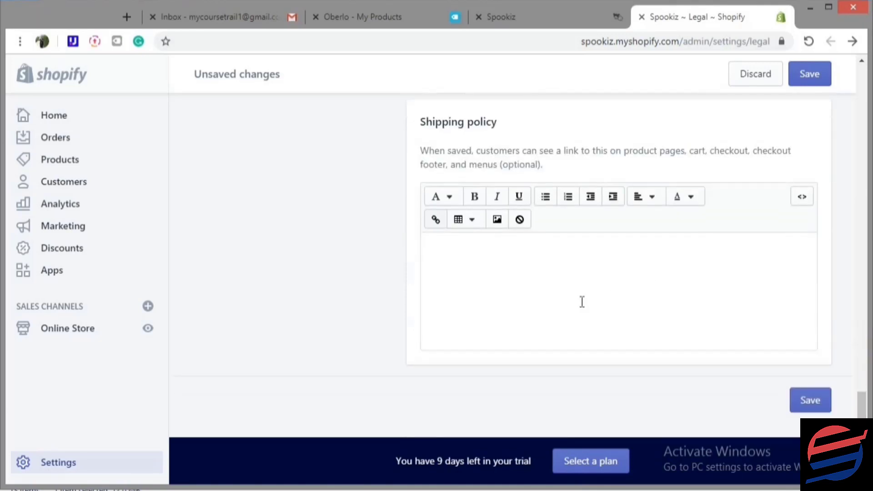
left_click(617, 273)
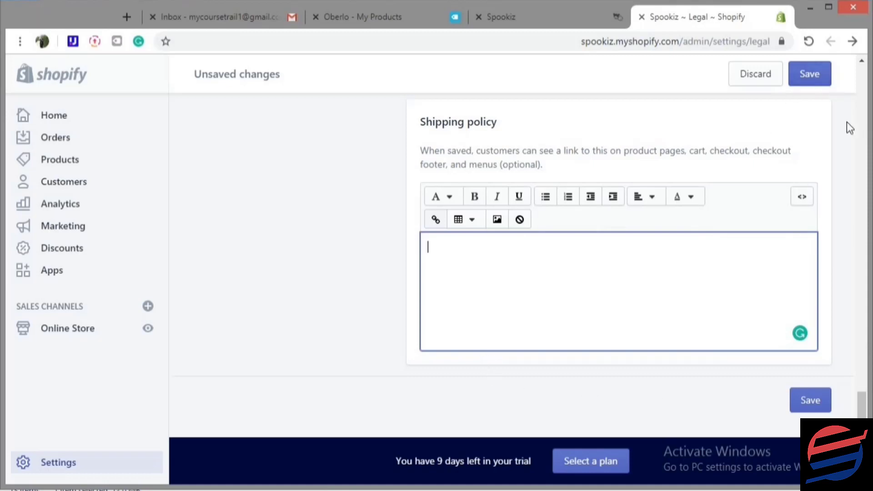
left_click(813, 85)
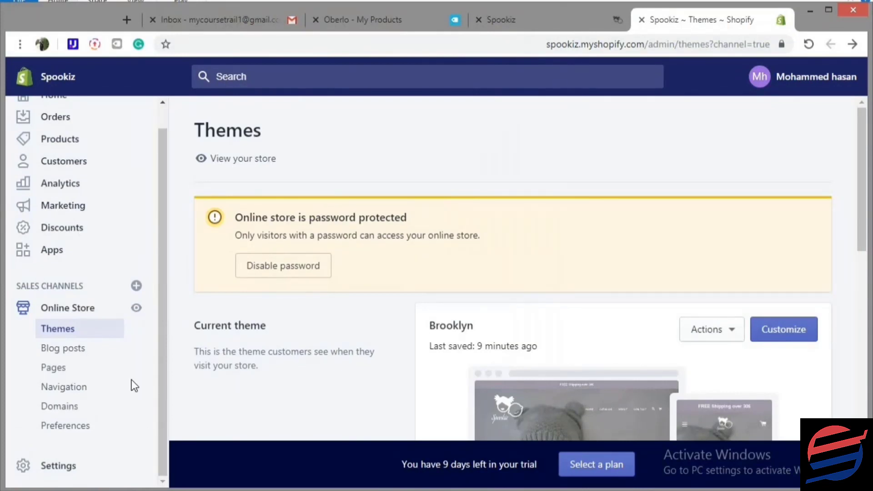
View the online store's Blog posts page and the menus on its Navigation page.
left_click(65, 353)
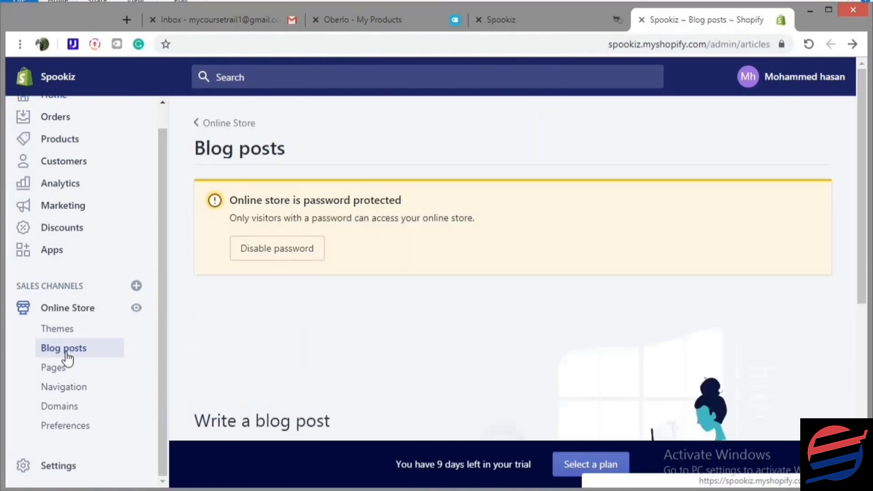
scroll(172, 351, "down", 5)
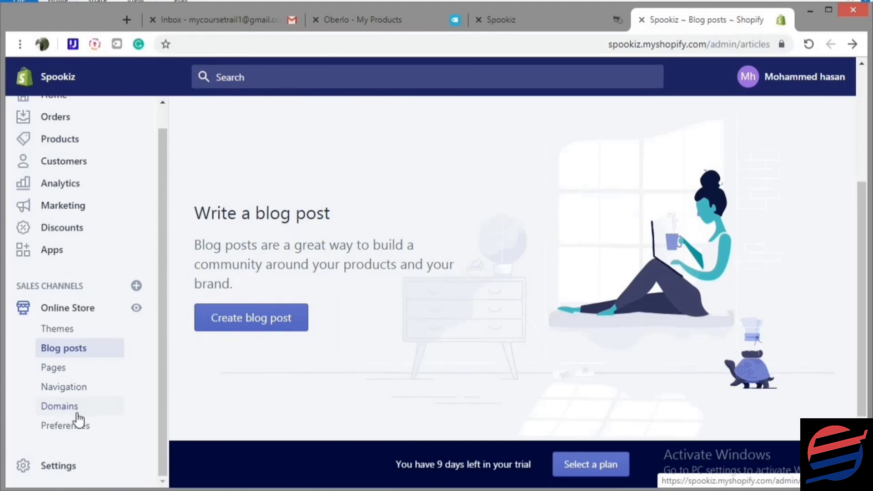
left_click(78, 390)
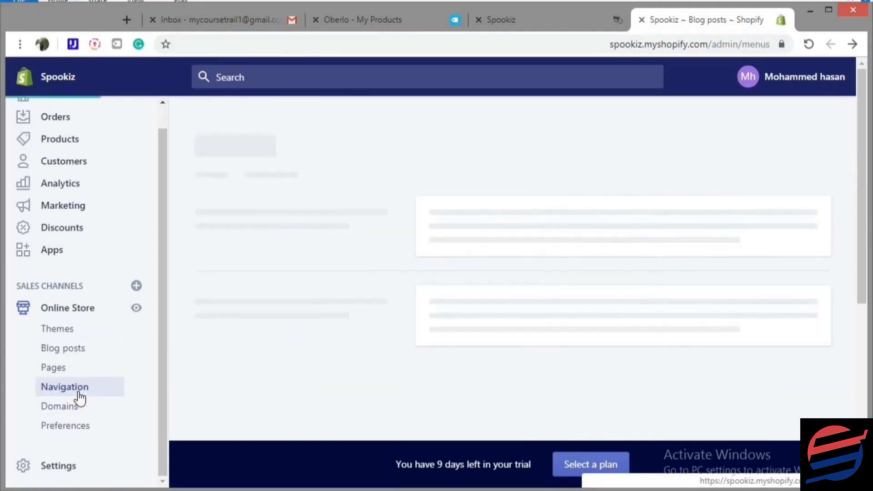
scroll(536, 287, "down", 2)
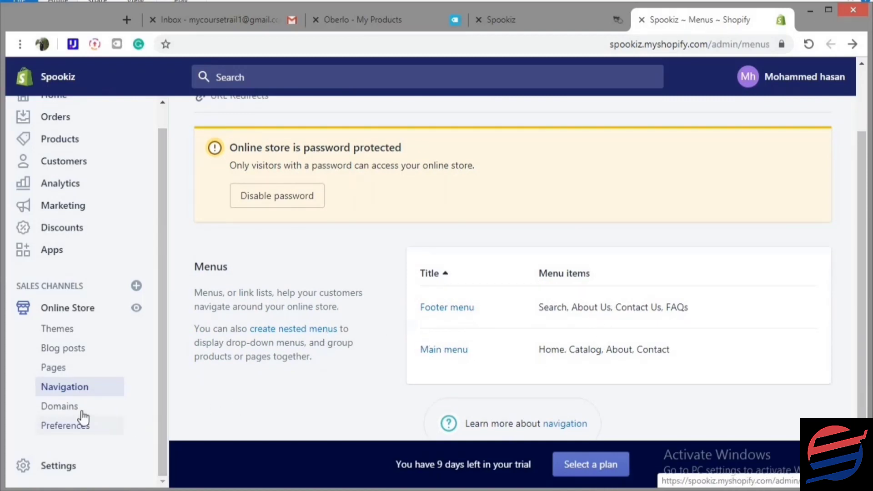
Open the online store's Preferences and look through the homepage title, meta description, Google Analytics, Facebook Pixel and password protection sections.
left_click(73, 426)
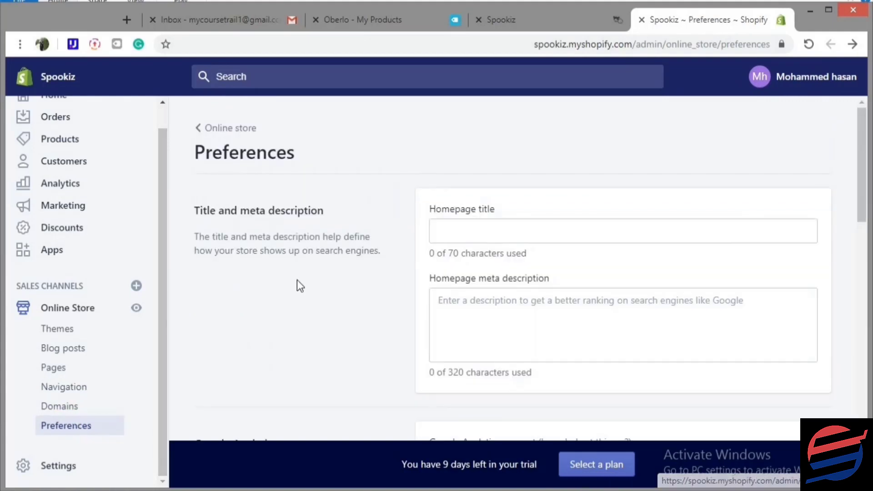
scroll(297, 287, "down", 3)
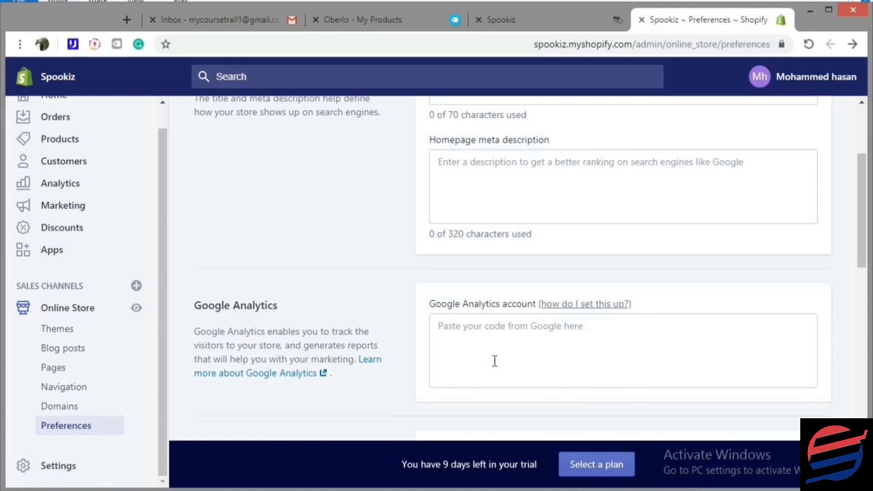
scroll(495, 355, "down", 3)
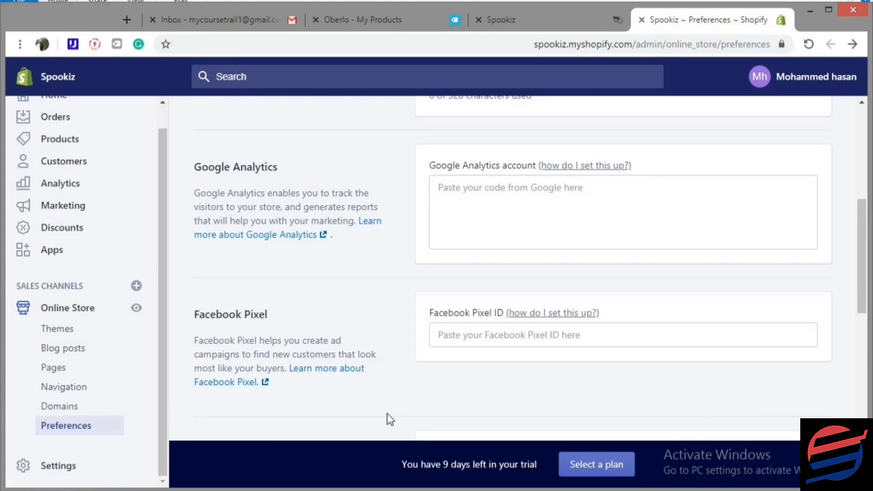
scroll(391, 373, "down", 3)
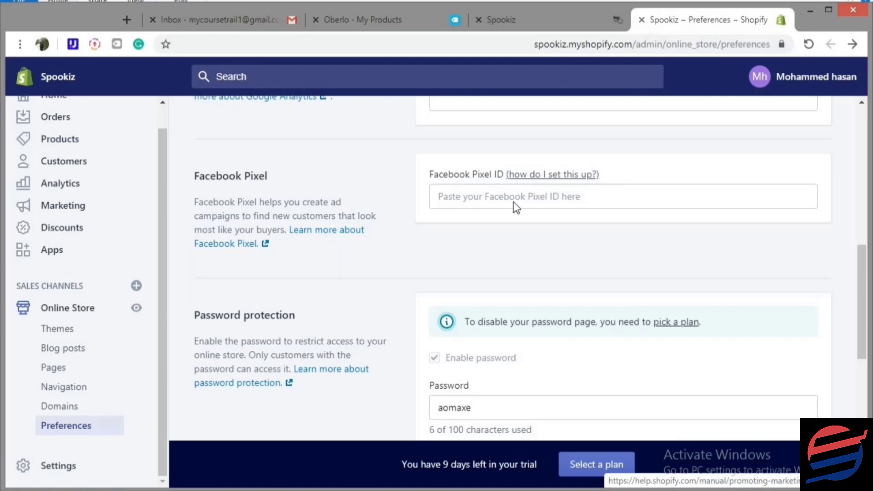
scroll(521, 291, "down", 3)
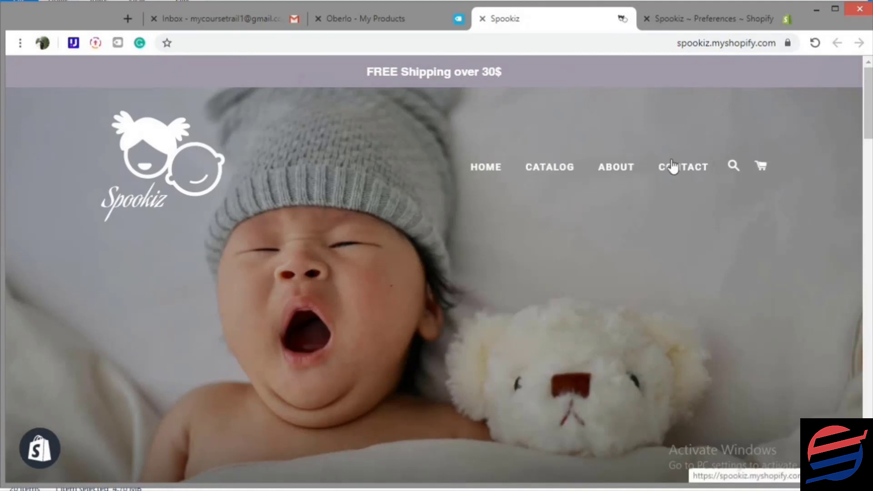
Review the storefront home page from the hero image through the Baby World collection and featured mitten glove to the footer links.
scroll(571, 190, "down", 5)
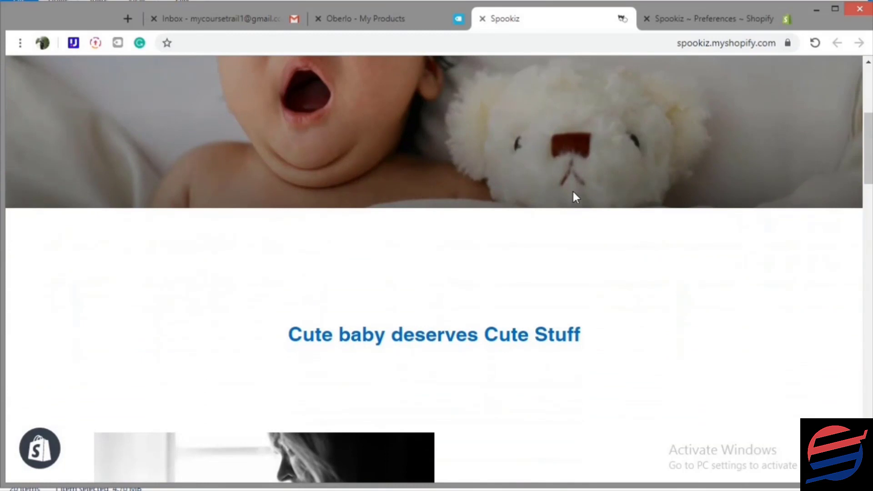
scroll(573, 198, "down", 3)
scroll(573, 198, "down", 4)
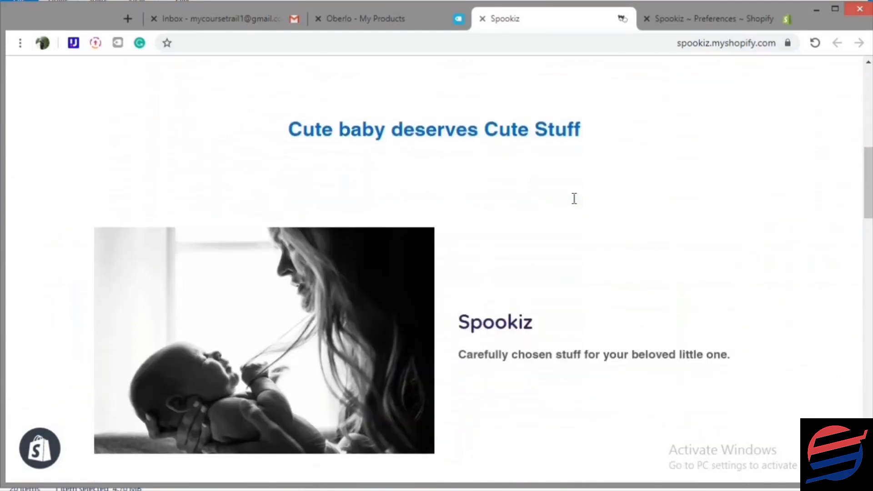
scroll(591, 238, "down", 3)
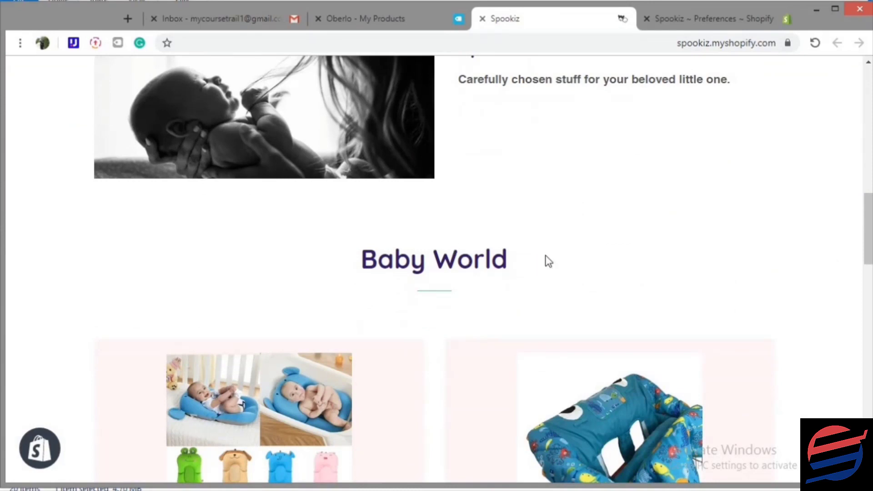
scroll(622, 236, "down", 6)
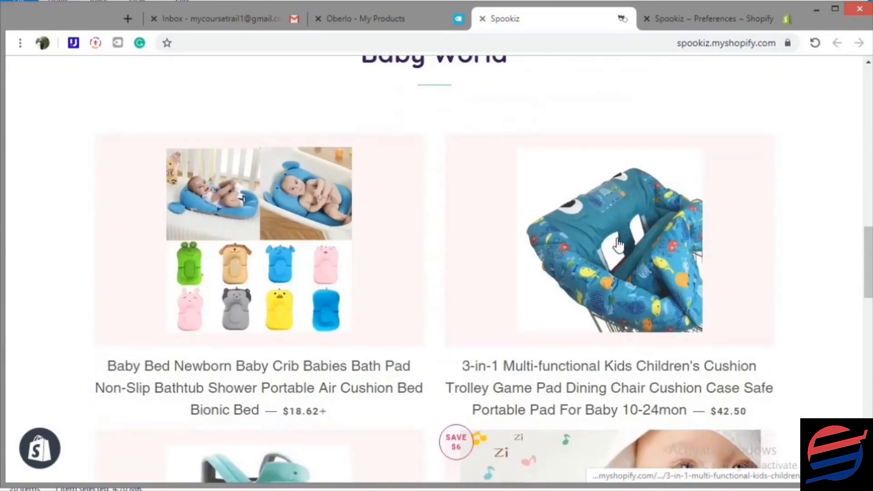
scroll(650, 293, "down", 5)
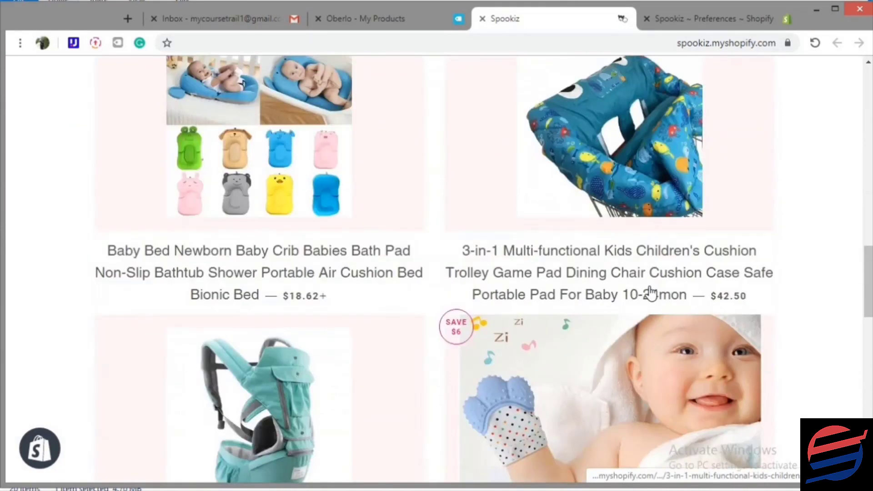
scroll(650, 293, "down", 6)
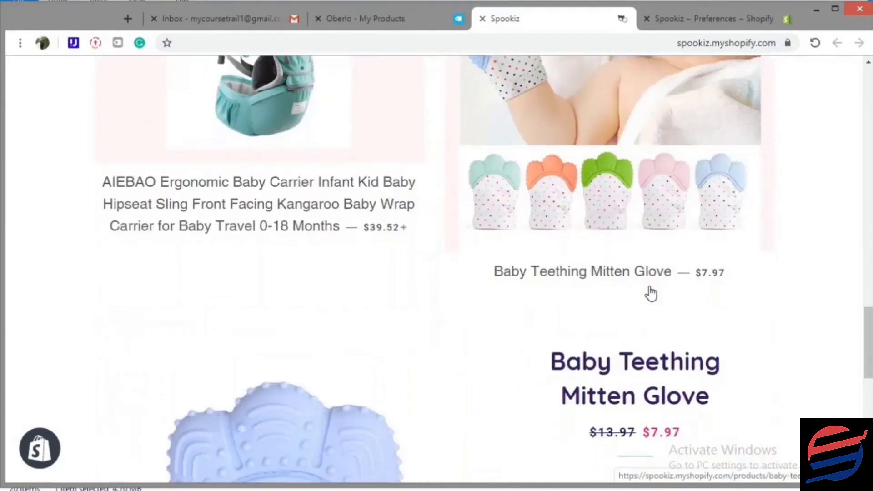
scroll(650, 293, "down", 3)
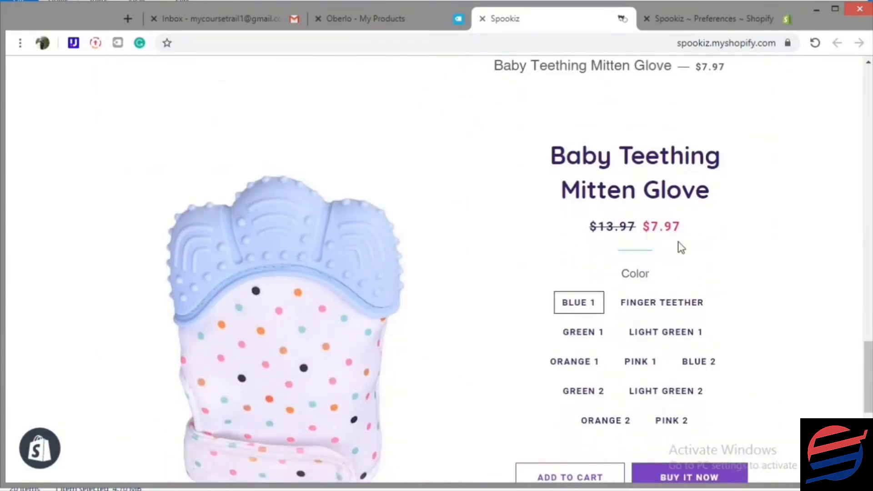
scroll(659, 230, "down", 7)
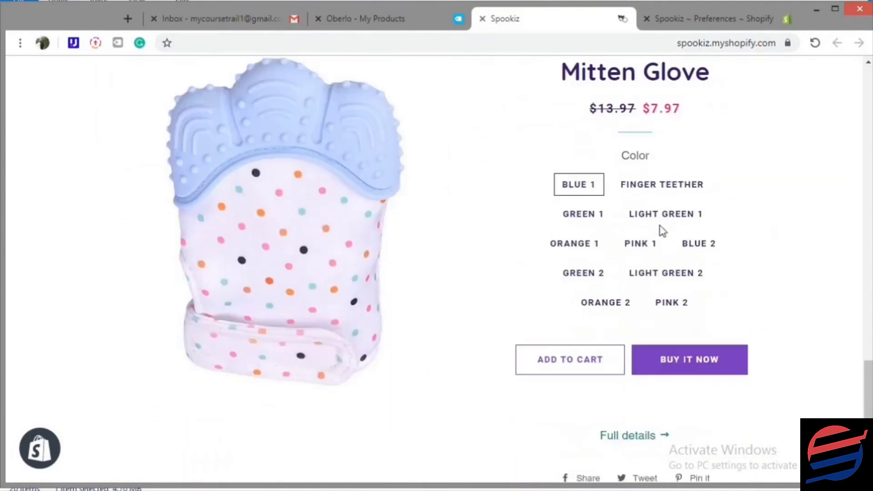
scroll(663, 231, "down", 1)
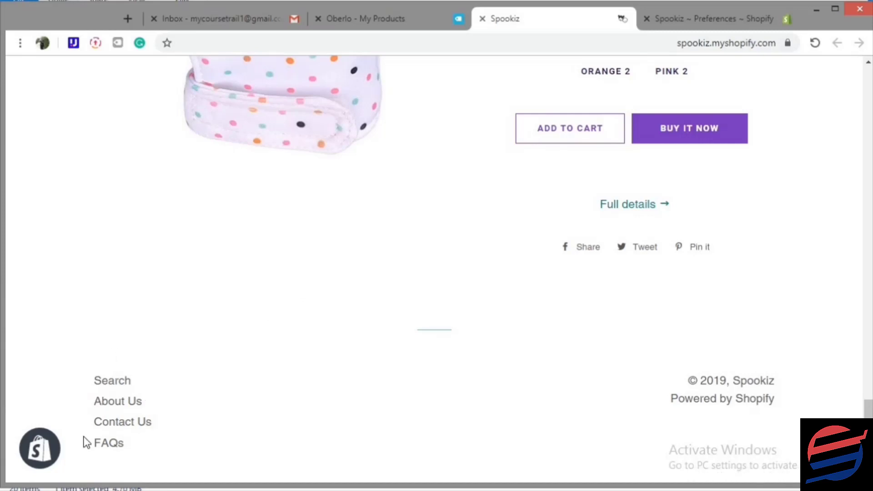
View the storefront's About Us and Contact Us pages from the footer links and read through their text.
left_click(136, 400)
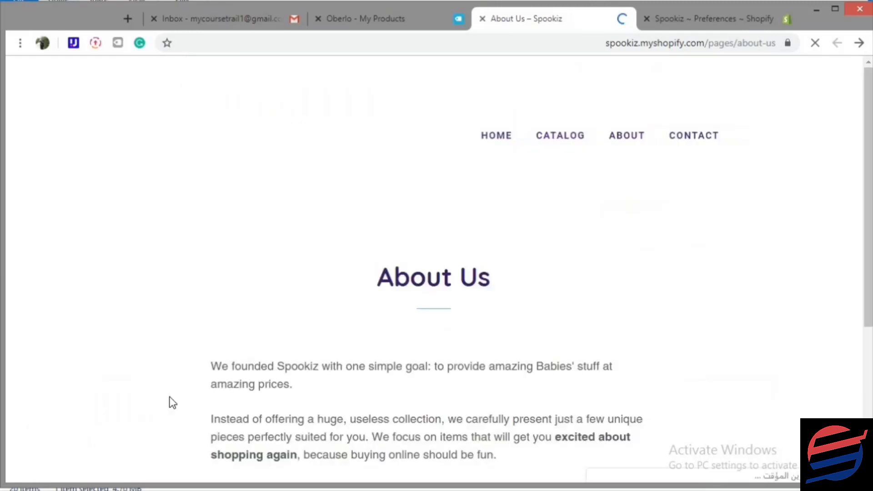
scroll(358, 348, "down", 3)
scroll(358, 348, "down", 3)
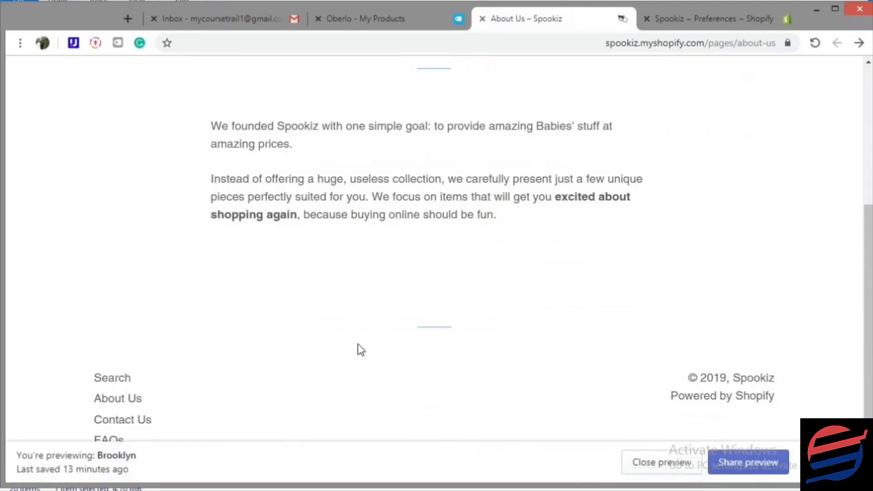
left_click(121, 387)
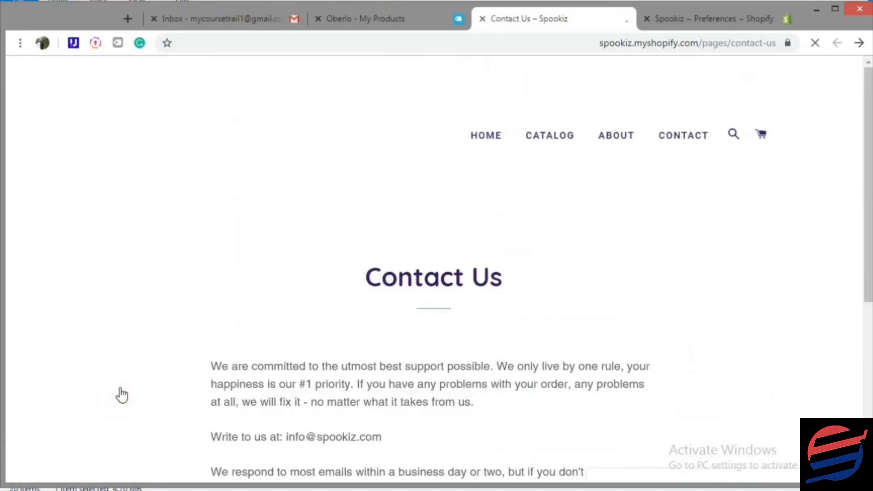
scroll(270, 365, "down", 3)
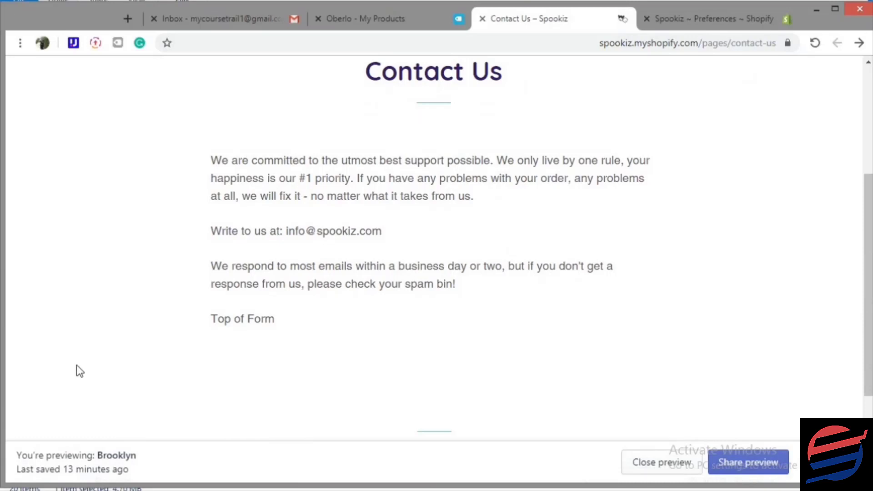
scroll(91, 347, "down", 3)
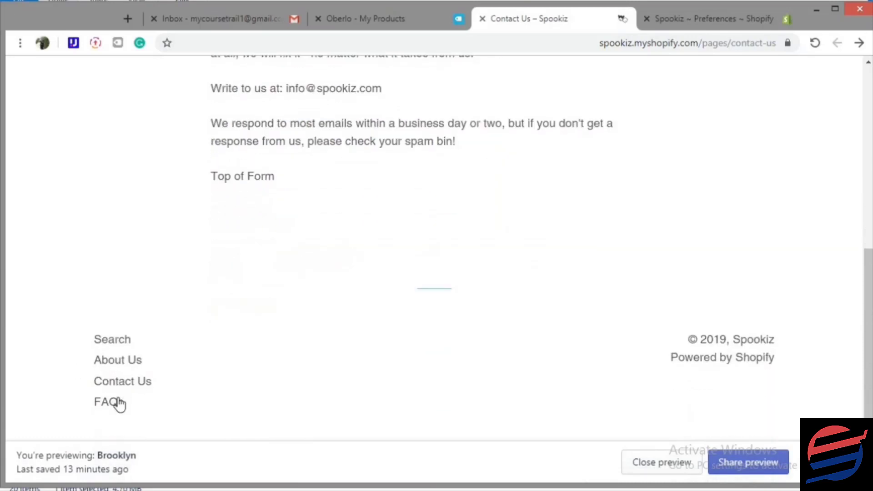
View the storefront's FAQs page and skim all of its questions and answers.
left_click(102, 404)
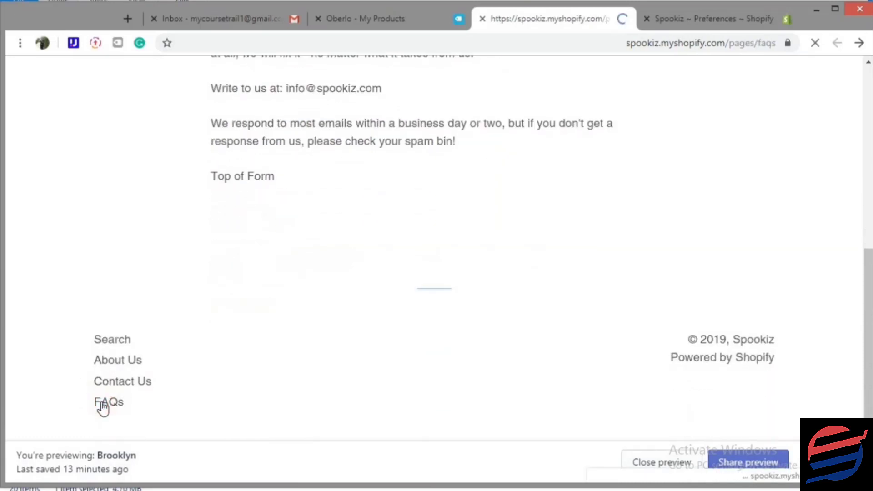
scroll(312, 318, "down", 3)
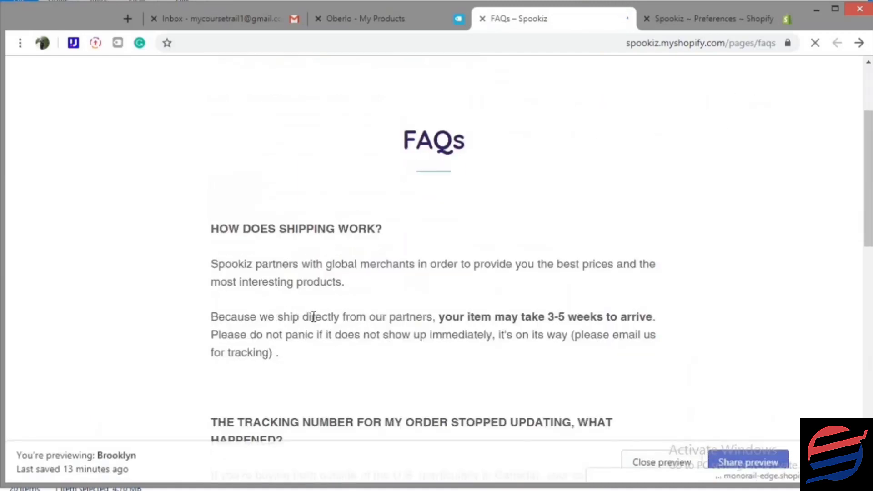
scroll(353, 234, "down", 4)
scroll(356, 242, "down", 10)
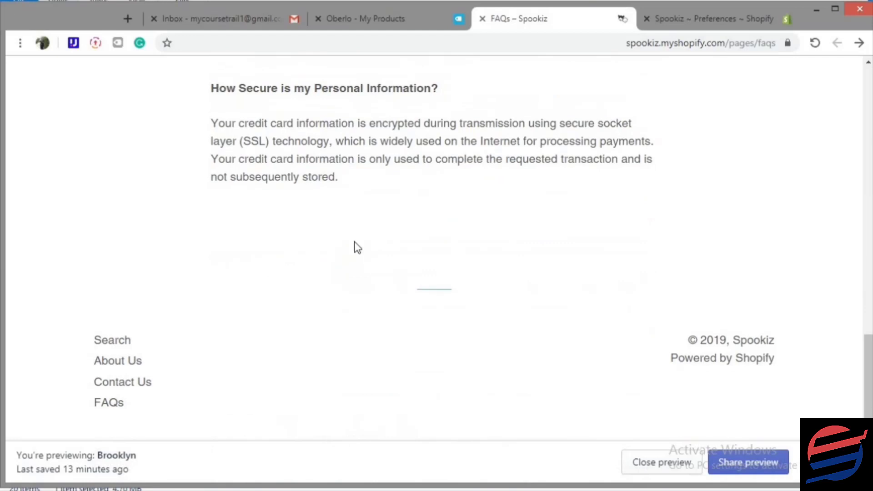
scroll(355, 242, "up", 15)
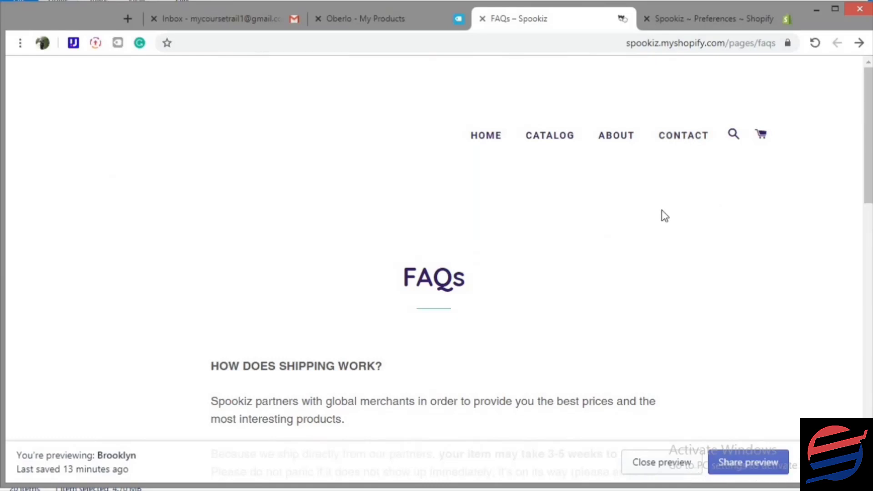
Return to the storefront home page and look over its header and hero image.
left_click(485, 139)
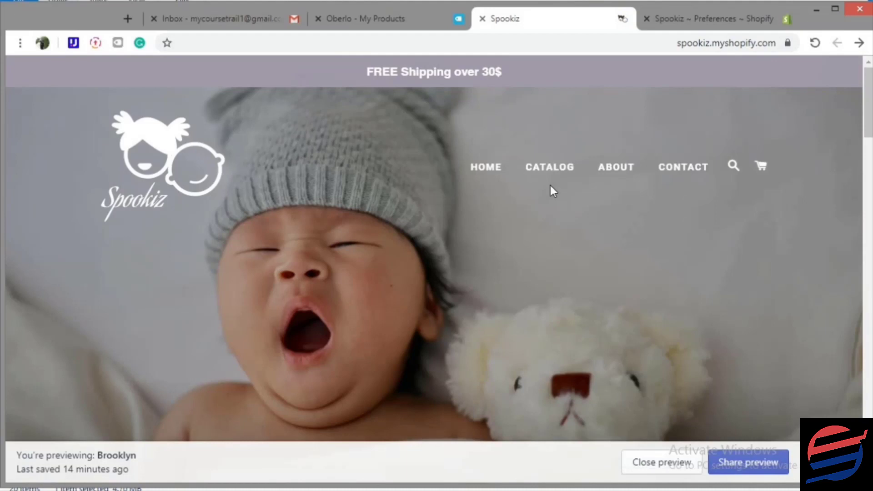
scroll(551, 189, "down", 2)
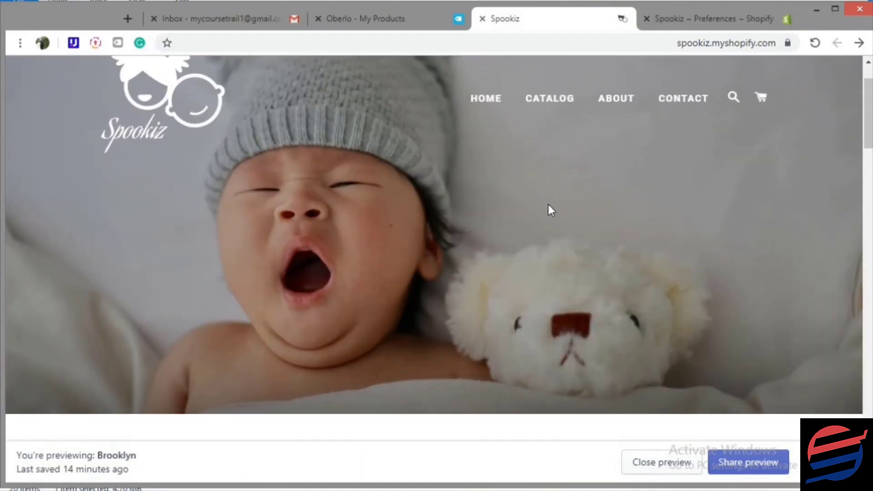